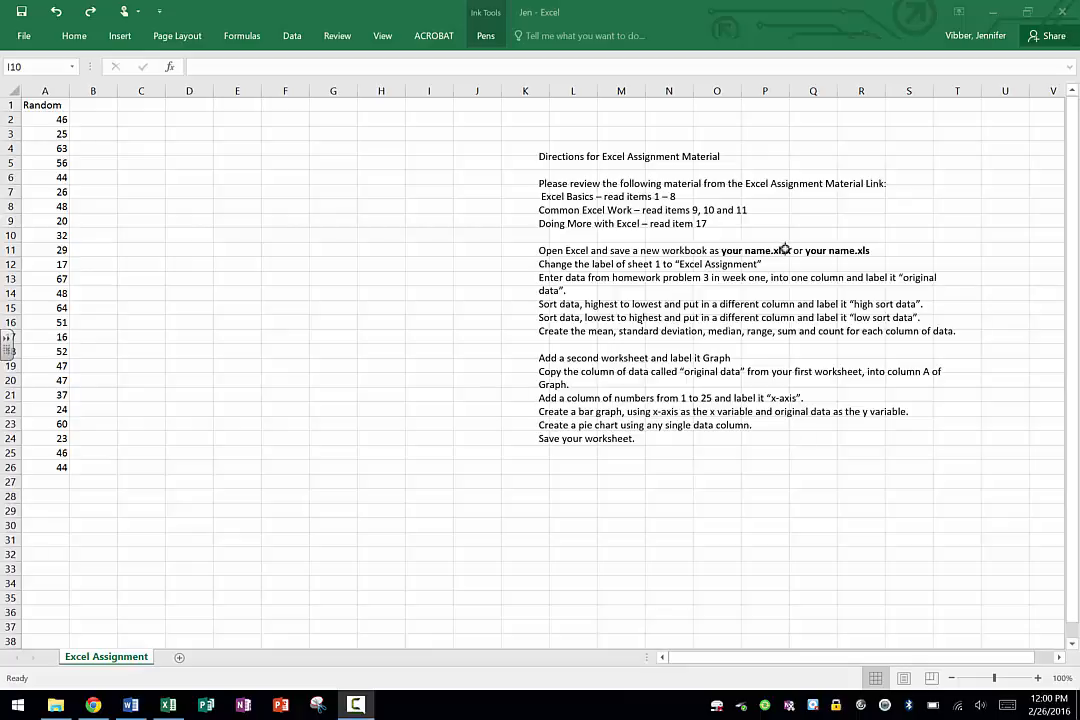
# Save the workbook as an Excel Workbook in the Wk1 folder of RN Stats, using the author's full name as file name.
pyautogui.click(318, 7)
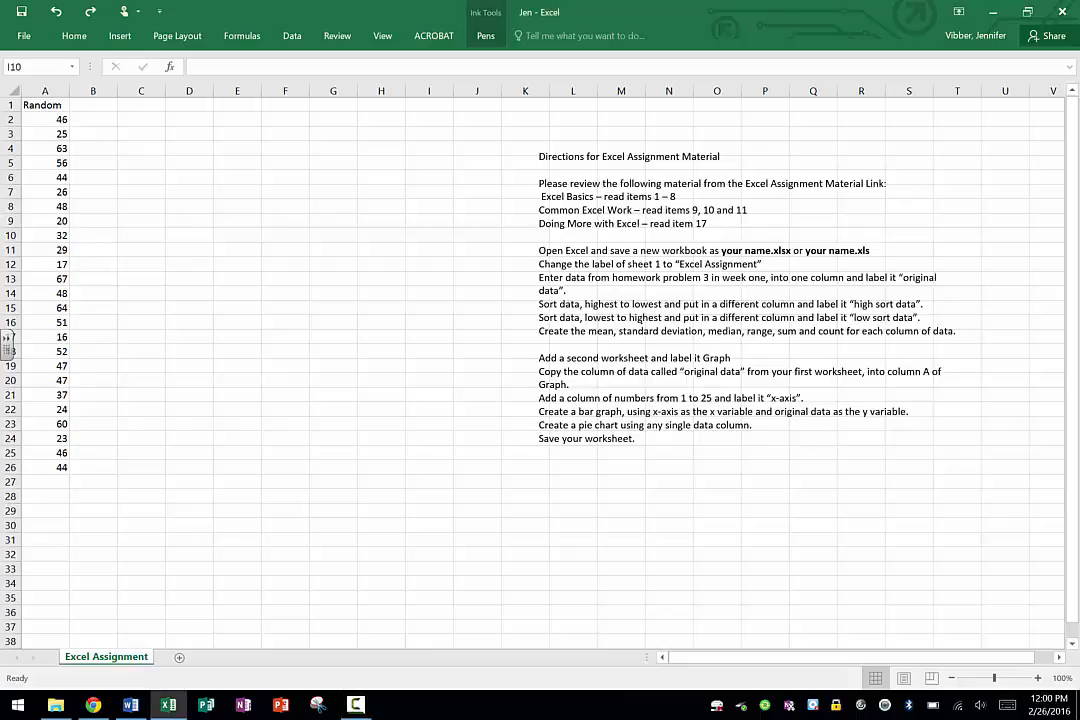
pyautogui.click(27, 36)
pyautogui.click(27, 36)
pyautogui.click(30, 37)
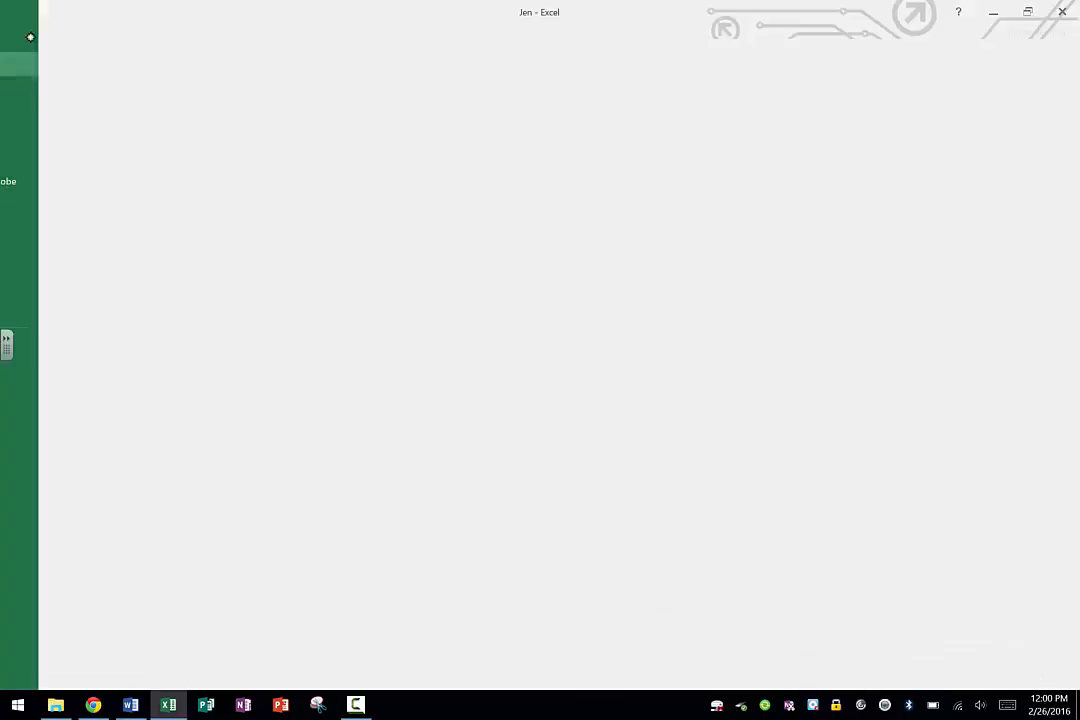
pyautogui.click(28, 157)
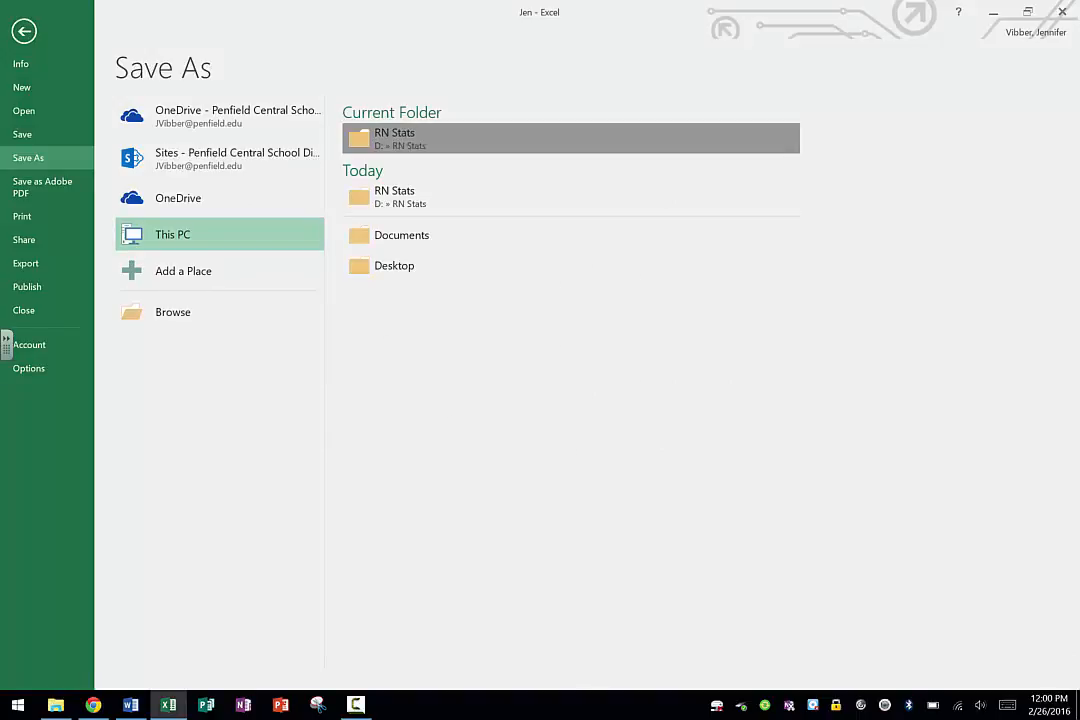
pyautogui.click(394, 138)
pyautogui.doubleClick(167, 124)
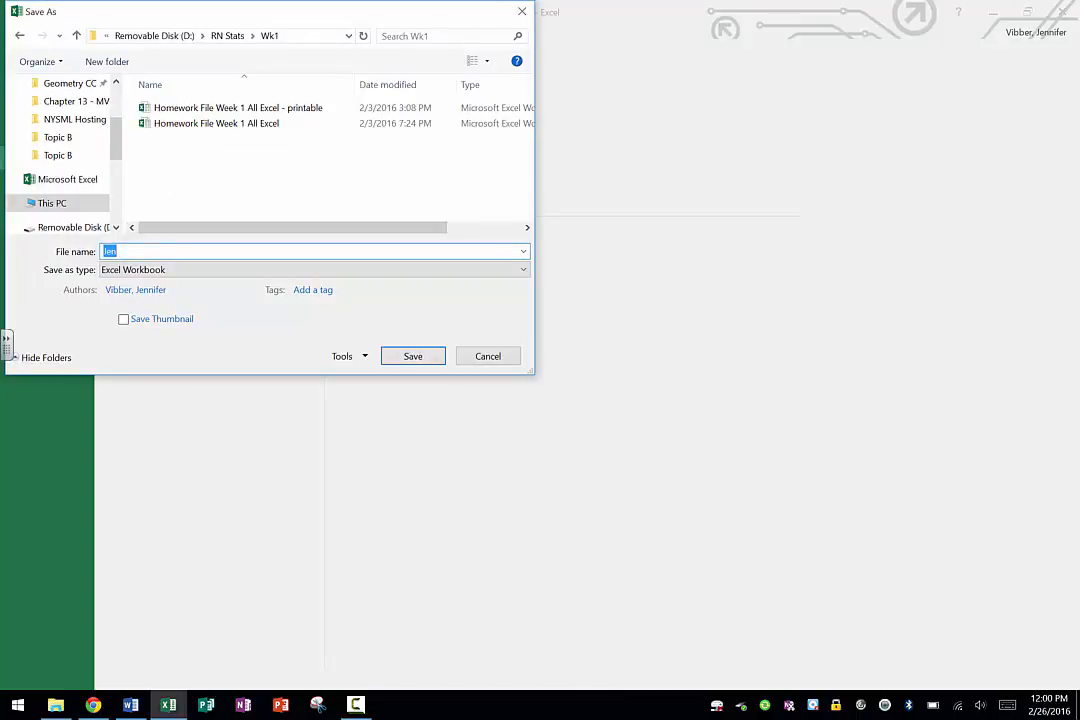
pyautogui.write('JenVibber')
pyautogui.click(413, 356)
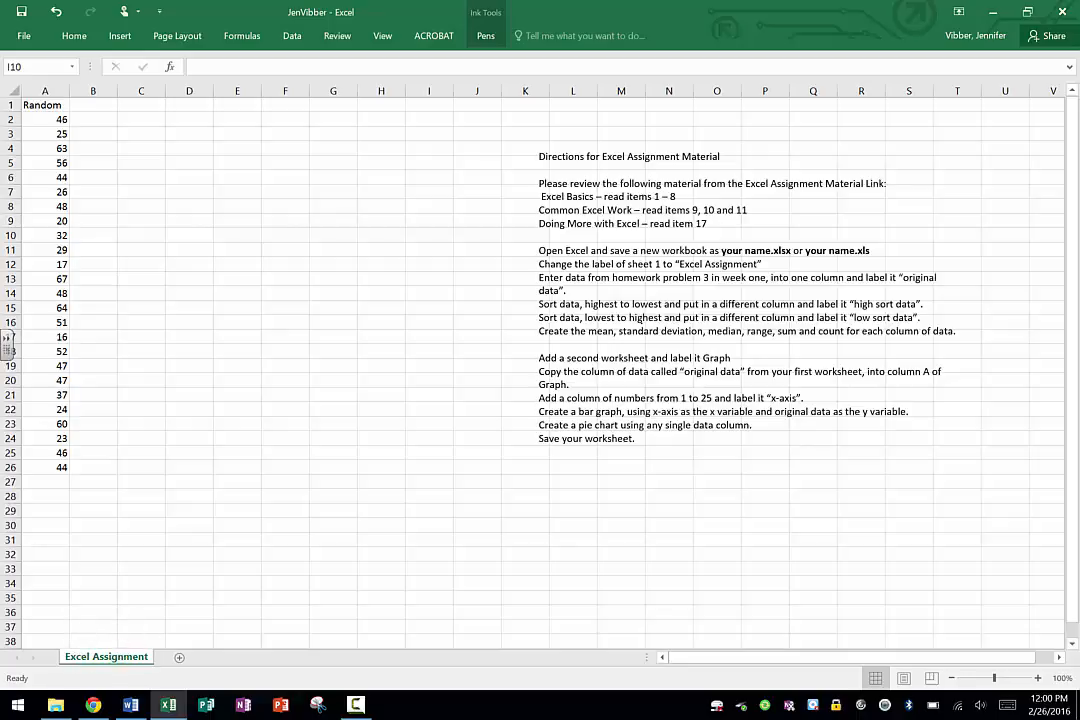
# Rename the worksheet as "Excel Assignment".
pyautogui.rightClick(130, 657)
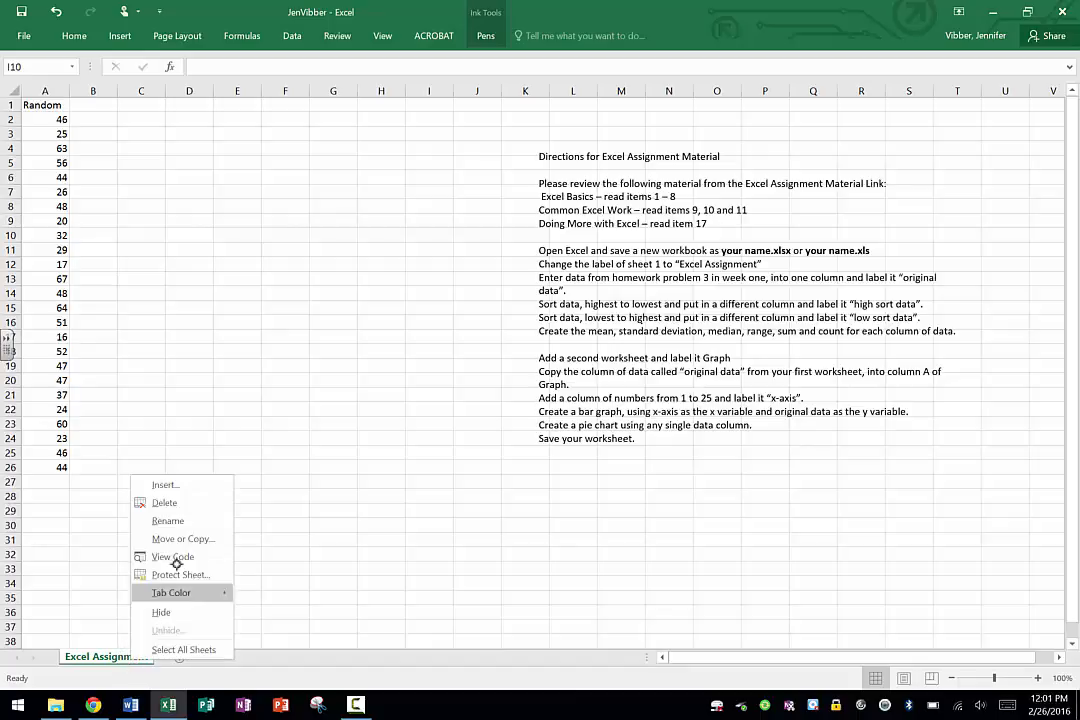
pyautogui.click(166, 520)
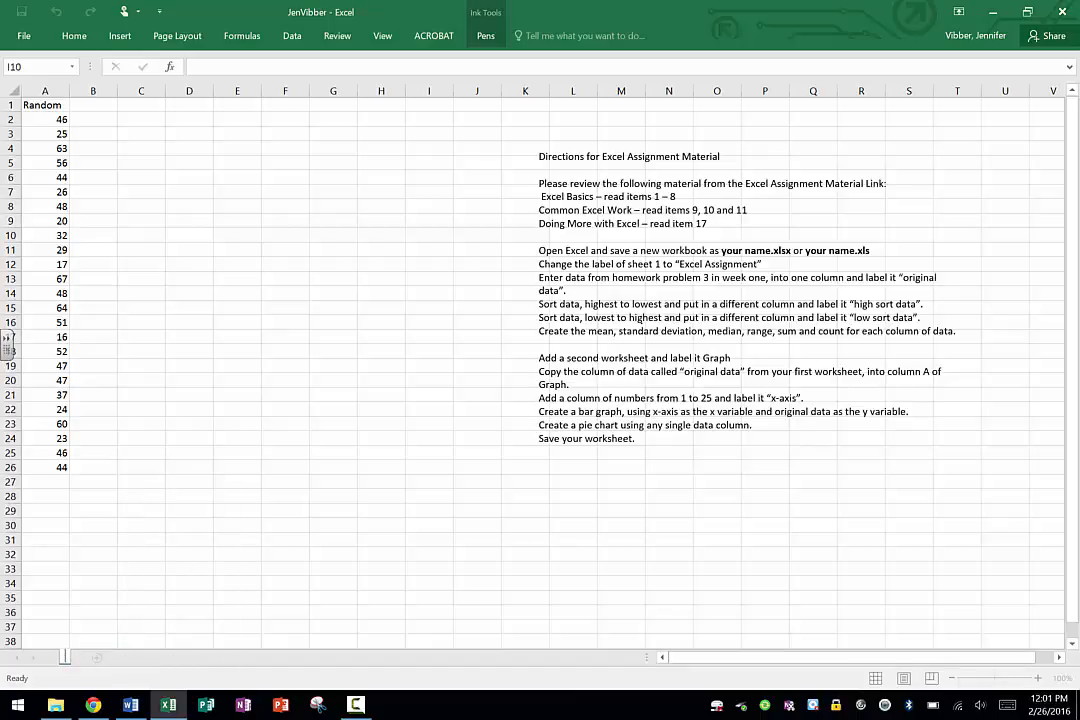
pyautogui.write('Excel')
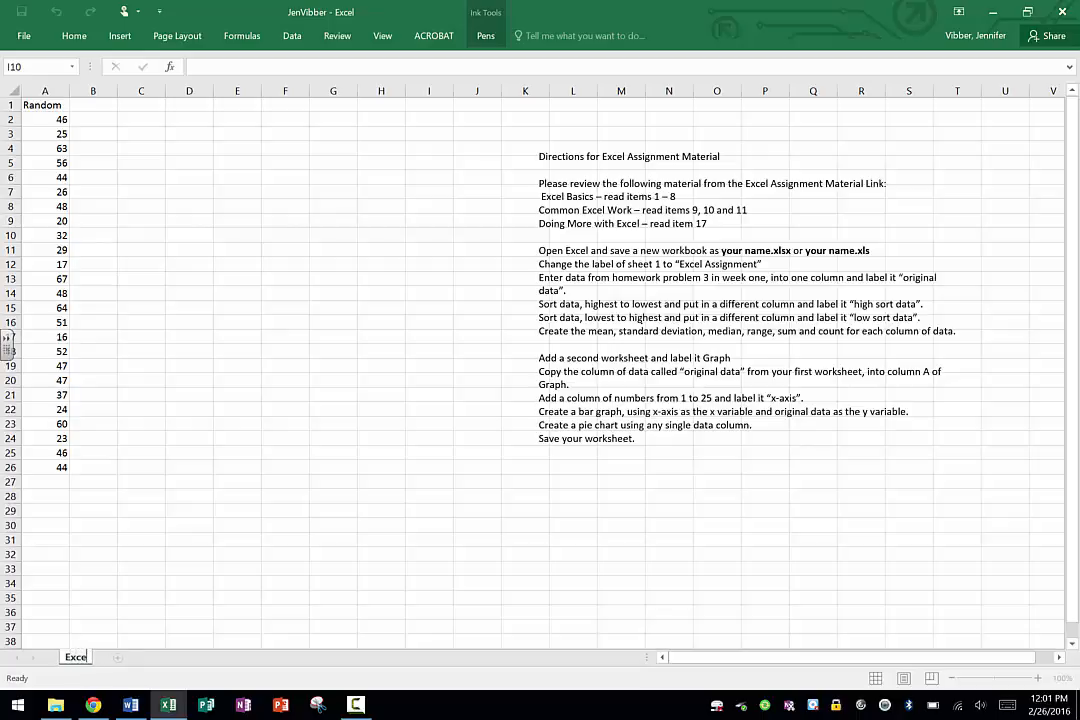
pyautogui.write(' Assignm')
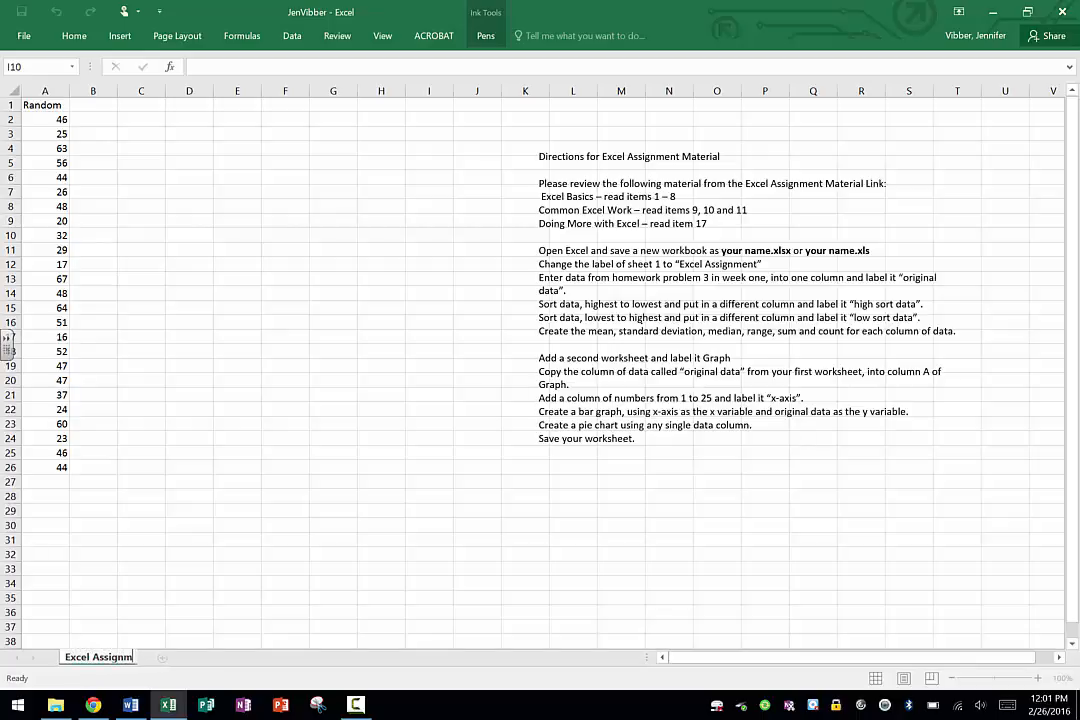
pyautogui.write('ent')
pyautogui.press('Return')
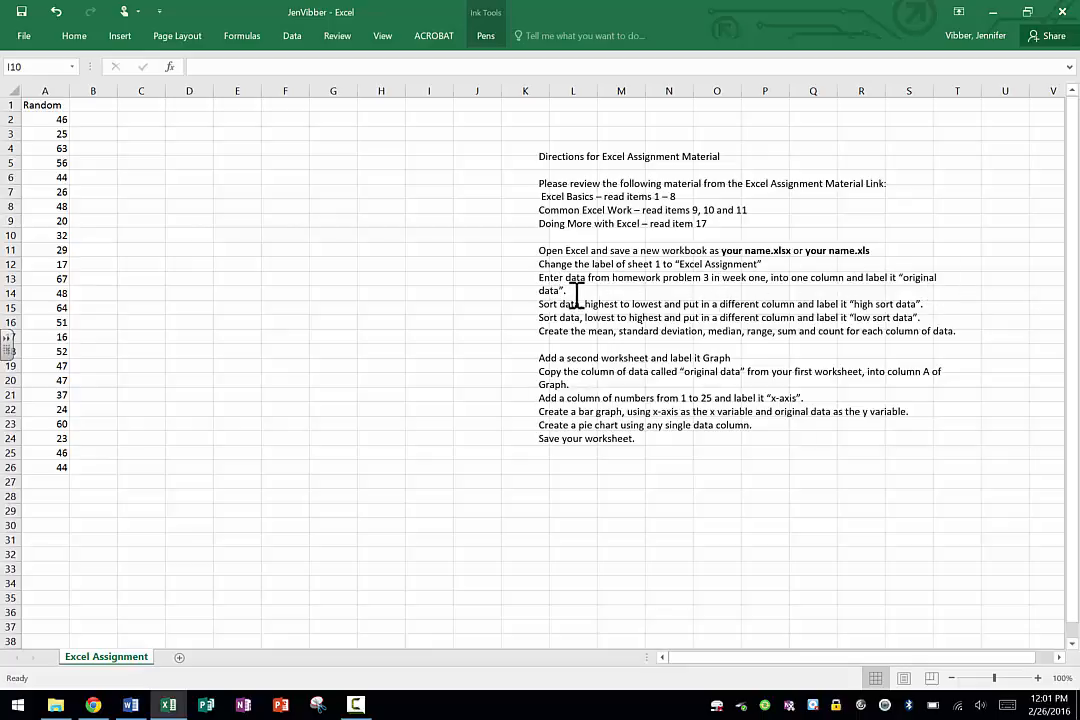
# Replace the column heading in cell A1 with "Original Data".
pyautogui.click(46, 104)
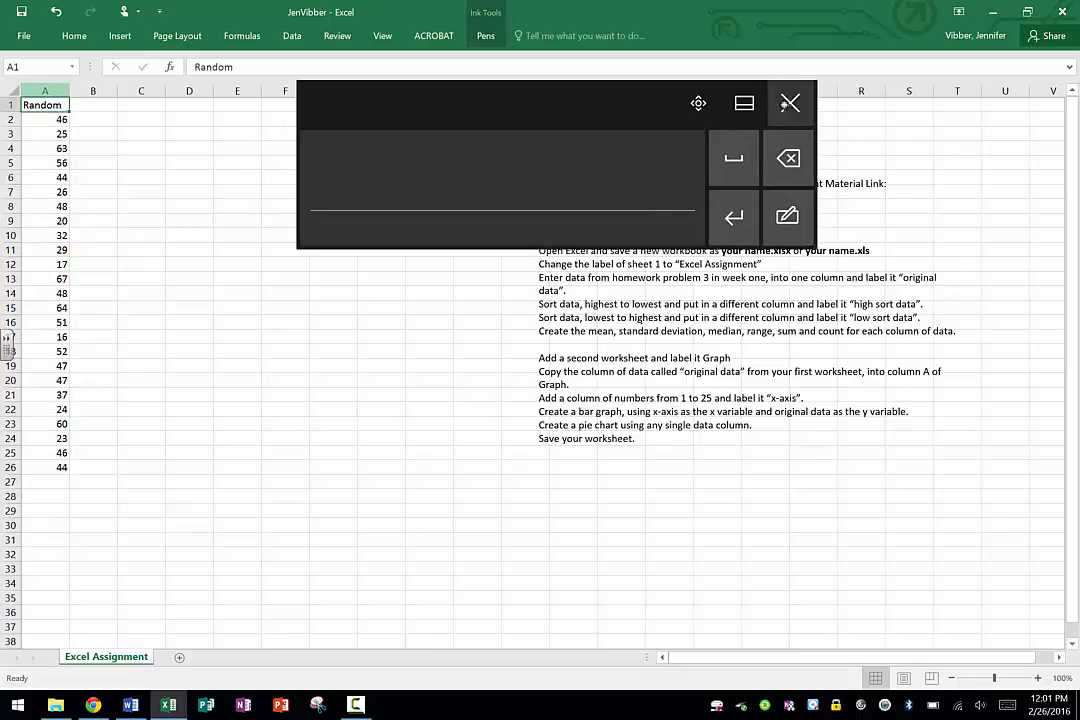
pyautogui.click(789, 102)
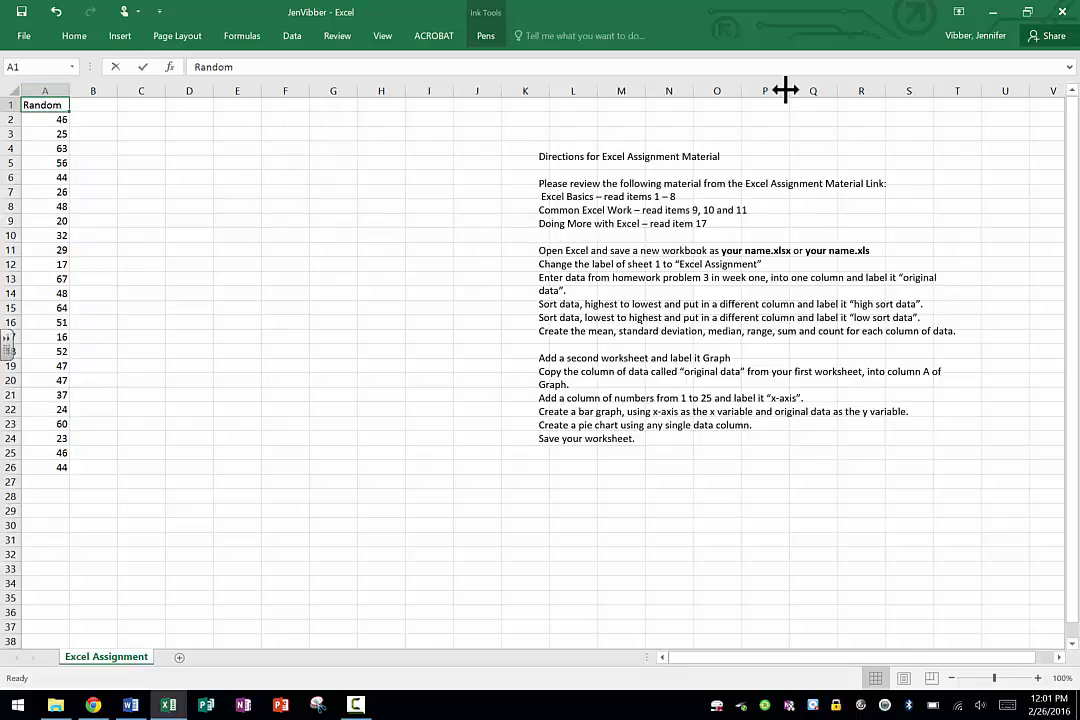
pyautogui.press('Delete')
pyautogui.write('Ori')
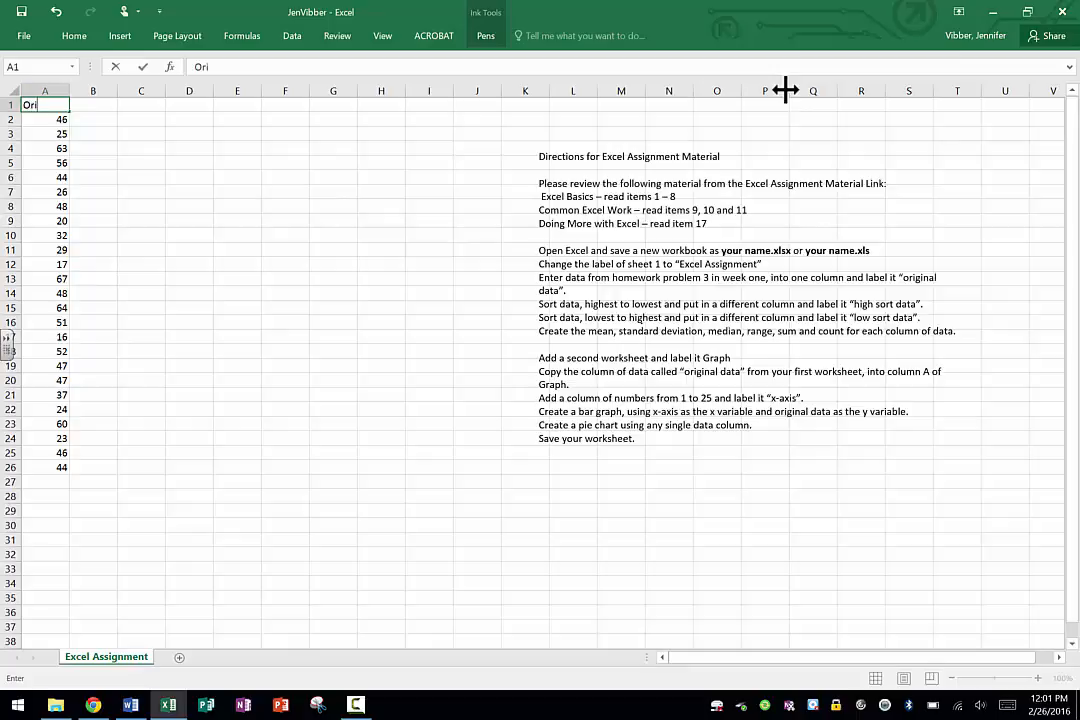
pyautogui.write('ginal Data')
pyautogui.press('Return')
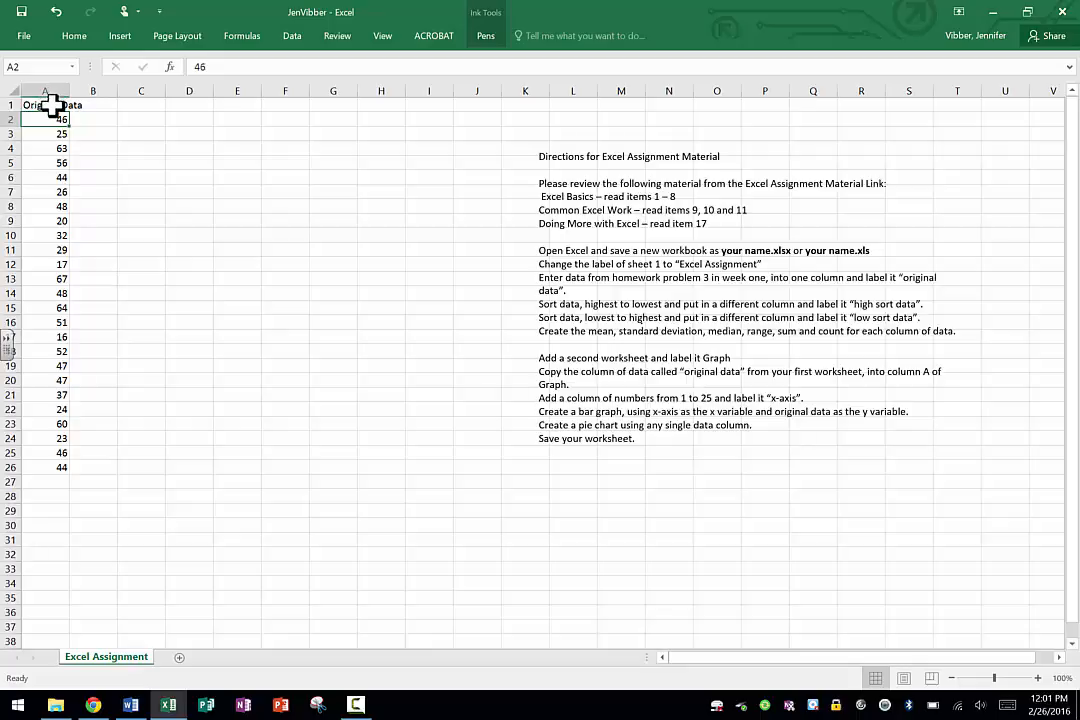
# Copy the Original Data column, A1:A26, and paste it into column B starting at B1.
pyautogui.moveTo(53, 106); pyautogui.dragTo(50, 467)
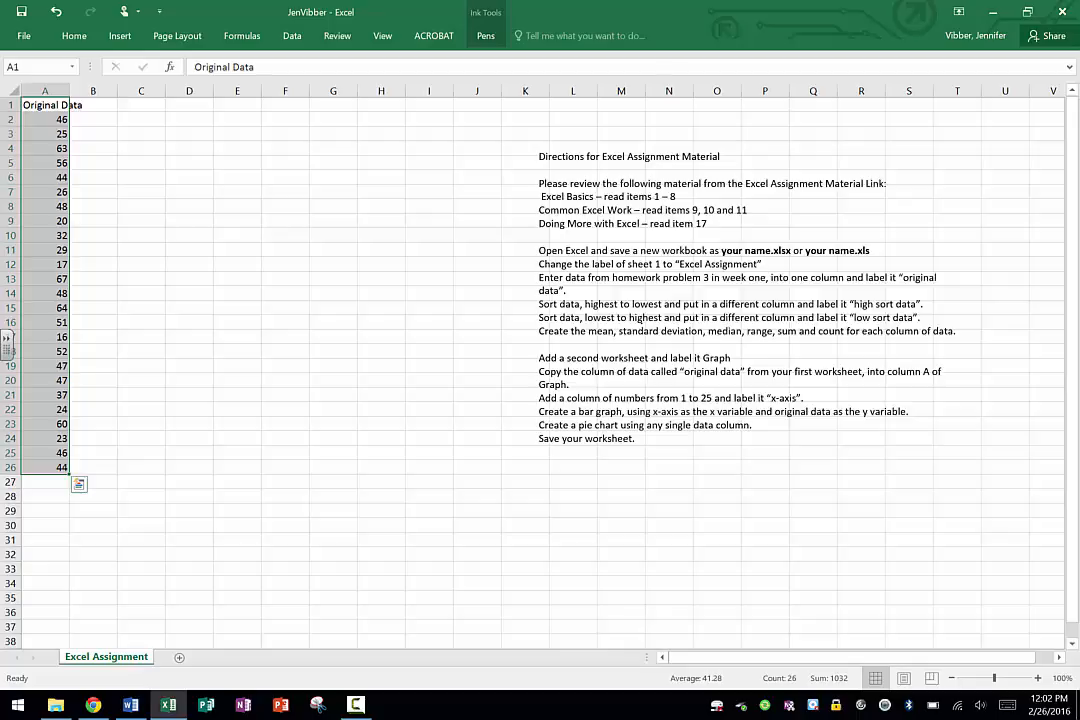
pyautogui.rightClick(43, 265)
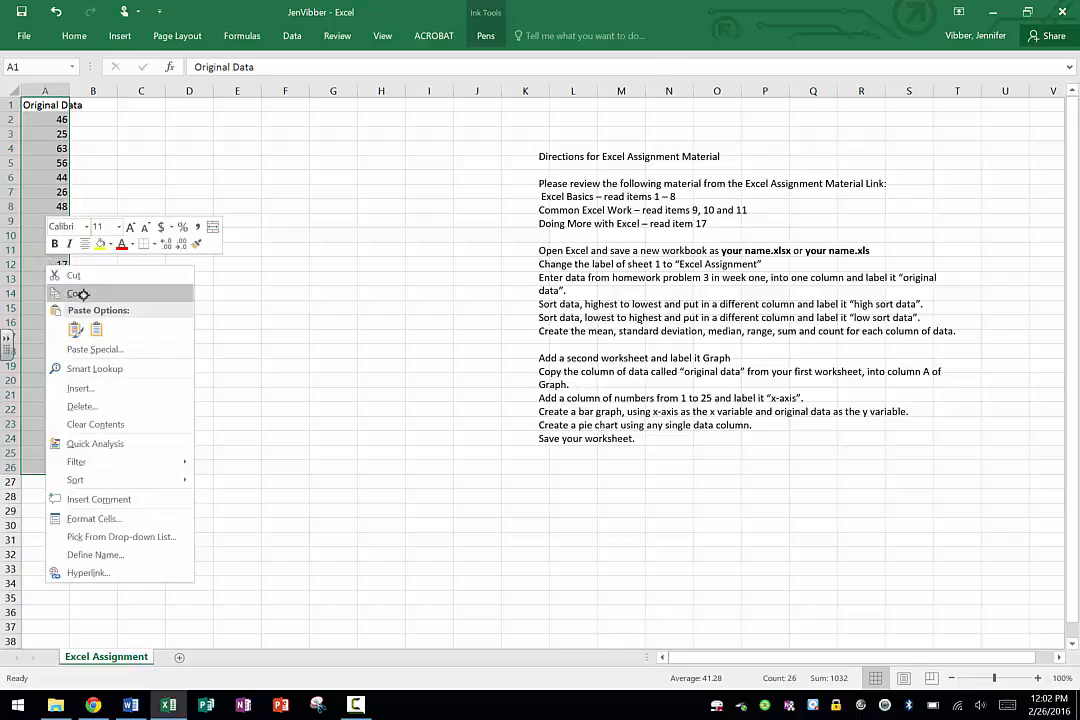
pyautogui.click(80, 293)
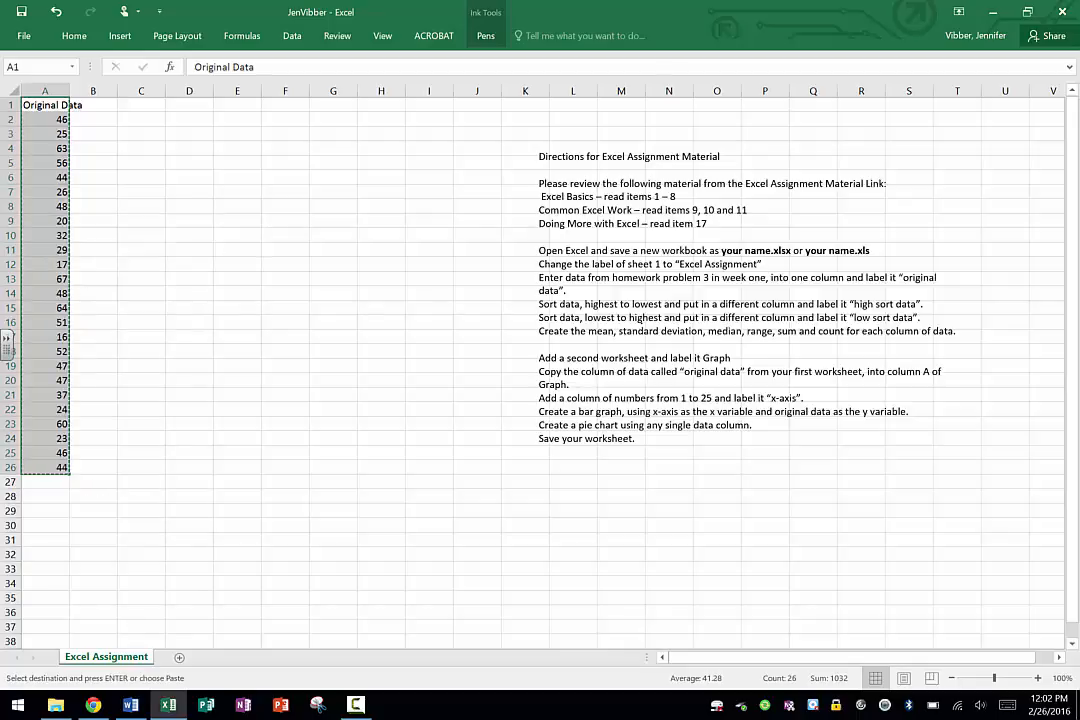
pyautogui.click(100, 106)
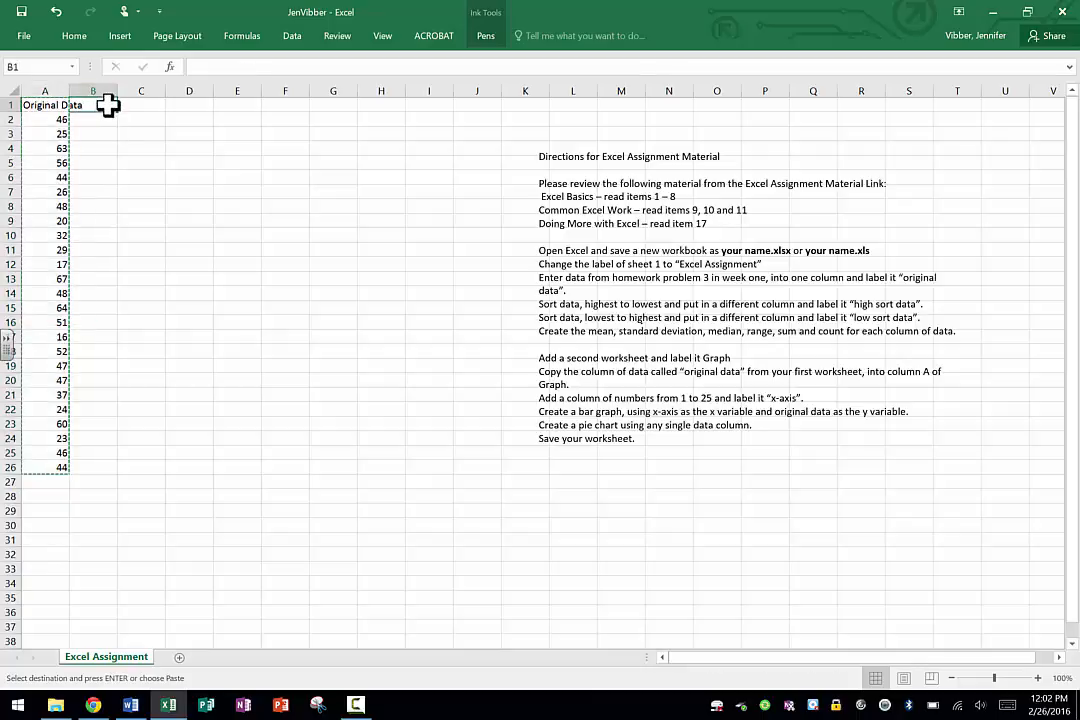
pyautogui.rightClick(97, 106)
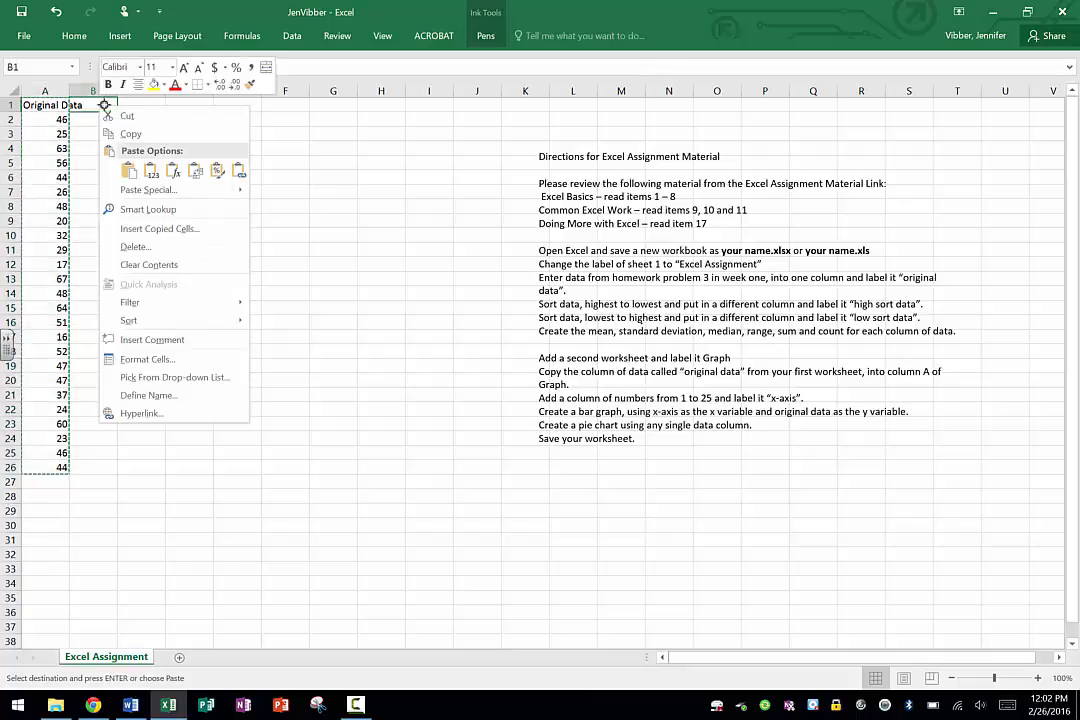
pyautogui.click(130, 172)
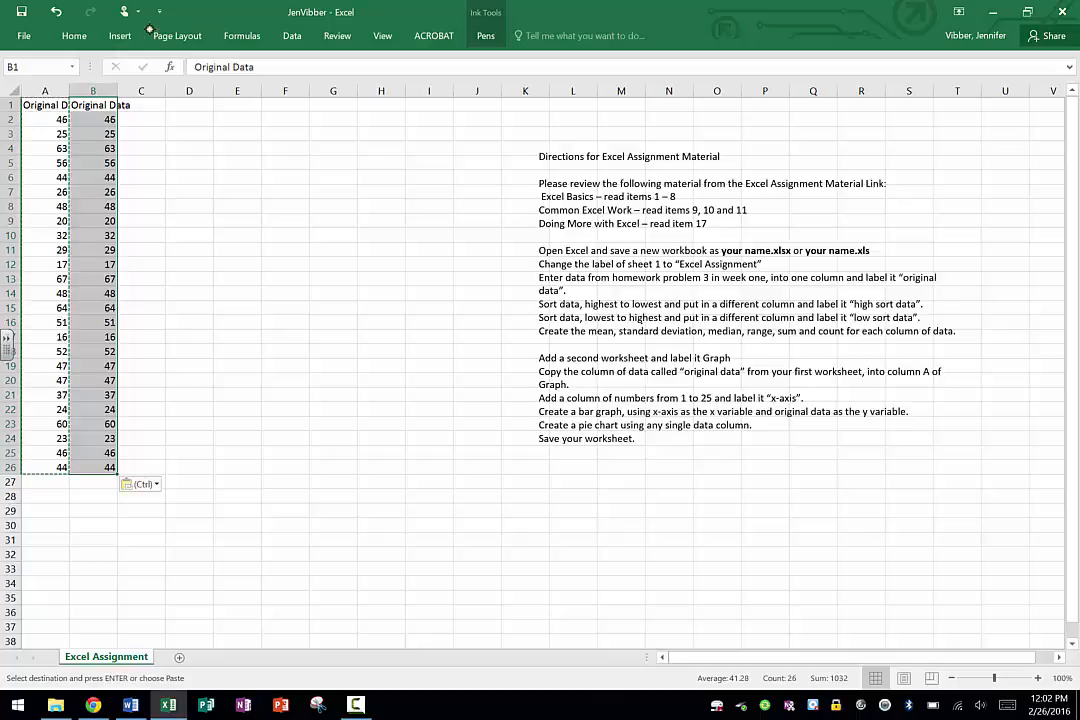
# Sort only the copied data in column B by values from Largest to Smallest, without expanding the selection.
pyautogui.click(290, 35)
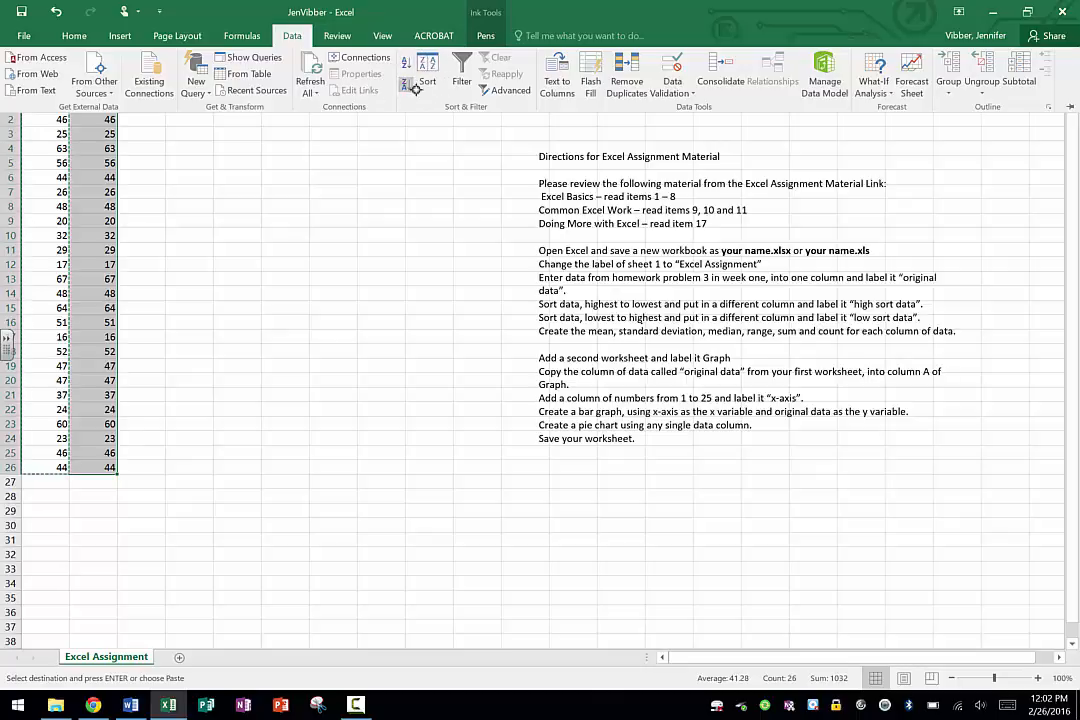
pyautogui.click(428, 70)
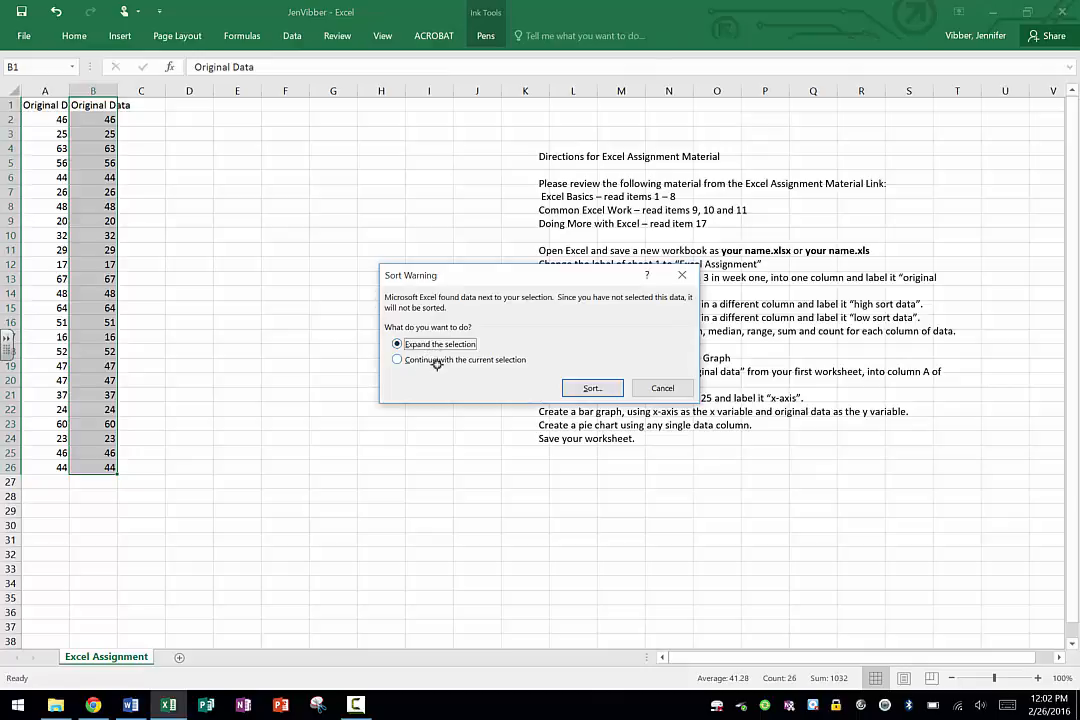
pyautogui.click(397, 359)
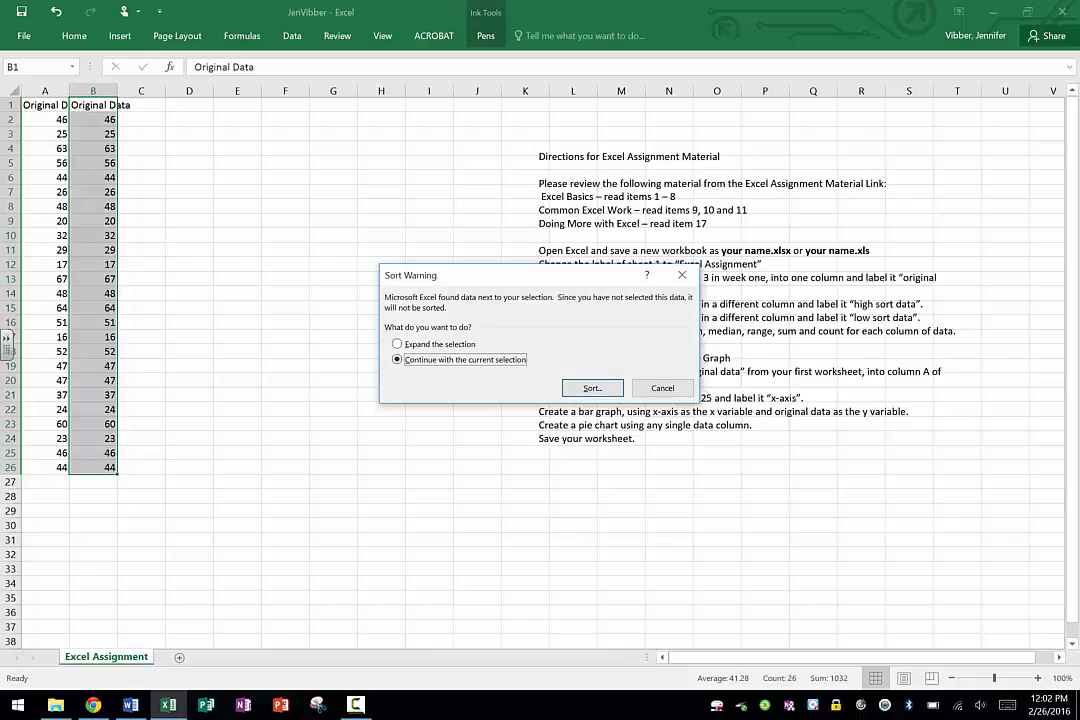
pyautogui.click(592, 387)
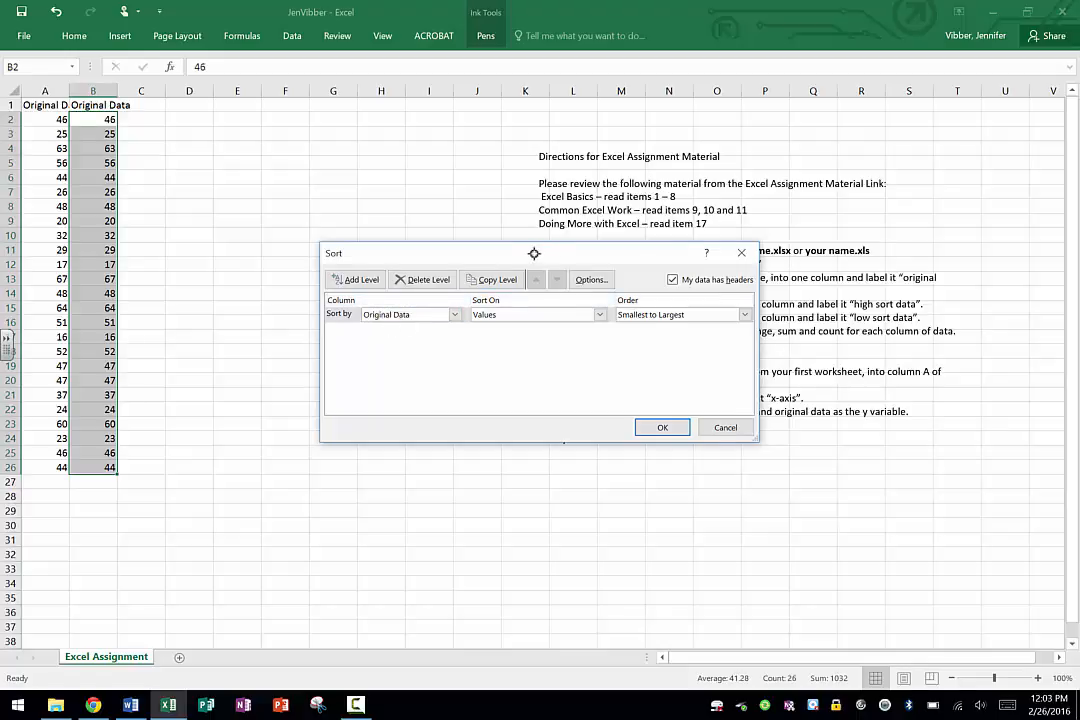
pyautogui.moveTo(533, 251); pyautogui.dragTo(373, 247)
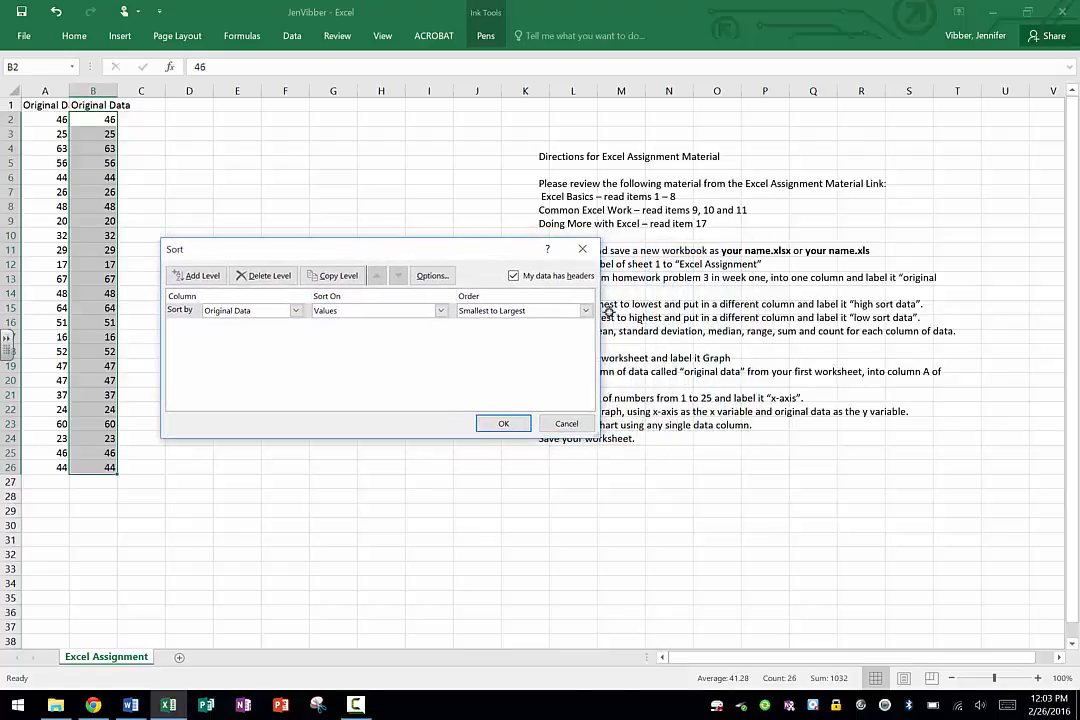
pyautogui.click(499, 312)
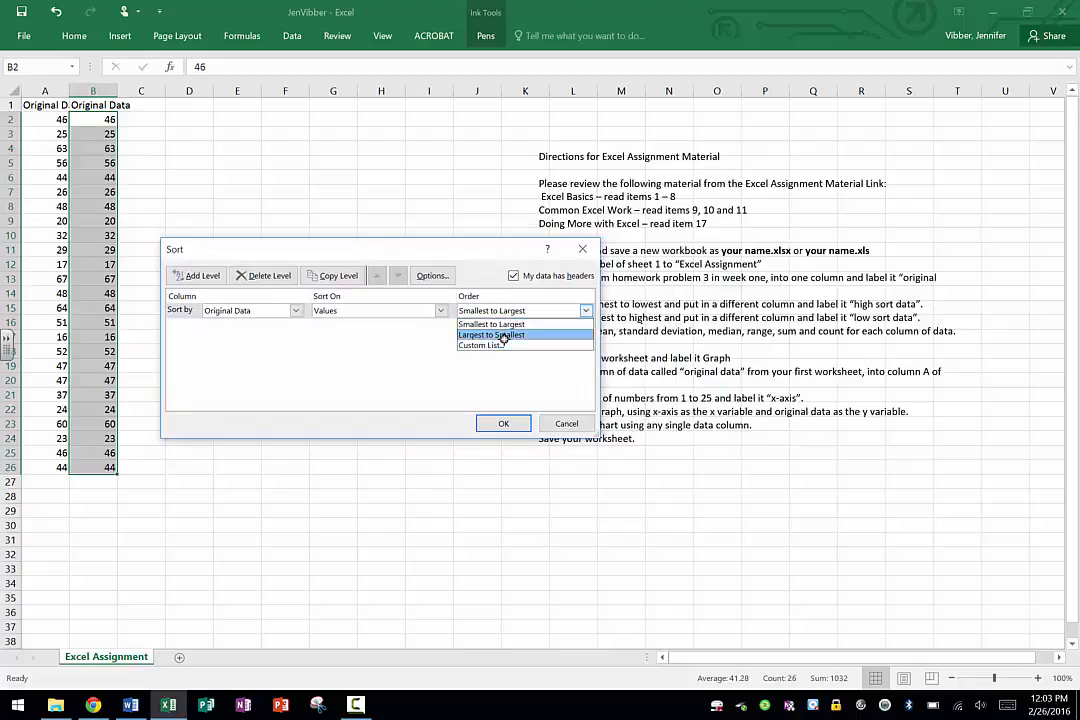
pyautogui.click(490, 335)
pyautogui.click(501, 423)
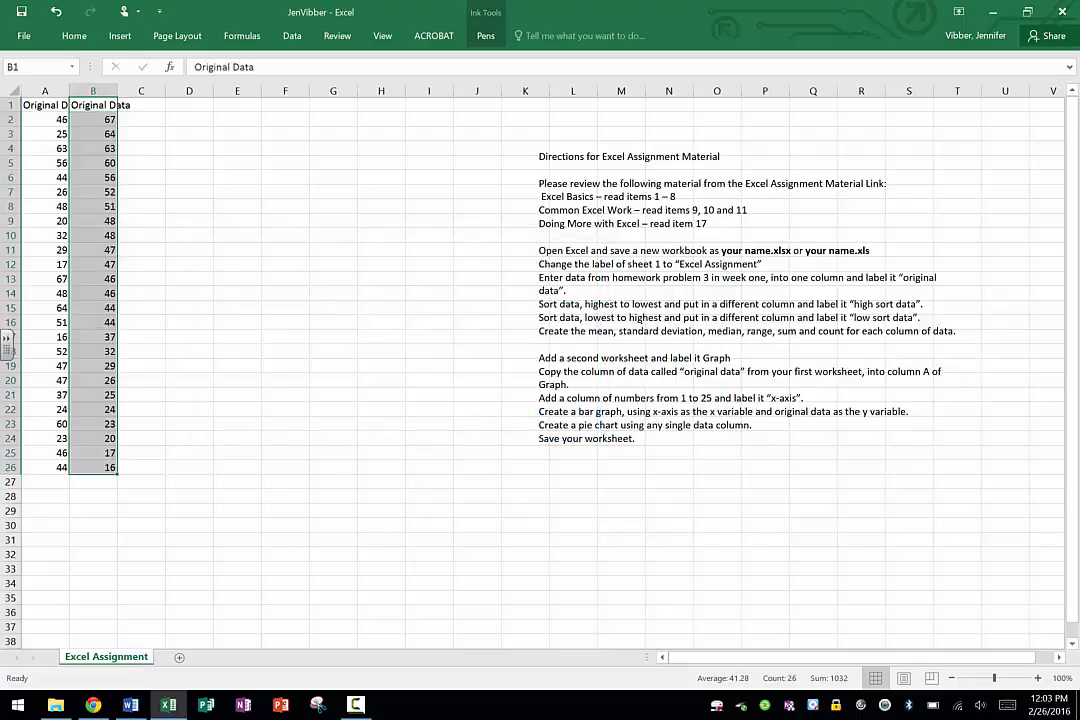
pyautogui.click(93, 495)
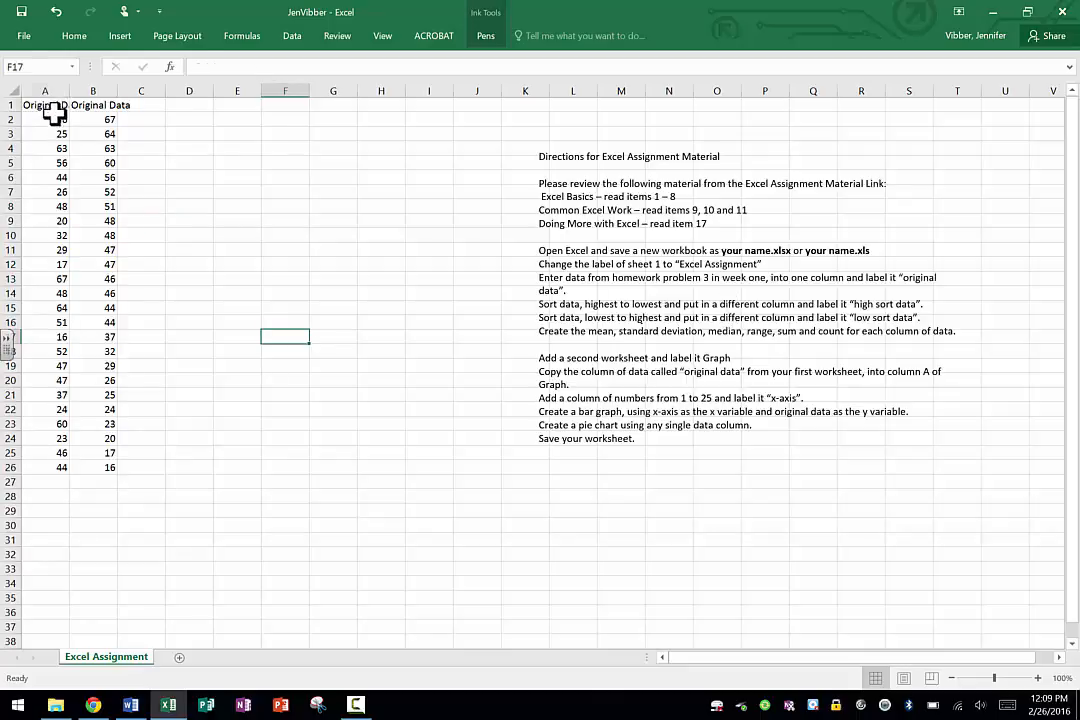
# Copy the Original Data column, A1:A26, and paste it into column C starting at C1.
pyautogui.moveTo(45, 104); pyautogui.dragTo(54, 456)
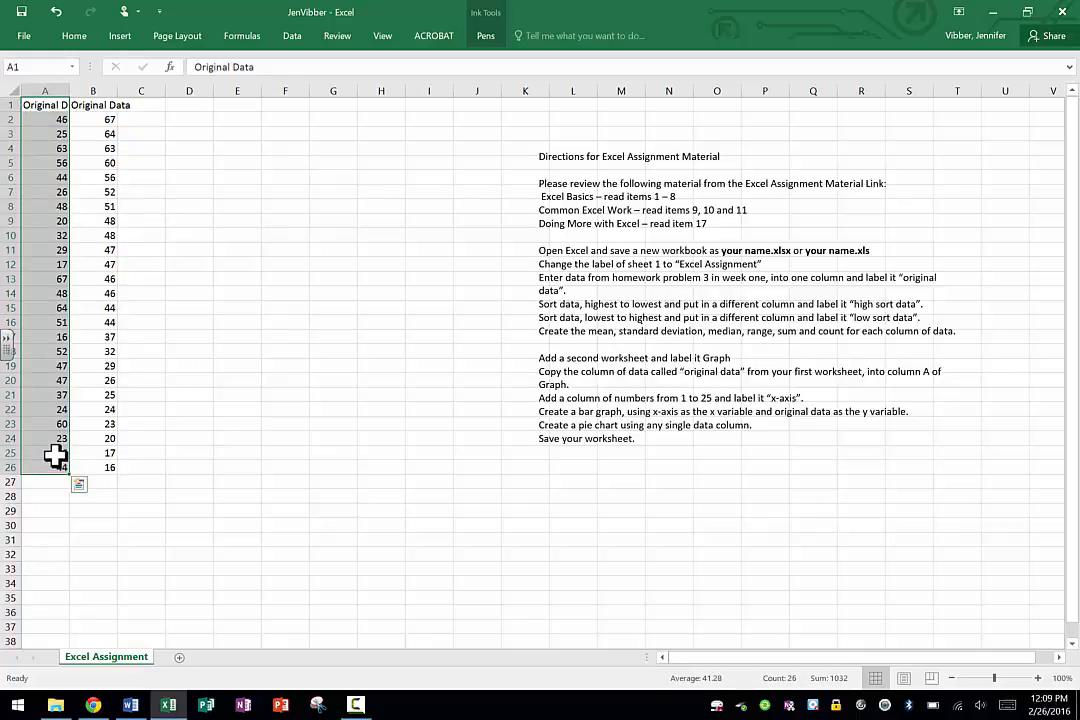
pyautogui.rightClick(54, 320)
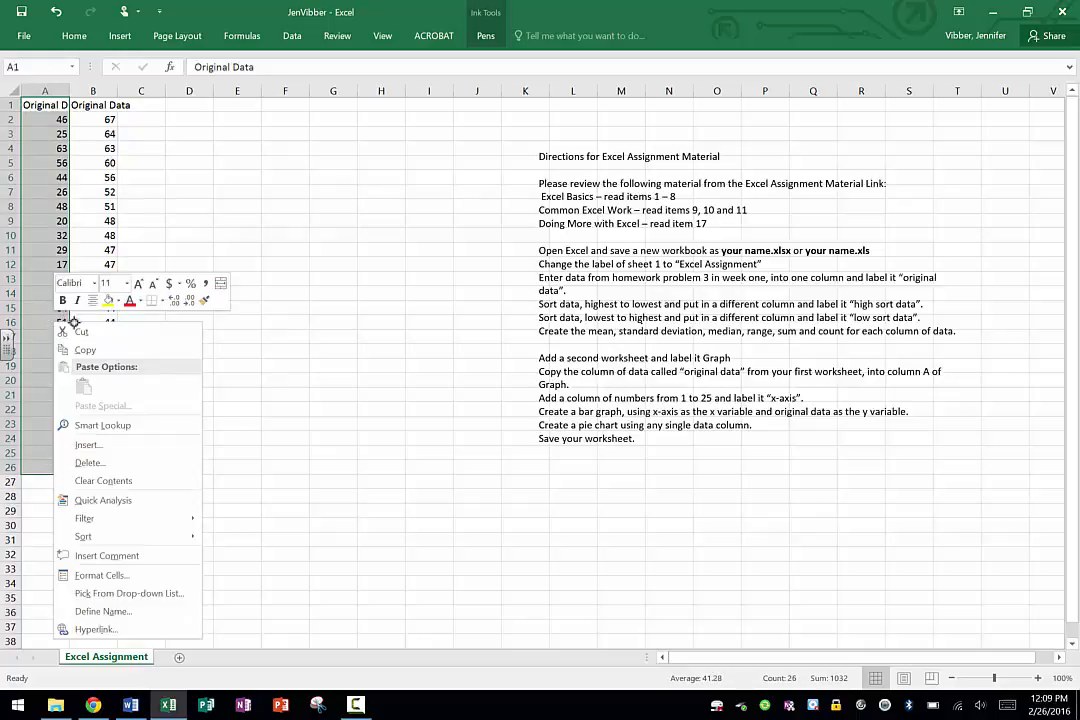
pyautogui.click(91, 351)
pyautogui.click(146, 105)
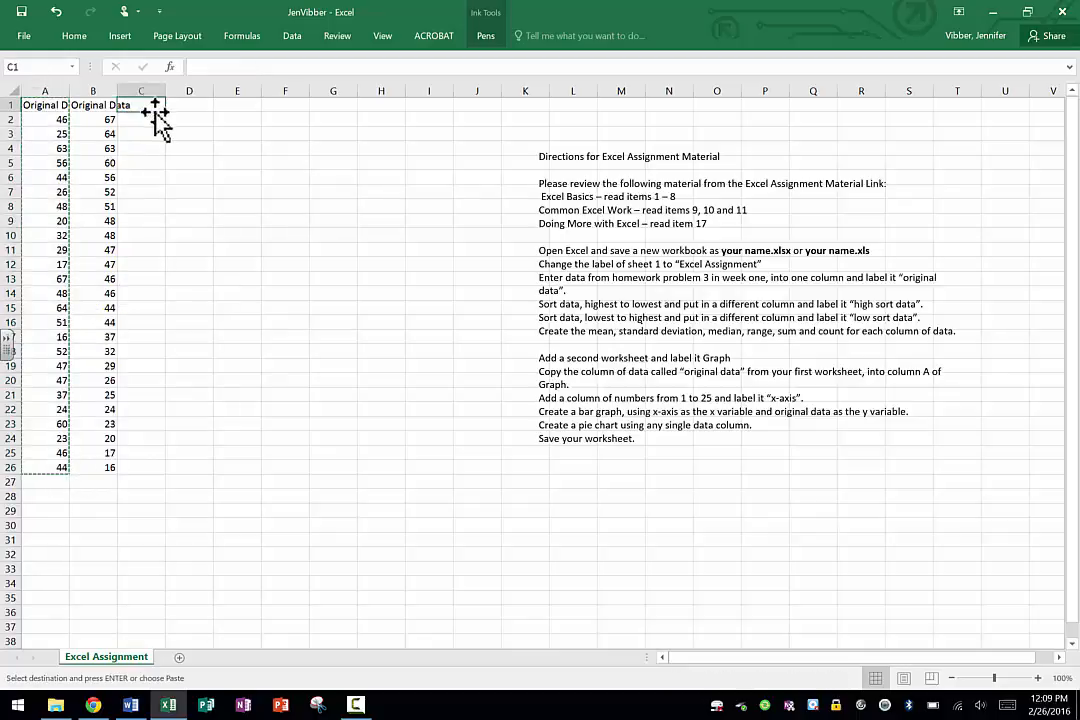
pyautogui.rightClick(146, 105)
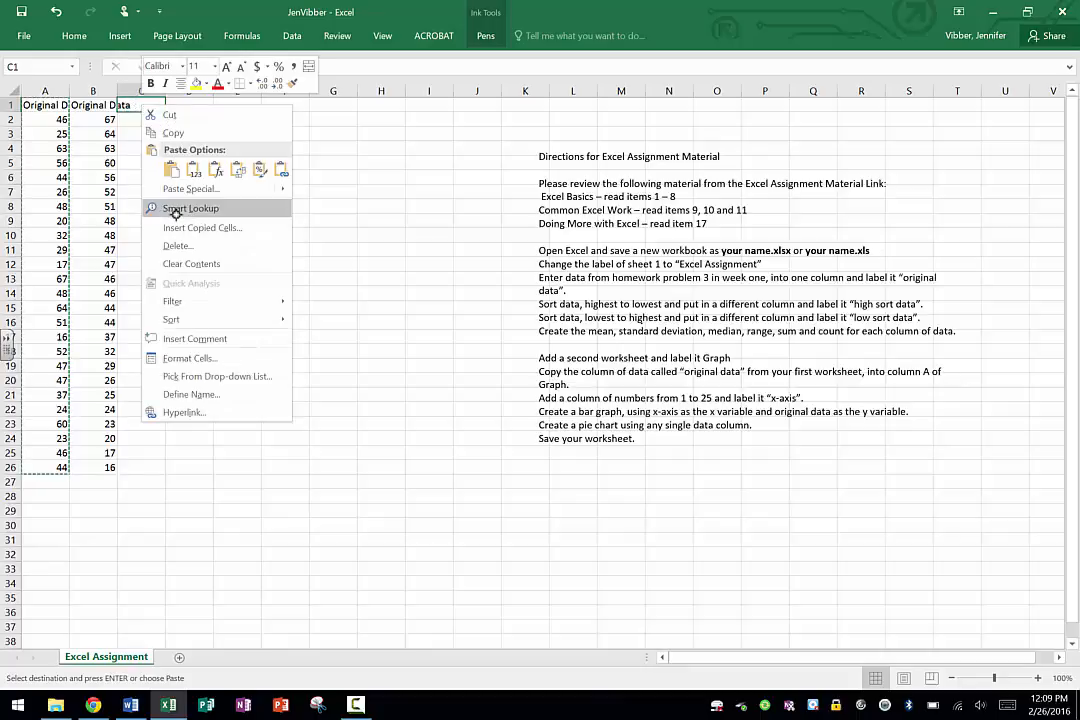
pyautogui.click(172, 172)
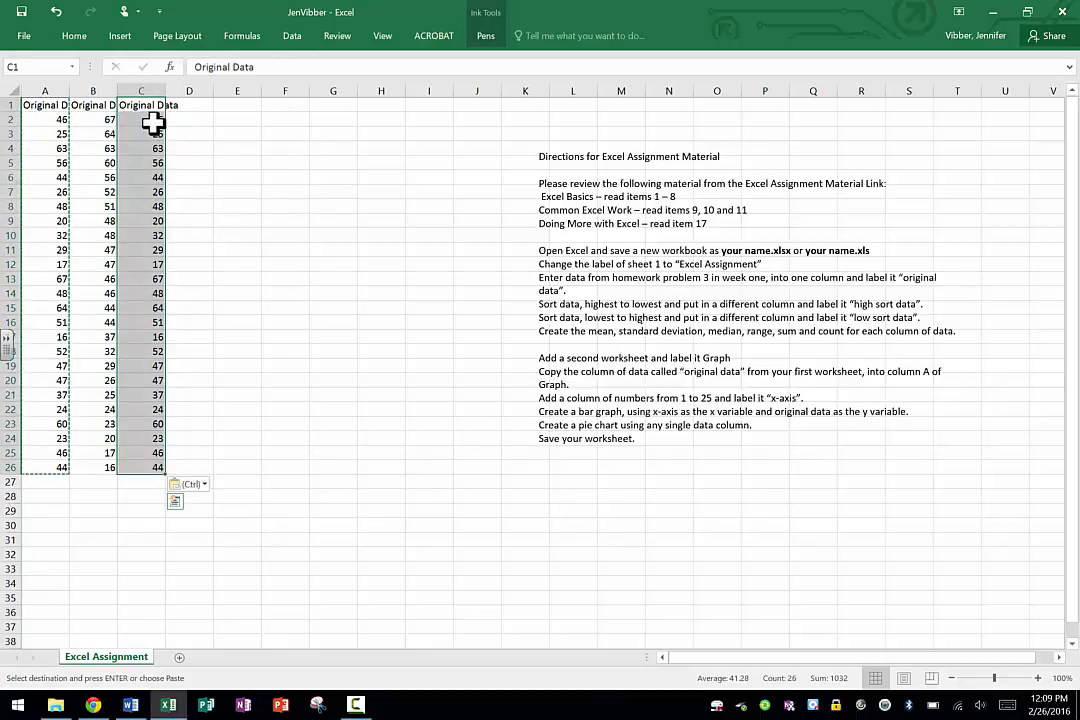
# Sort only the copied data in column C by values from Smallest to Largest, without expanding the selection.
pyautogui.click(292, 35)
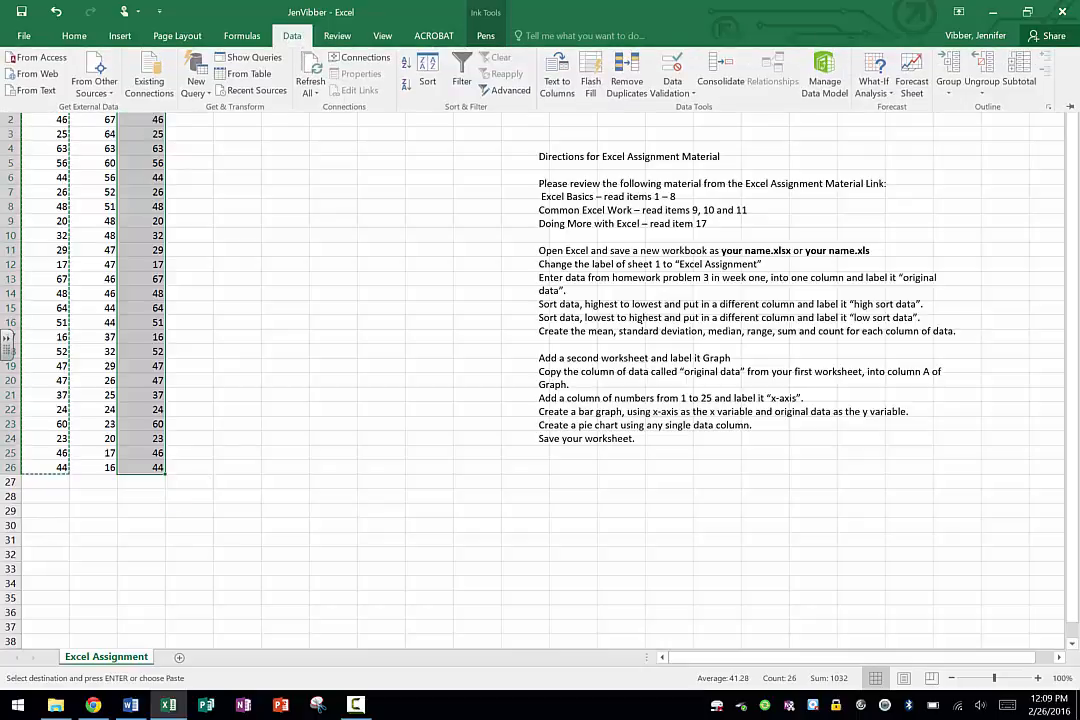
pyautogui.click(427, 72)
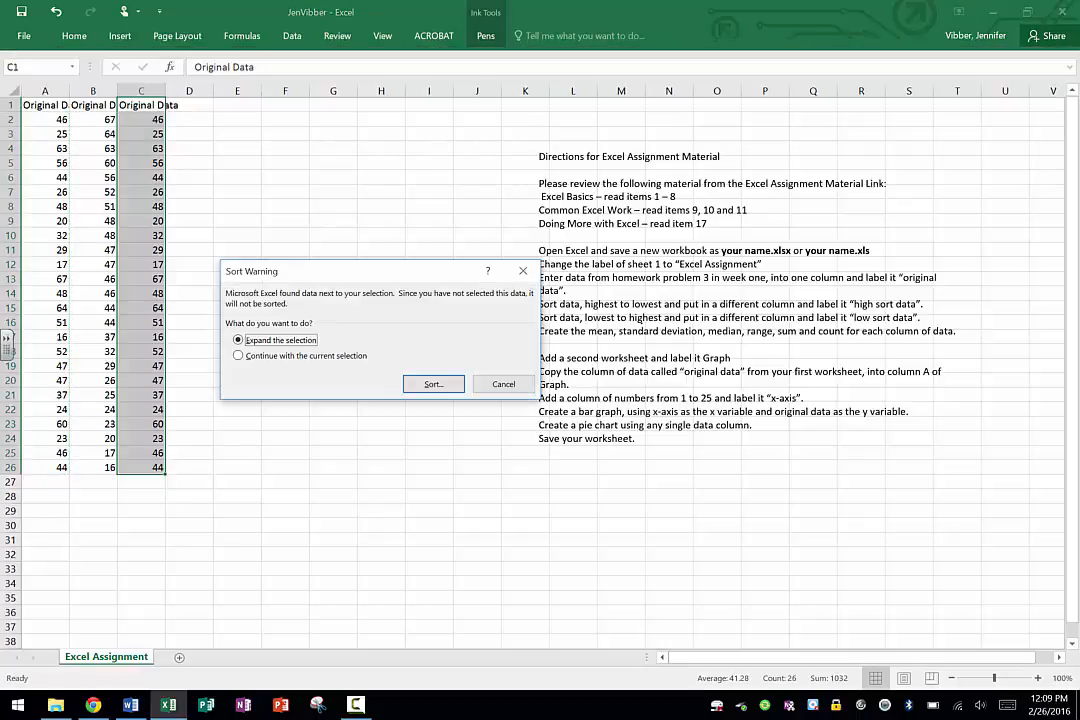
pyautogui.click(306, 356)
pyautogui.click(433, 384)
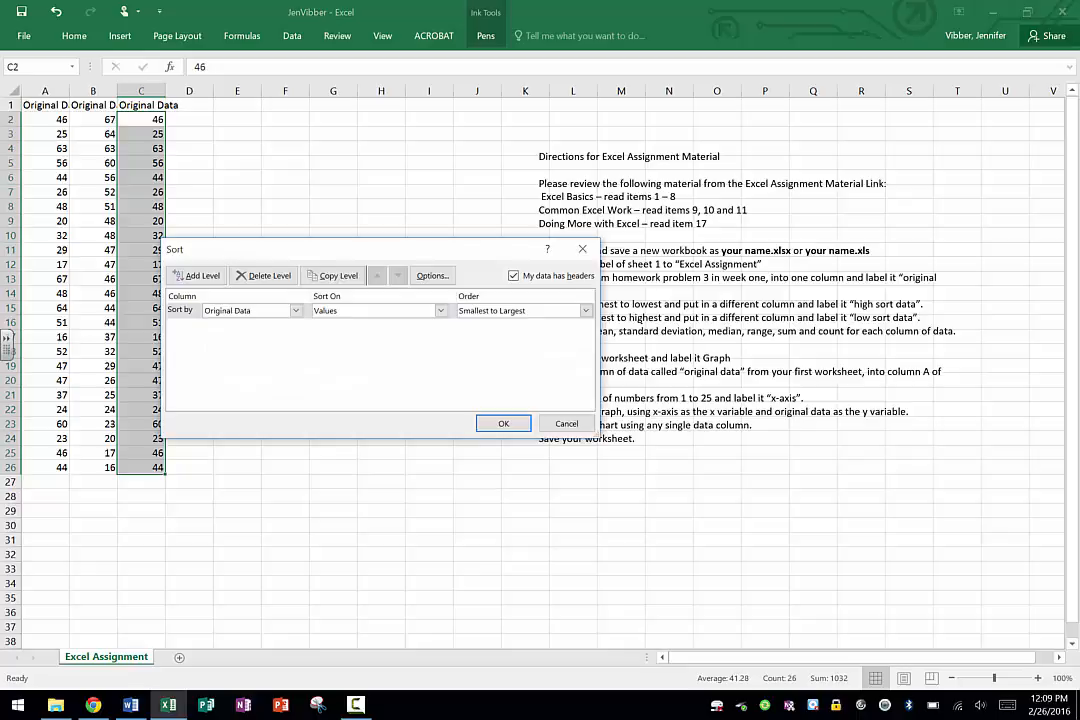
pyautogui.click(497, 311)
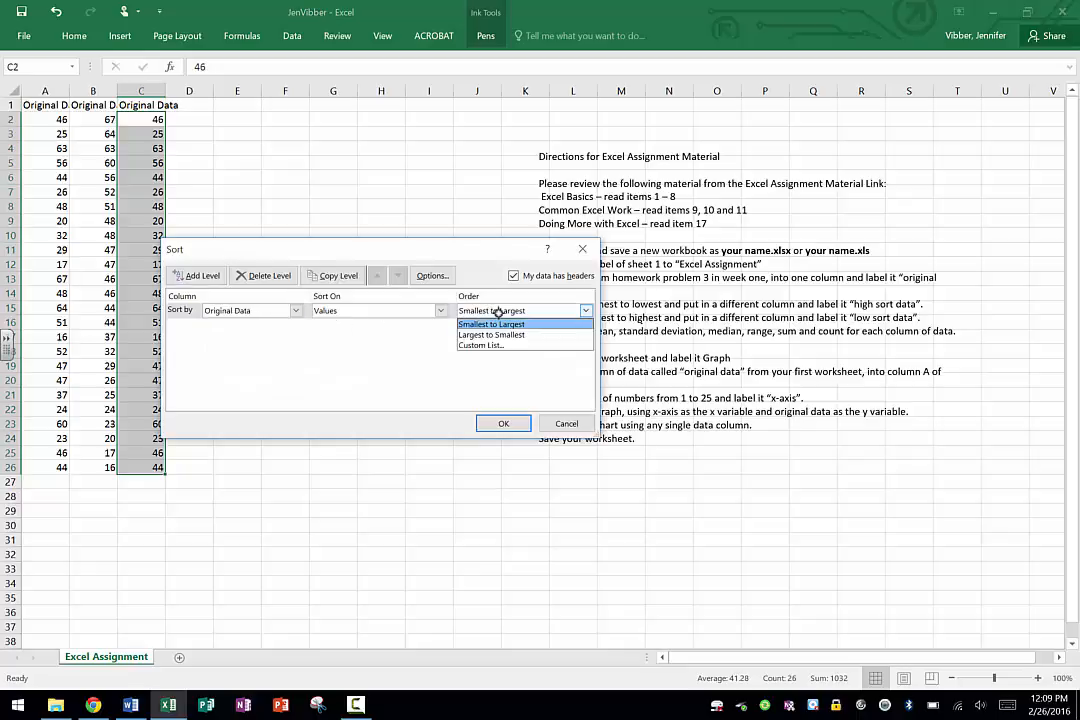
pyautogui.click(495, 324)
pyautogui.click(500, 424)
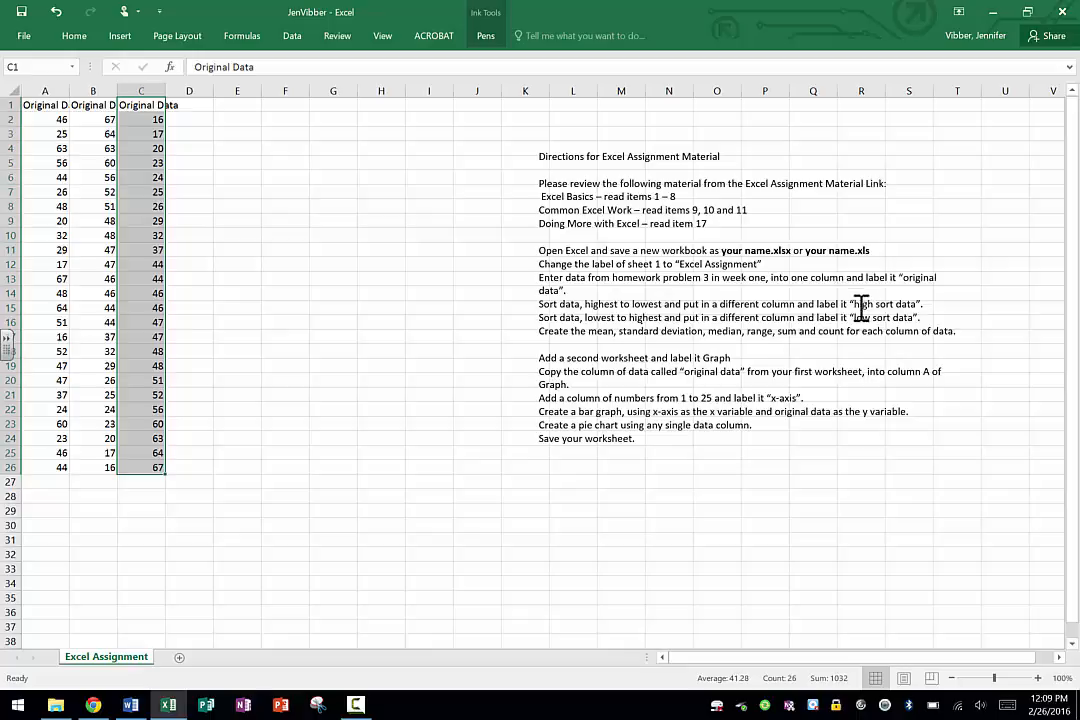
# Replace the column heading in cell B1 with "high sort data".
pyautogui.click(91, 103)
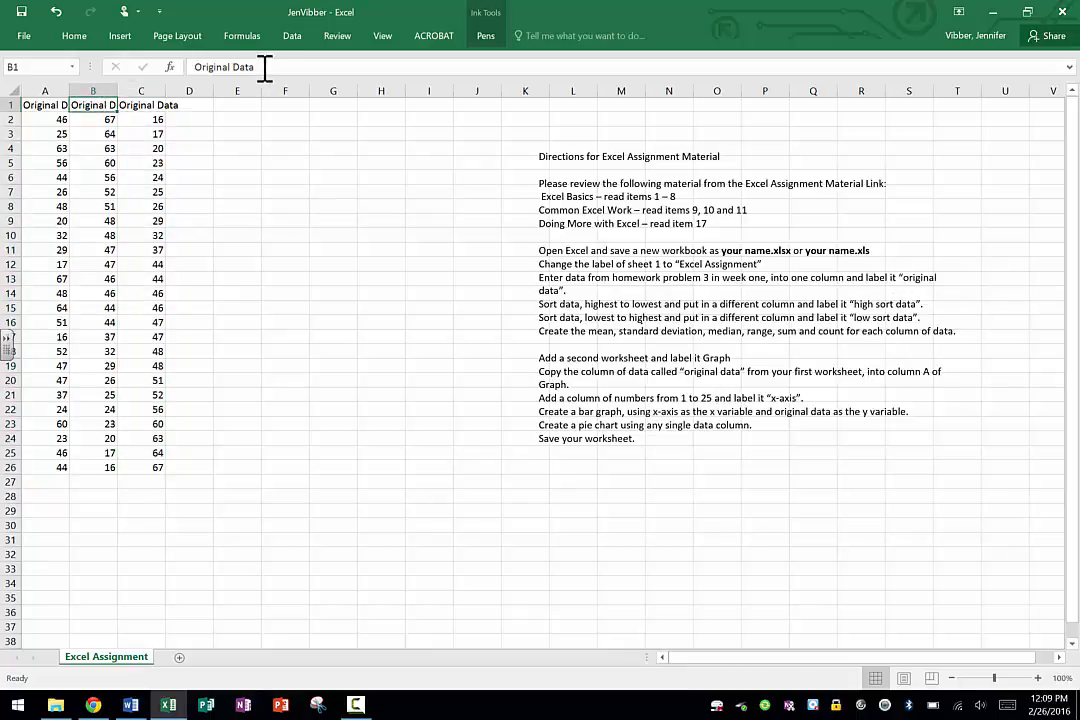
pyautogui.moveTo(268, 66); pyautogui.dragTo(192, 66)
pyautogui.write('high')
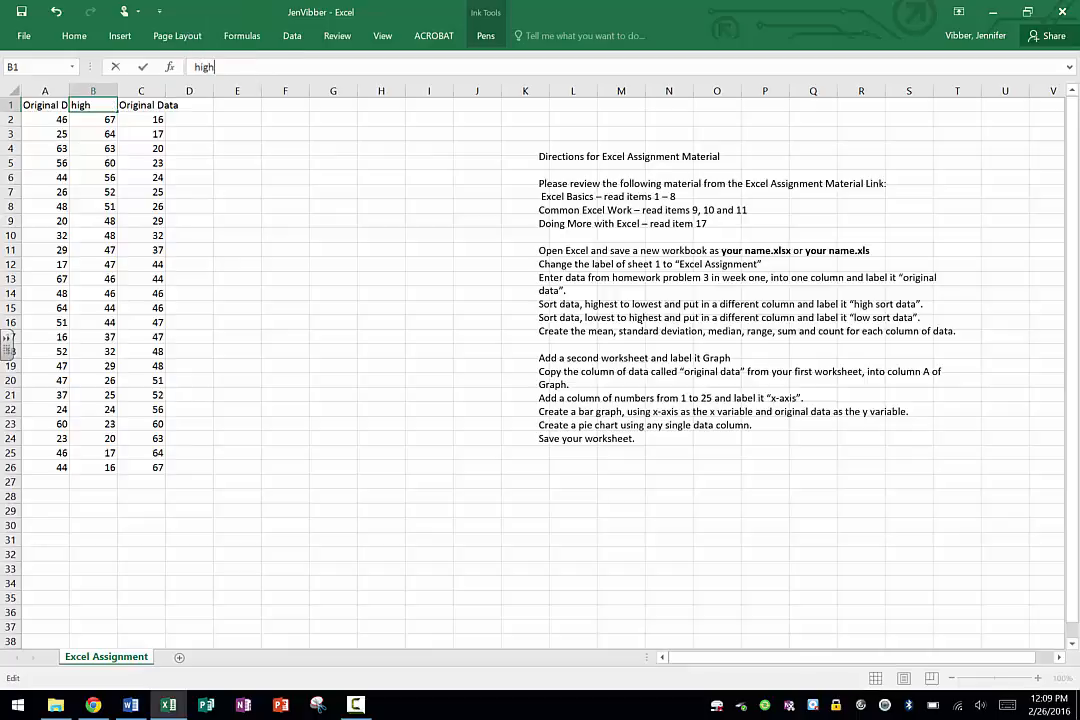
pyautogui.write(' sort data')
# Replace the column heading in cell C1 with "low sort data".
pyautogui.click(130, 104)
pyautogui.moveTo(256, 67); pyautogui.dragTo(178, 68)
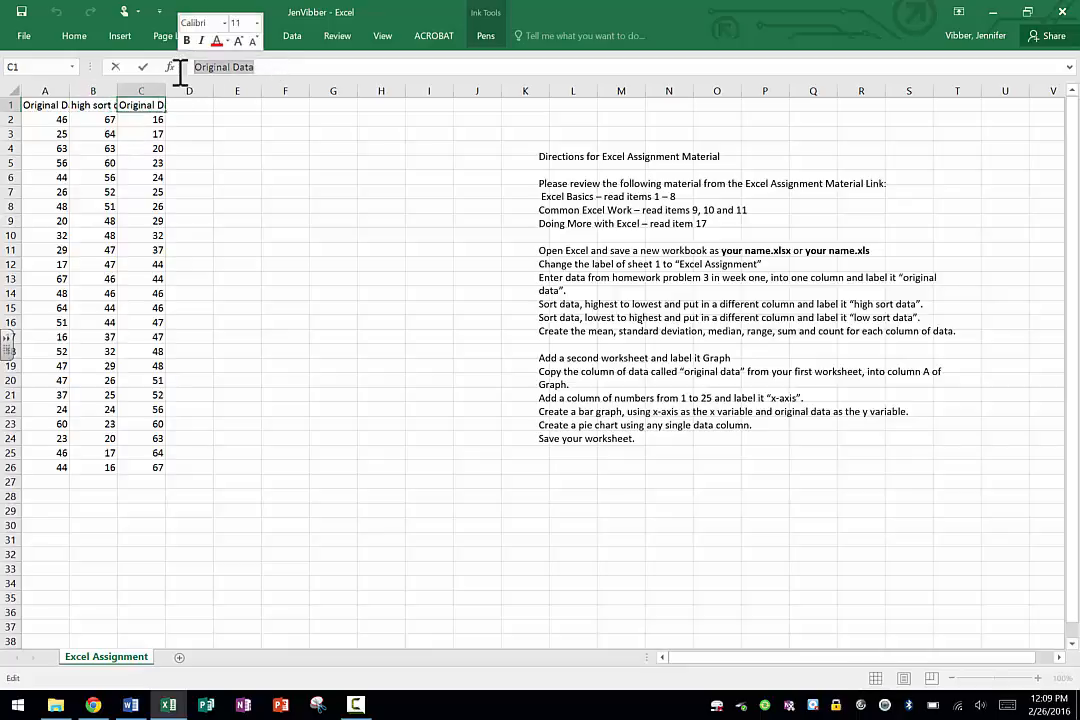
pyautogui.write('low s')
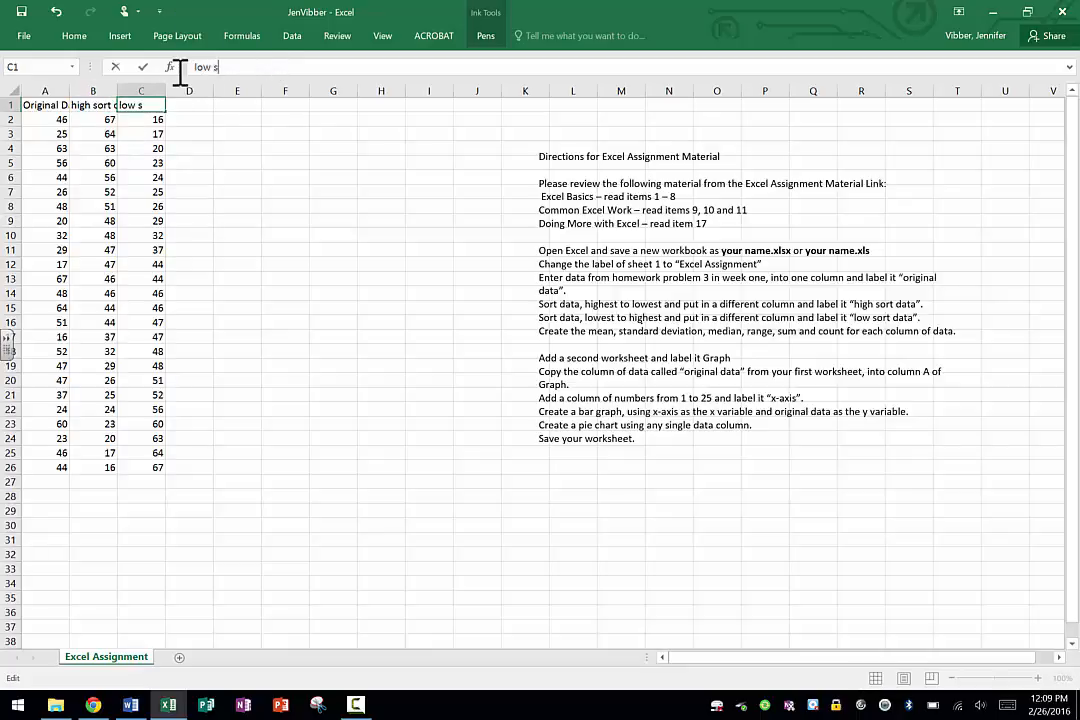
pyautogui.write('ort data')
pyautogui.press('Return')
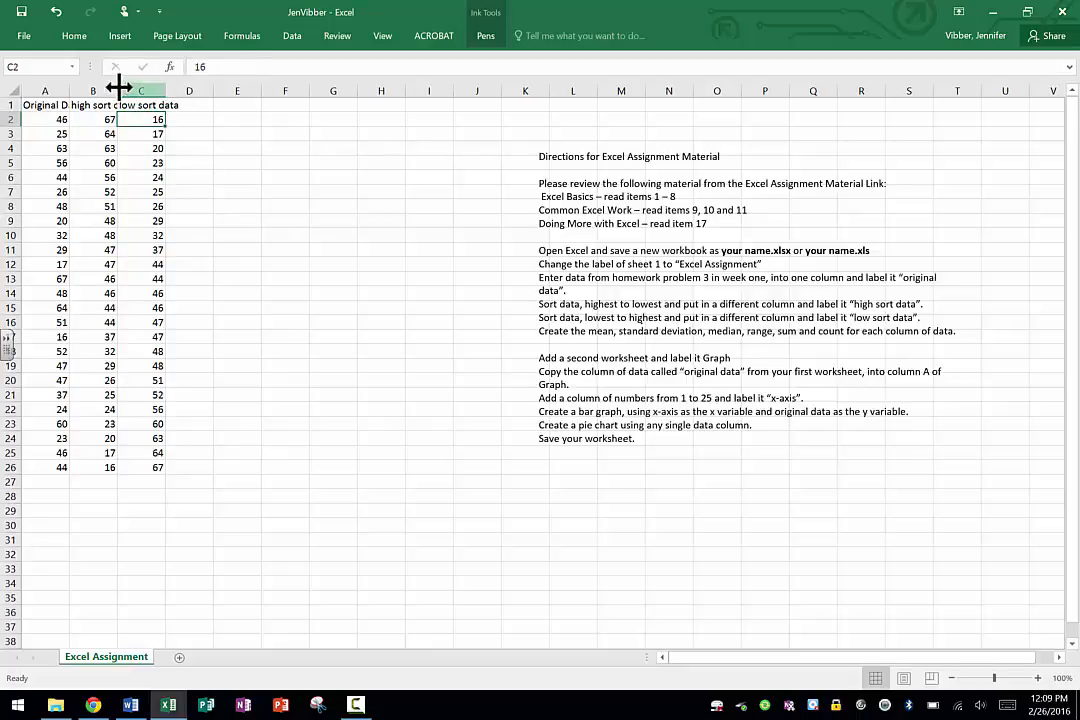
# Widen columns A to C to fit their headings, and move the directions text box so it starts near column J, row 1.
pyautogui.moveTo(67, 90); pyautogui.dragTo(305, 89)
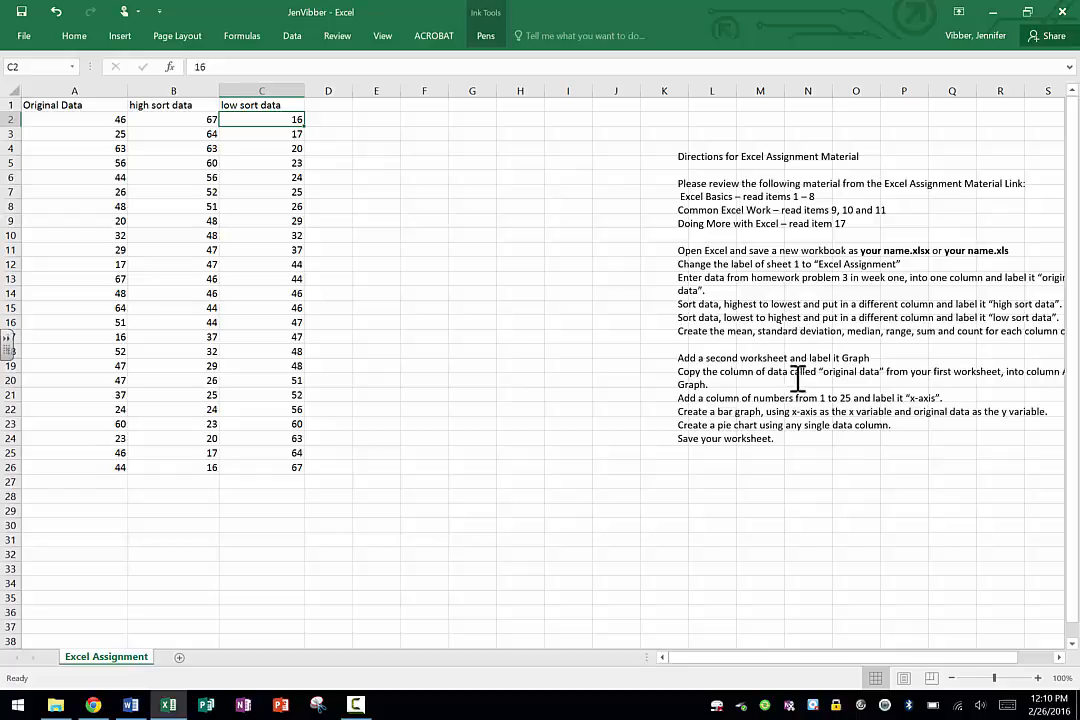
pyautogui.click(735, 302)
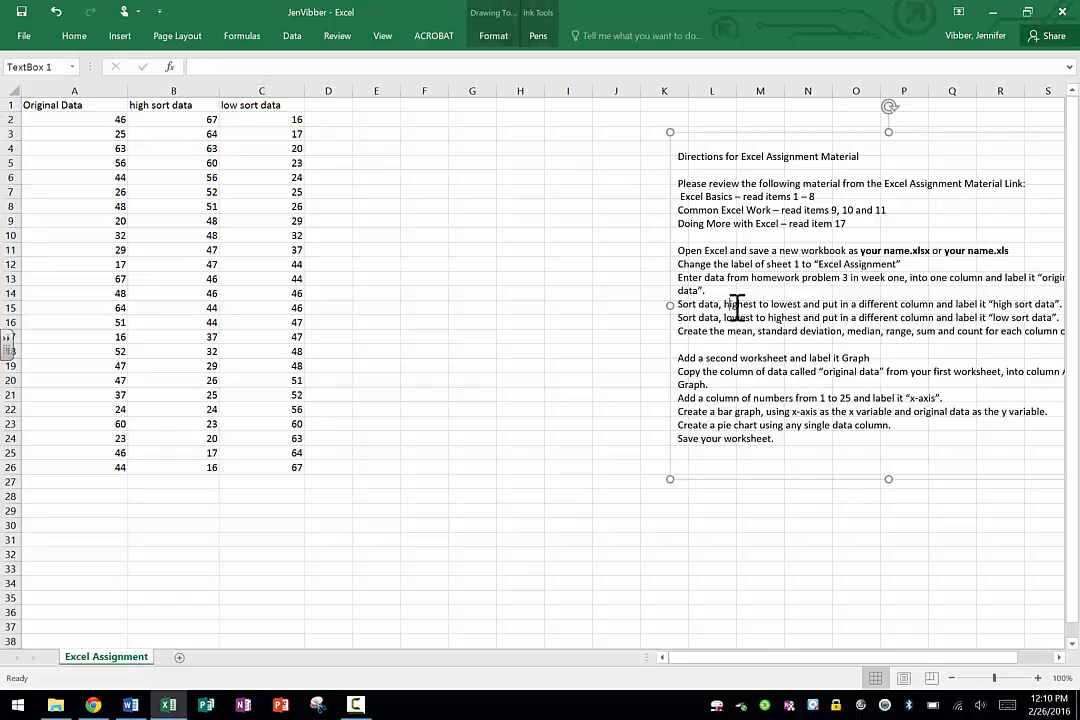
pyautogui.moveTo(728, 132); pyautogui.dragTo(648, 108)
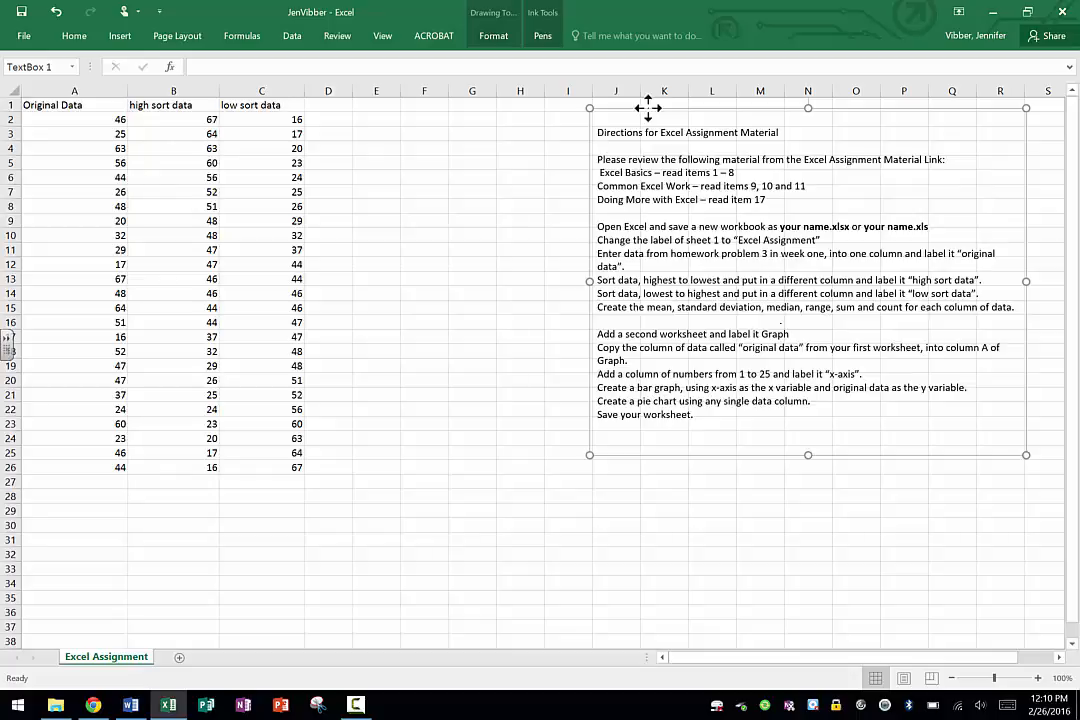
pyautogui.click(292, 36)
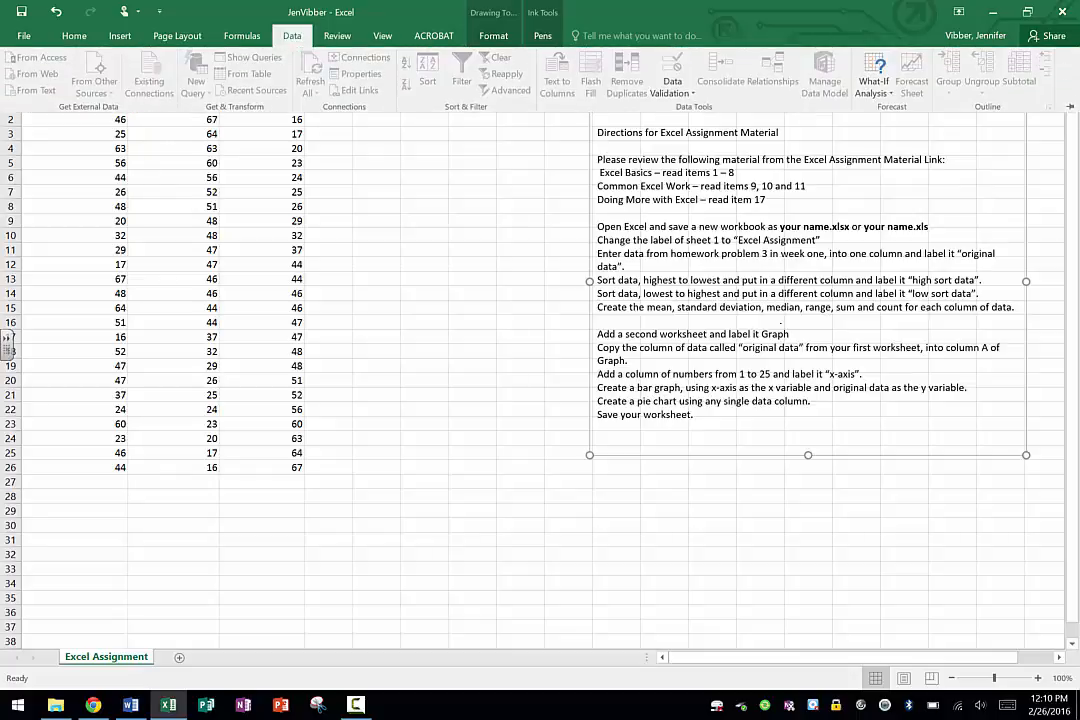
pyautogui.click(360, 236)
pyautogui.click(424, 279)
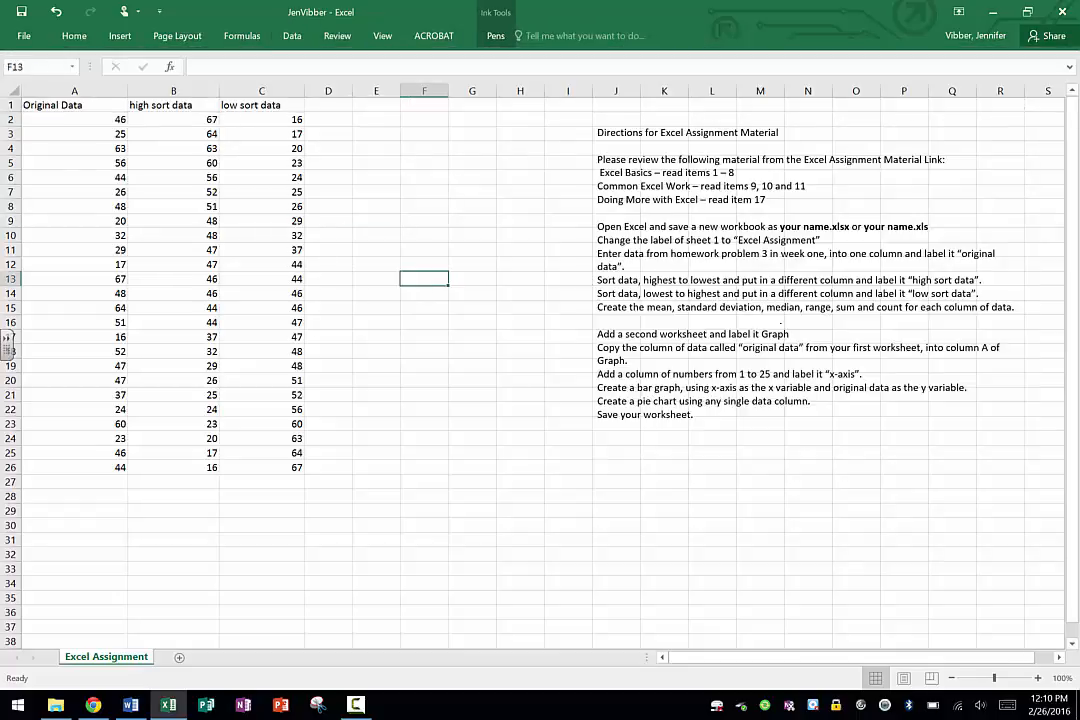
# Enable the Analysis ToolPak and Analysis ToolPak - VBA add-ins in the Excel options.
pyautogui.click(292, 36)
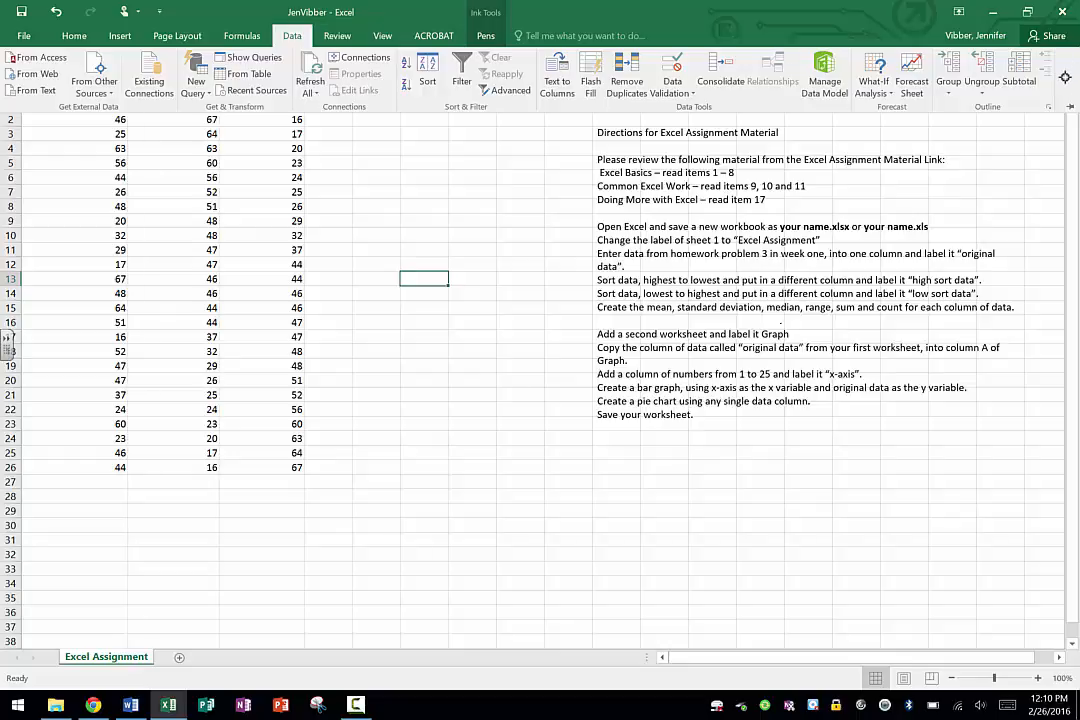
pyautogui.click(23, 35)
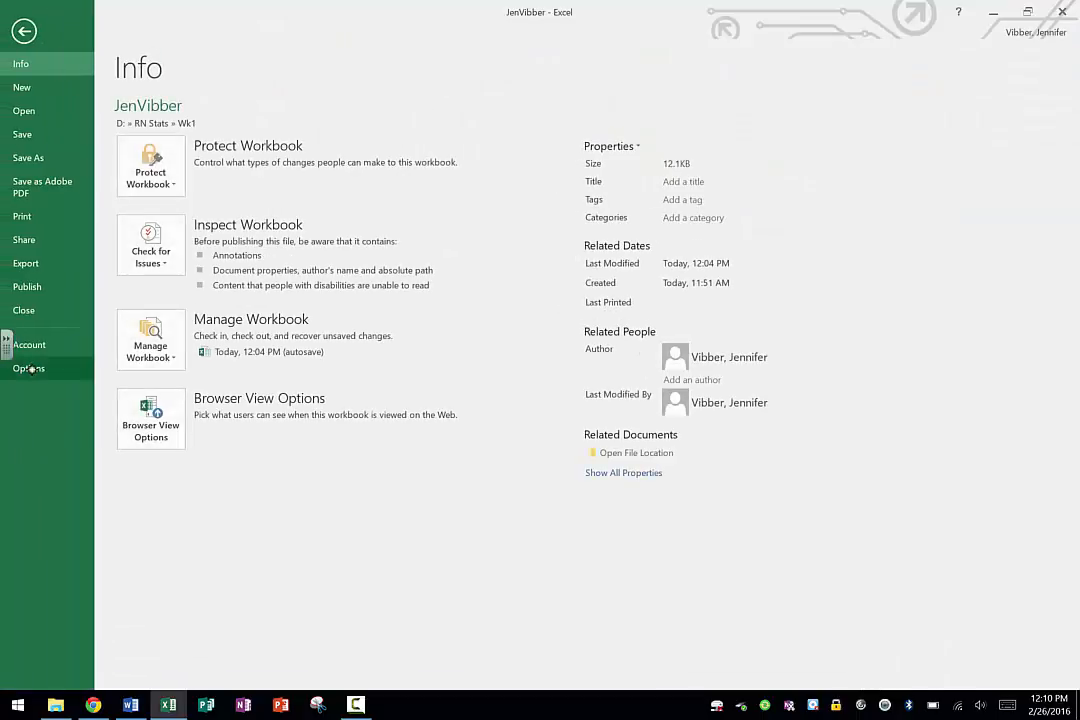
pyautogui.click(28, 369)
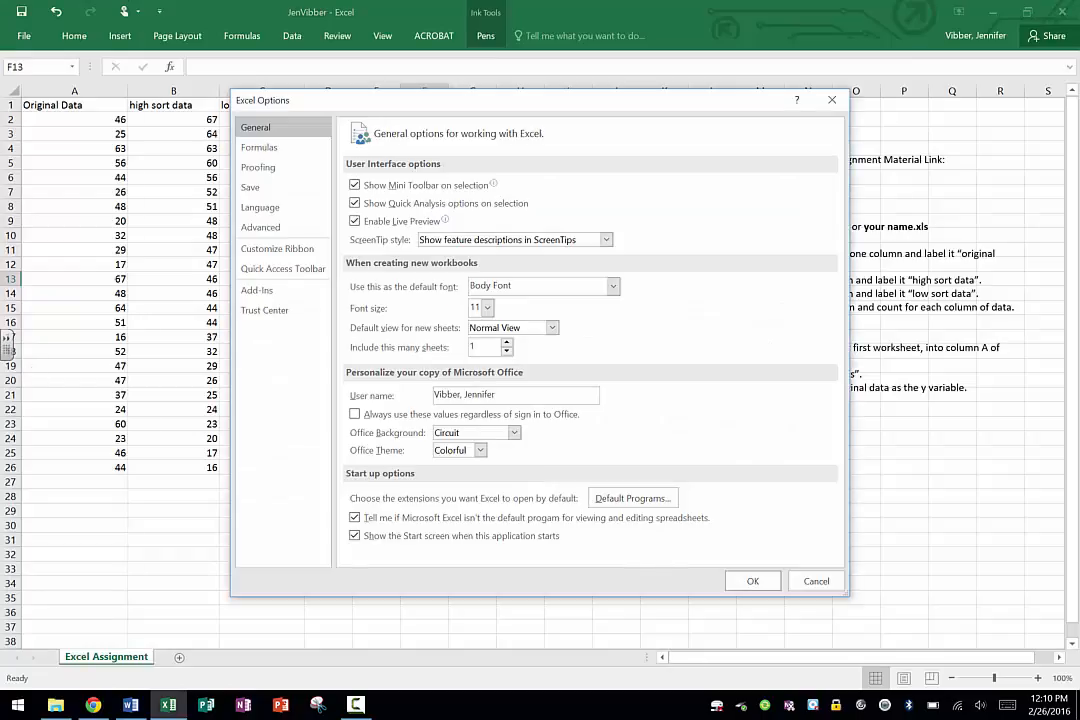
pyautogui.click(263, 290)
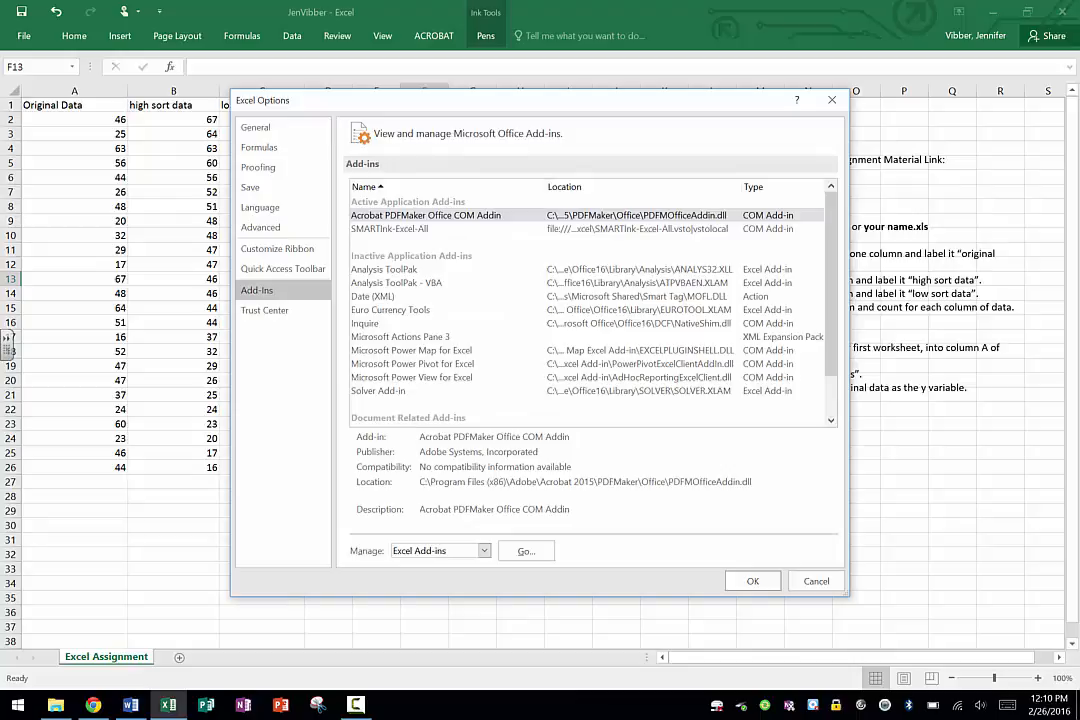
pyautogui.click(521, 552)
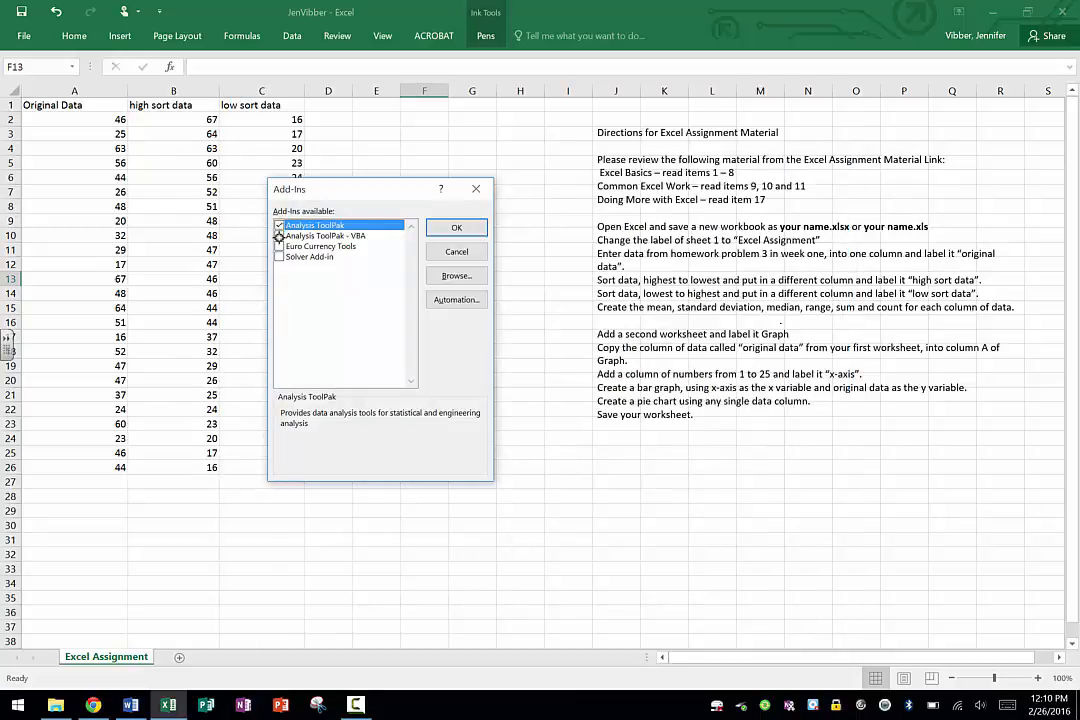
pyautogui.click(279, 235)
pyautogui.click(457, 228)
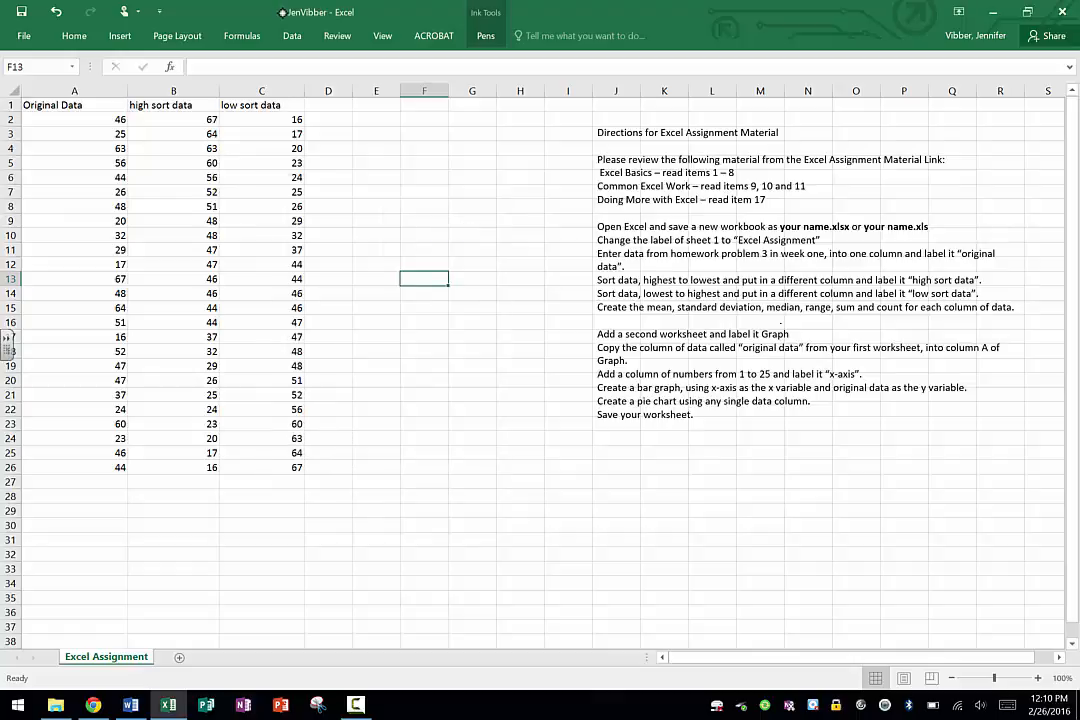
# Start a Descriptive Statistics analysis with input range A1:A26, treating the first row as labels.
pyautogui.click(290, 35)
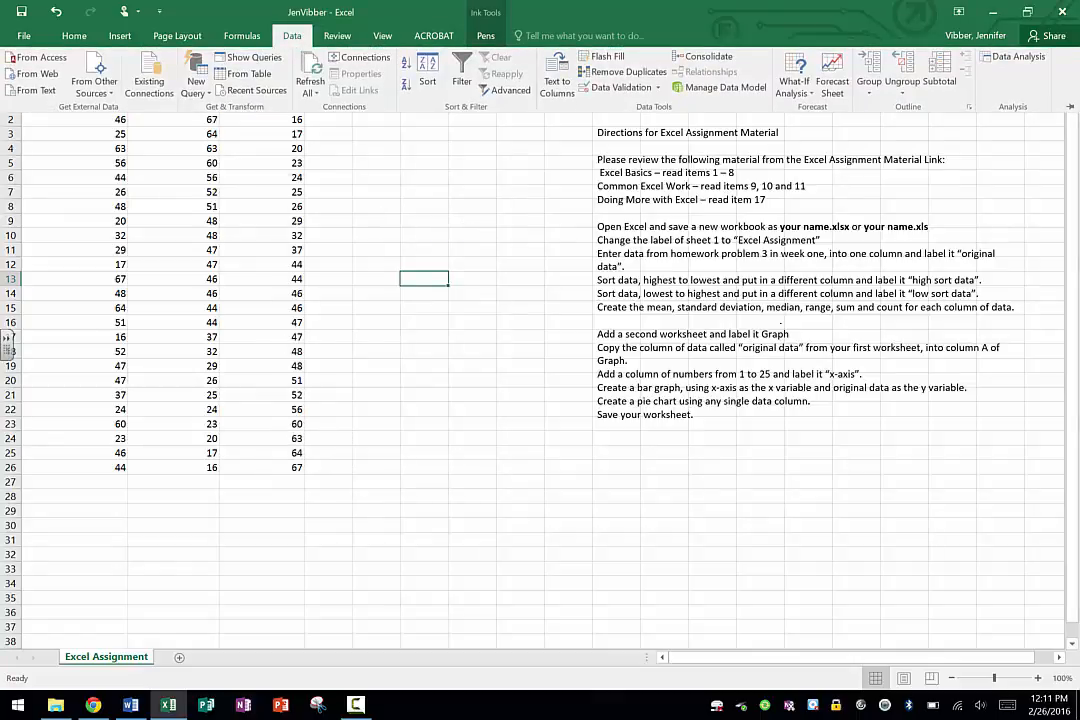
pyautogui.click(1010, 57)
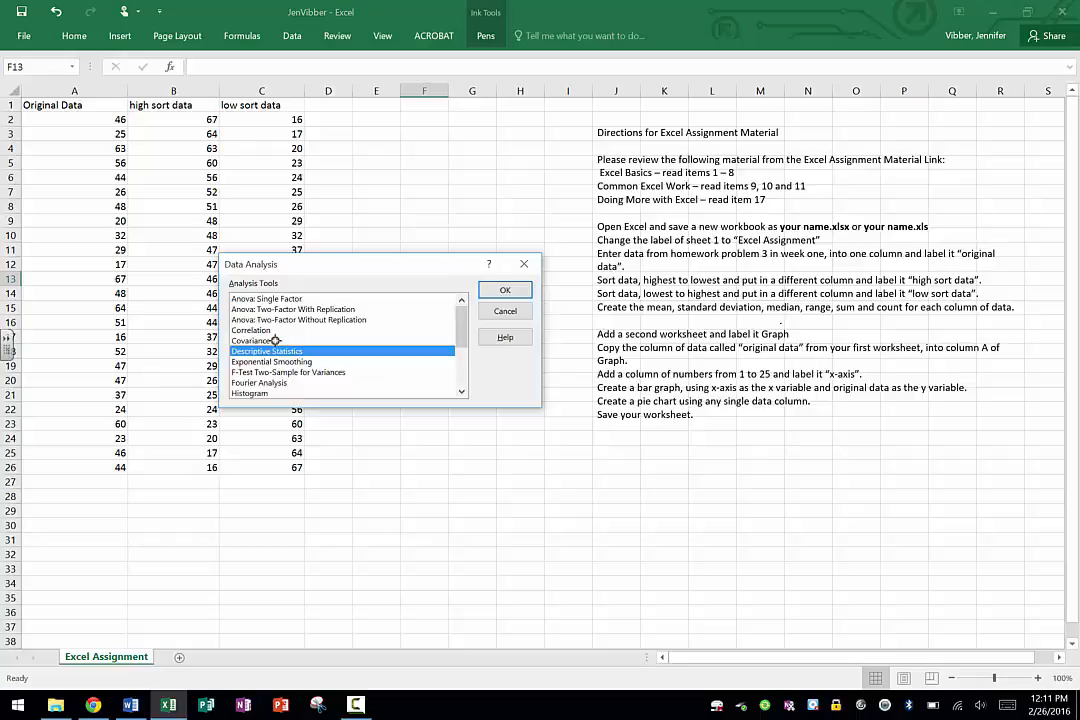
pyautogui.click(508, 290)
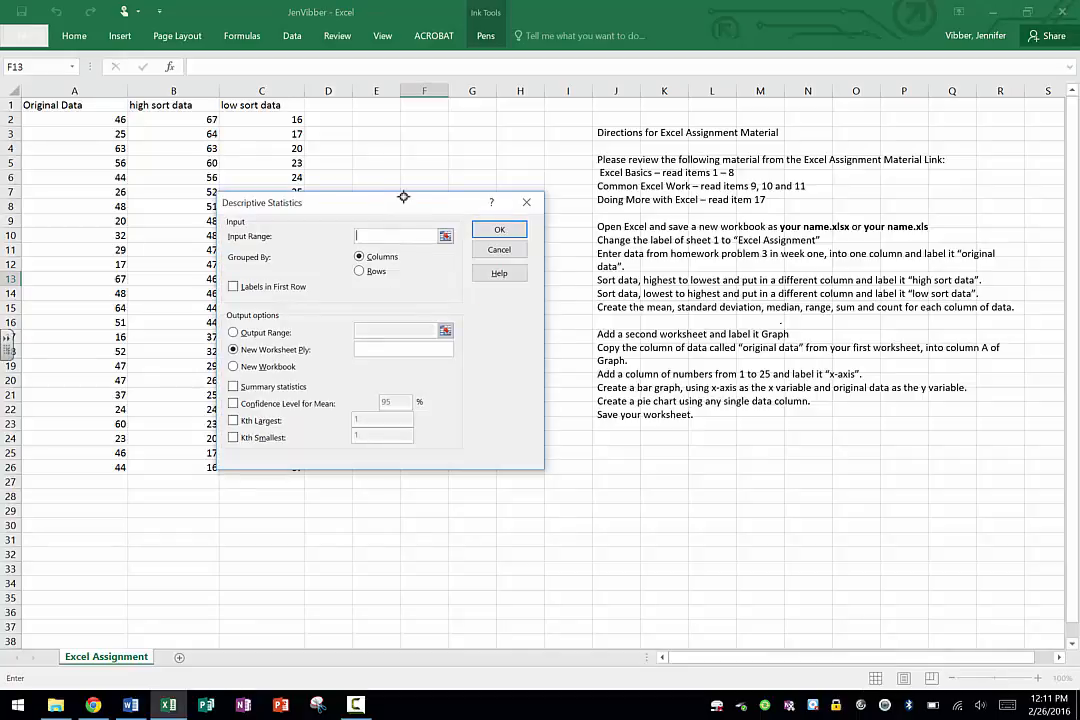
pyautogui.moveTo(403, 197); pyautogui.dragTo(664, 152)
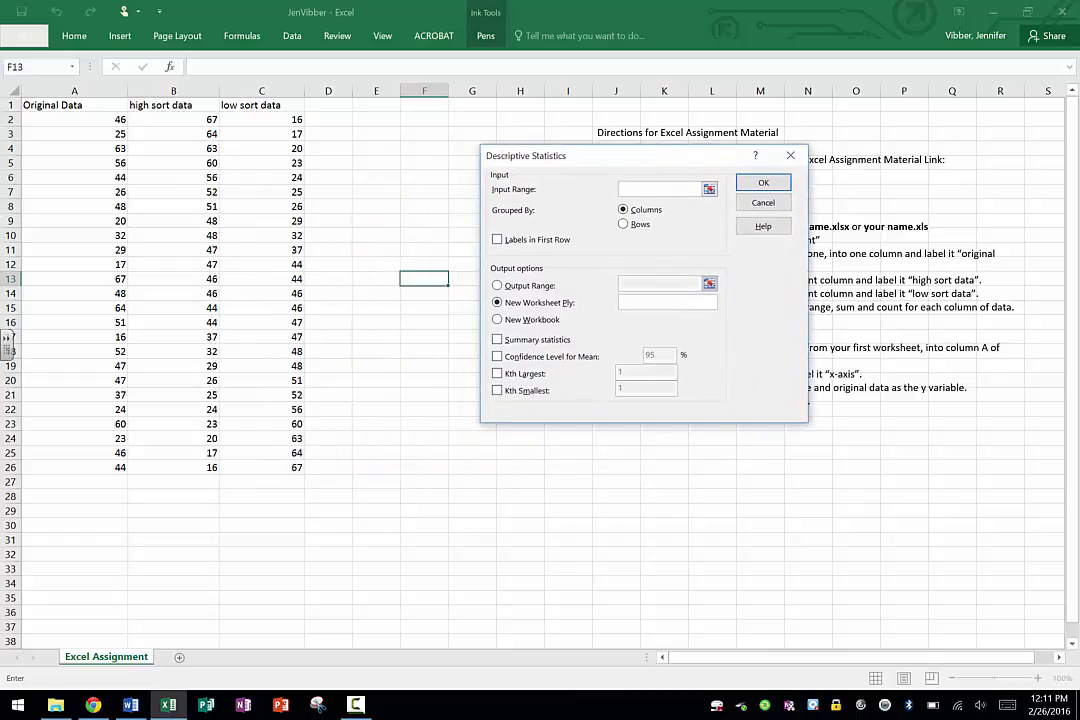
pyautogui.click(708, 189)
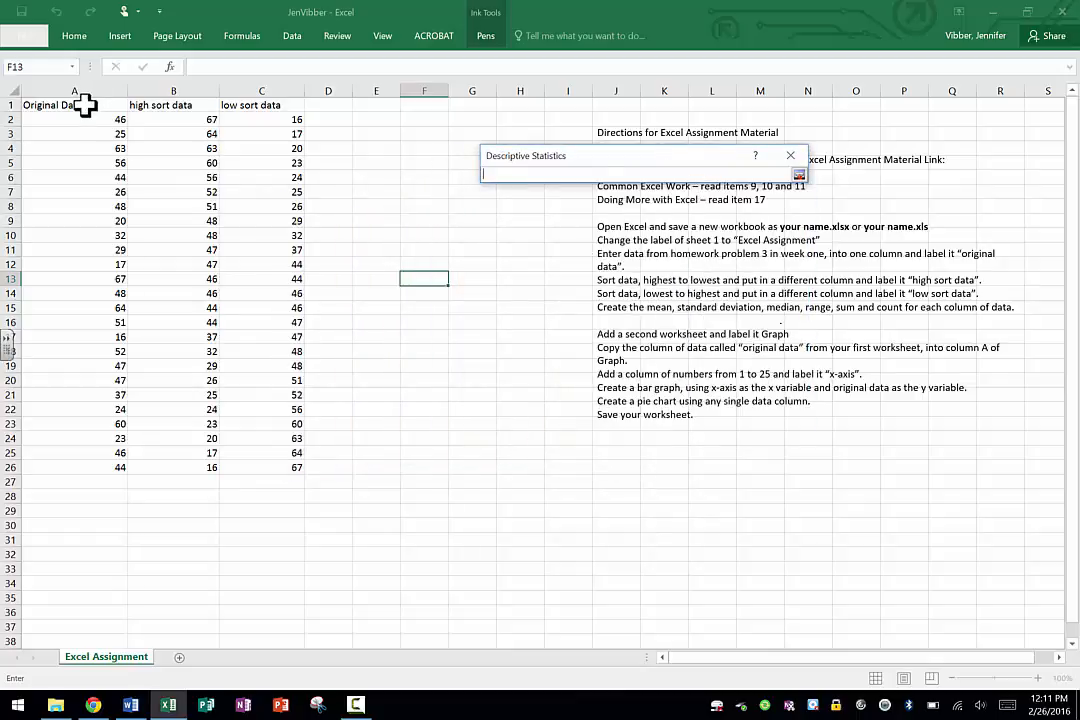
pyautogui.moveTo(85, 105); pyautogui.dragTo(84, 465)
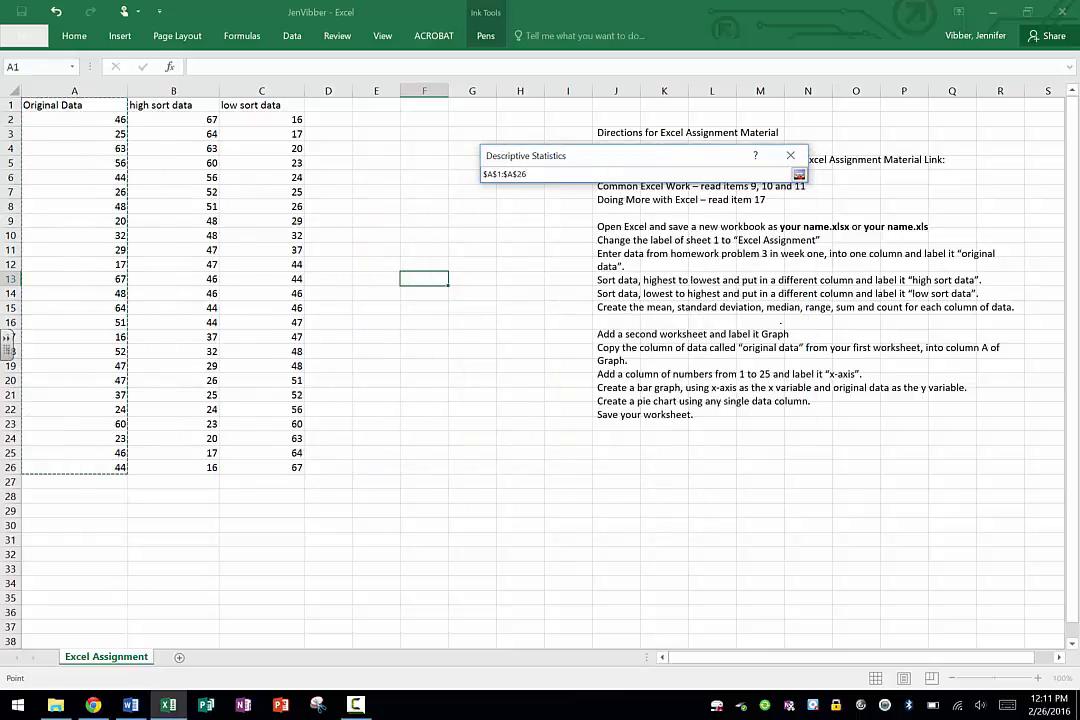
pyautogui.click(800, 174)
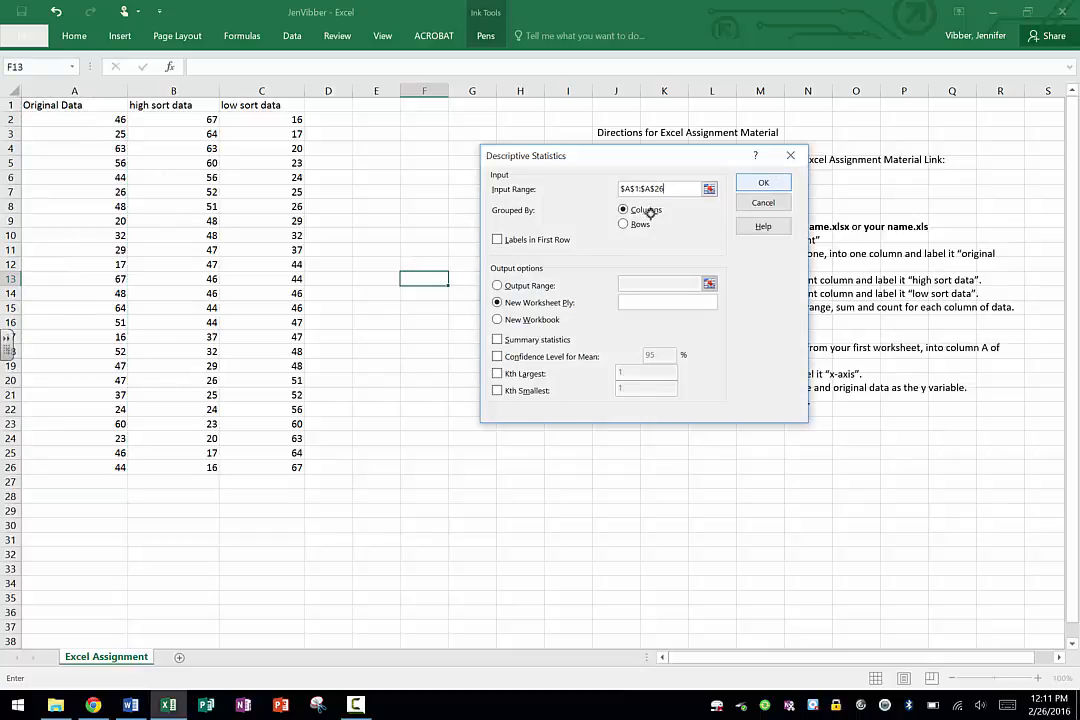
pyautogui.click(496, 240)
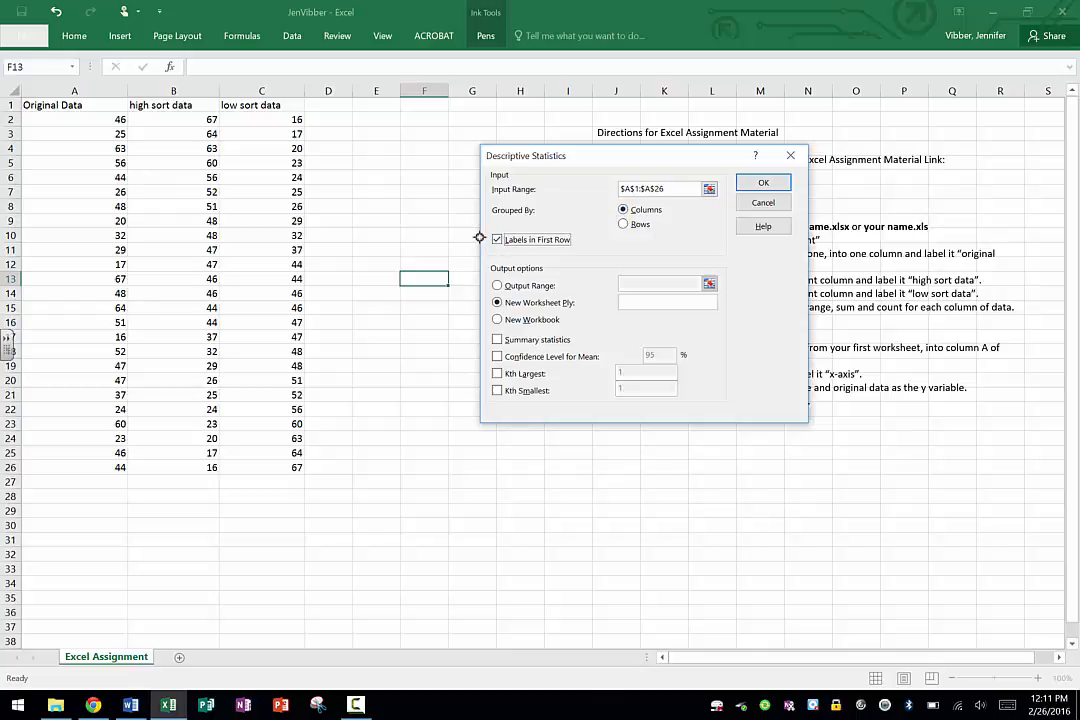
# Generate the summary statistics with the output range at E3, and widen column E to fit the statistic names.
pyautogui.click(496, 285)
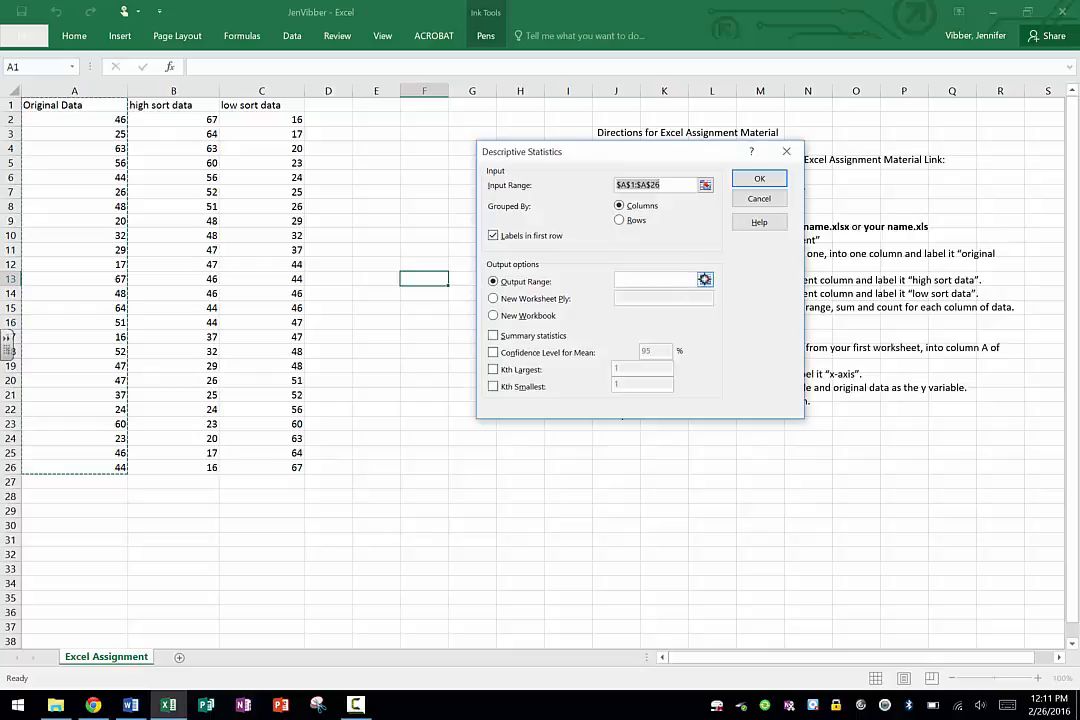
pyautogui.click(705, 281)
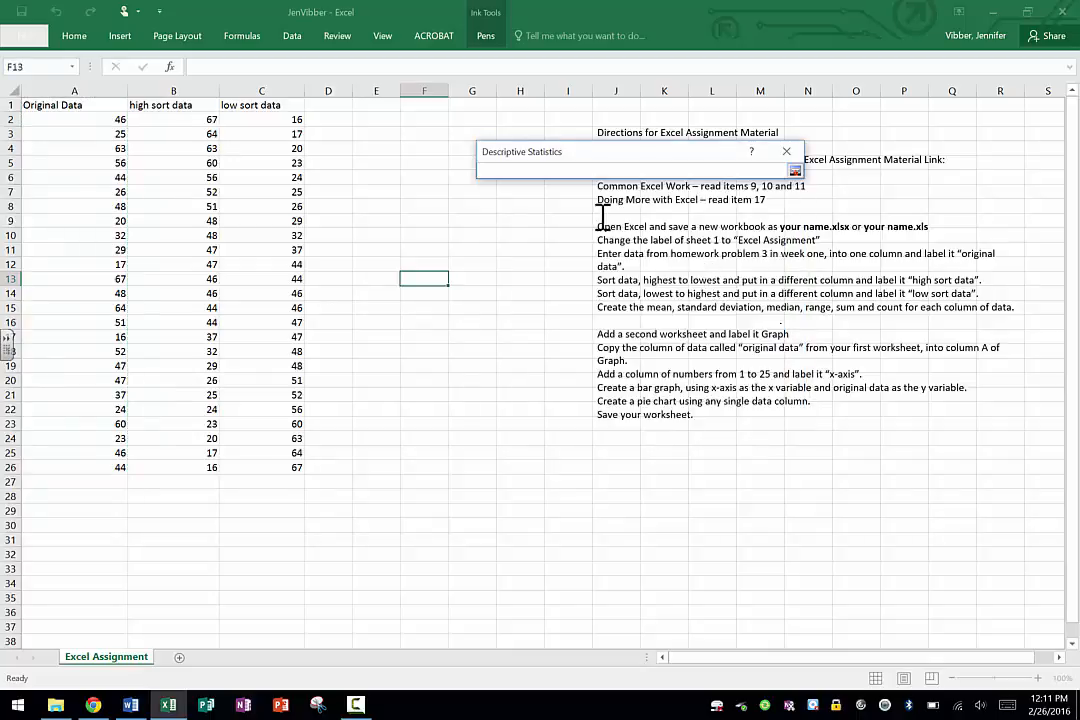
pyautogui.click(366, 131)
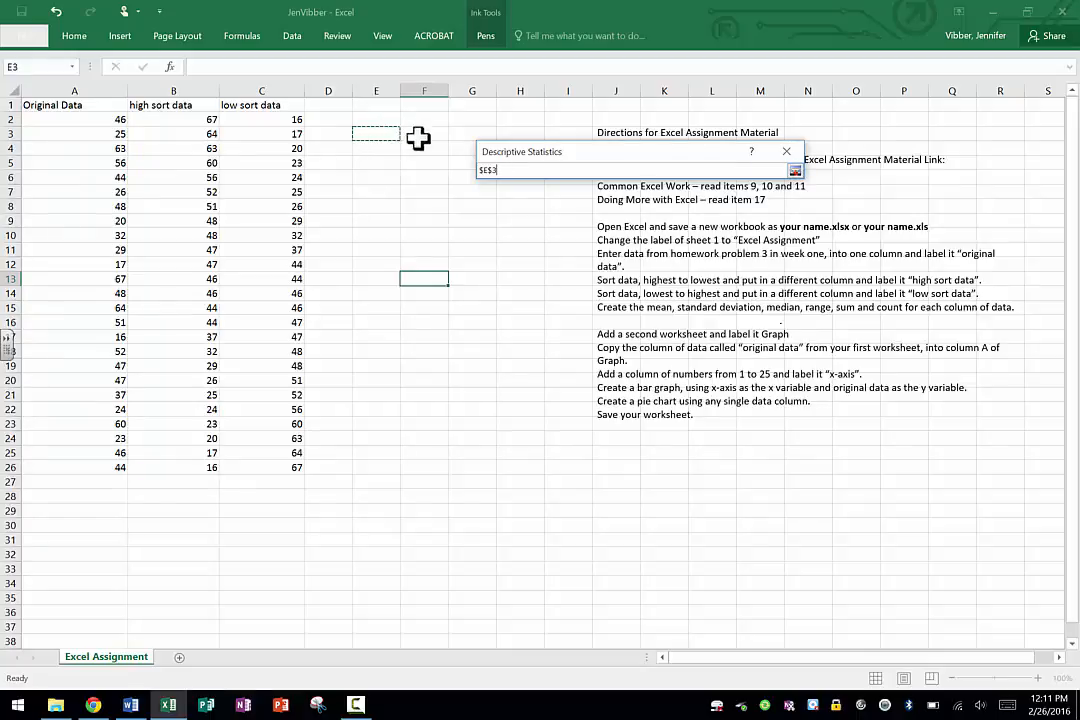
pyautogui.click(795, 170)
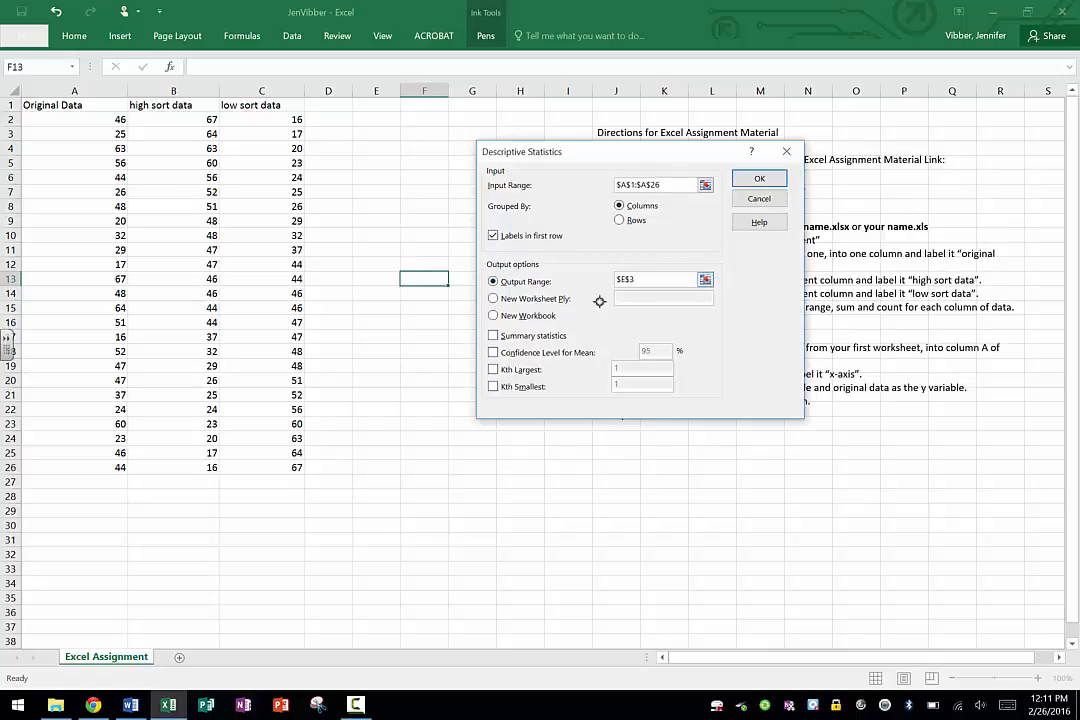
pyautogui.click(492, 335)
pyautogui.click(759, 178)
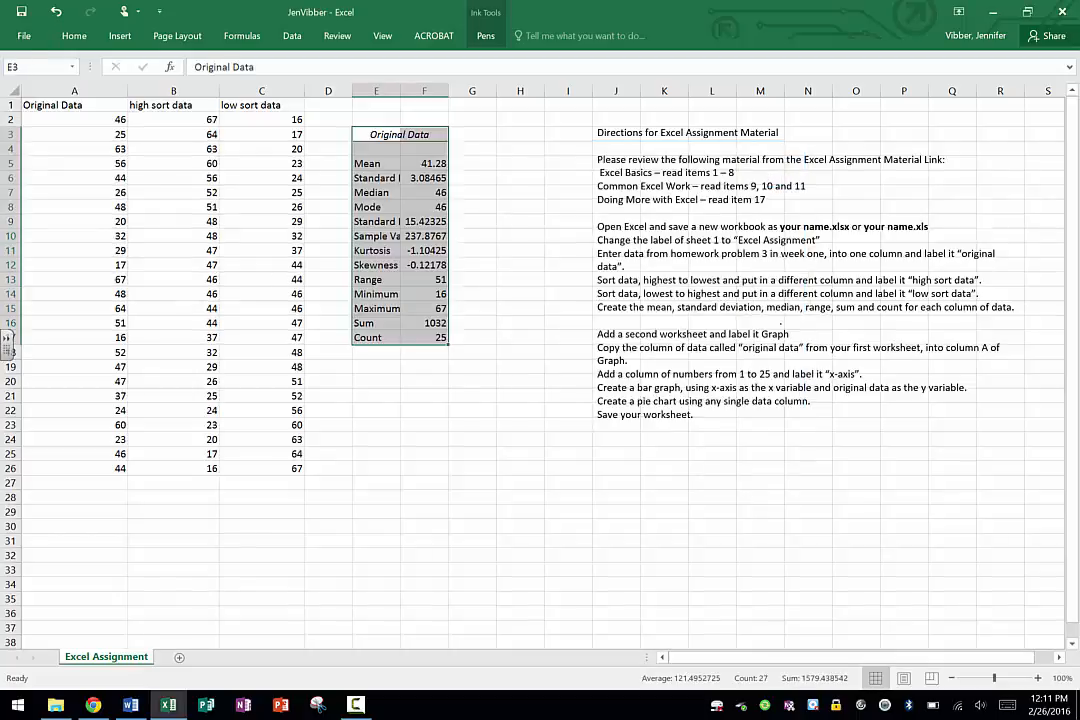
pyautogui.moveTo(400, 91); pyautogui.dragTo(458, 91)
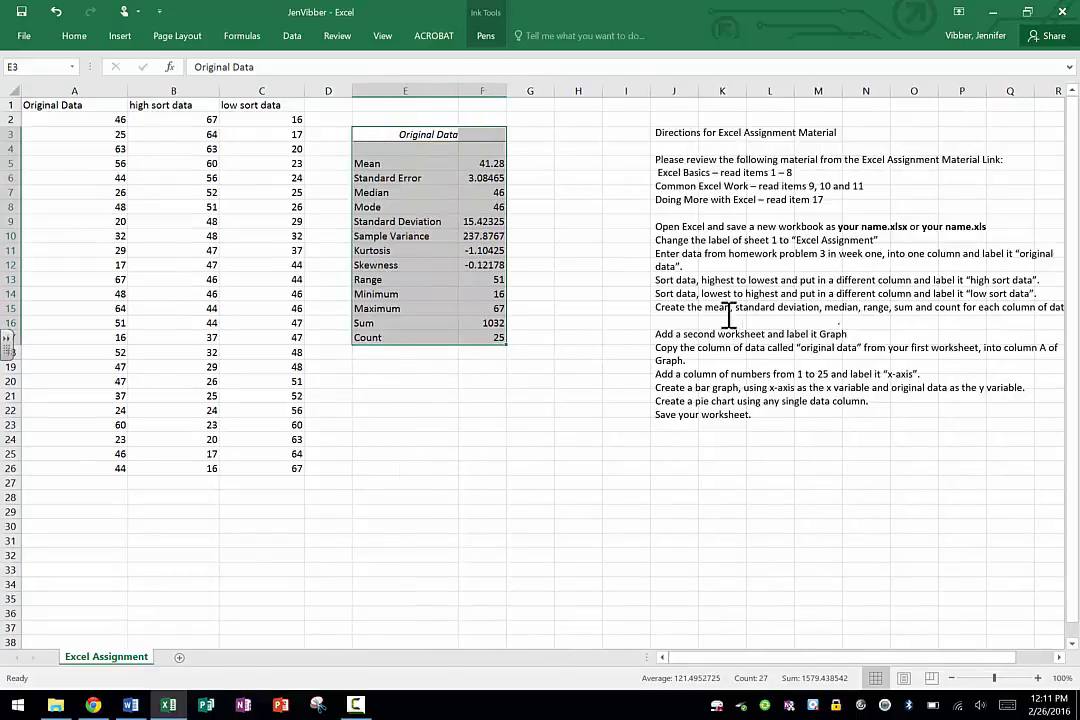
# Highlight the Mean and Standard Deviation rows of the Original Data statistics table in yellow.
pyautogui.click(466, 378)
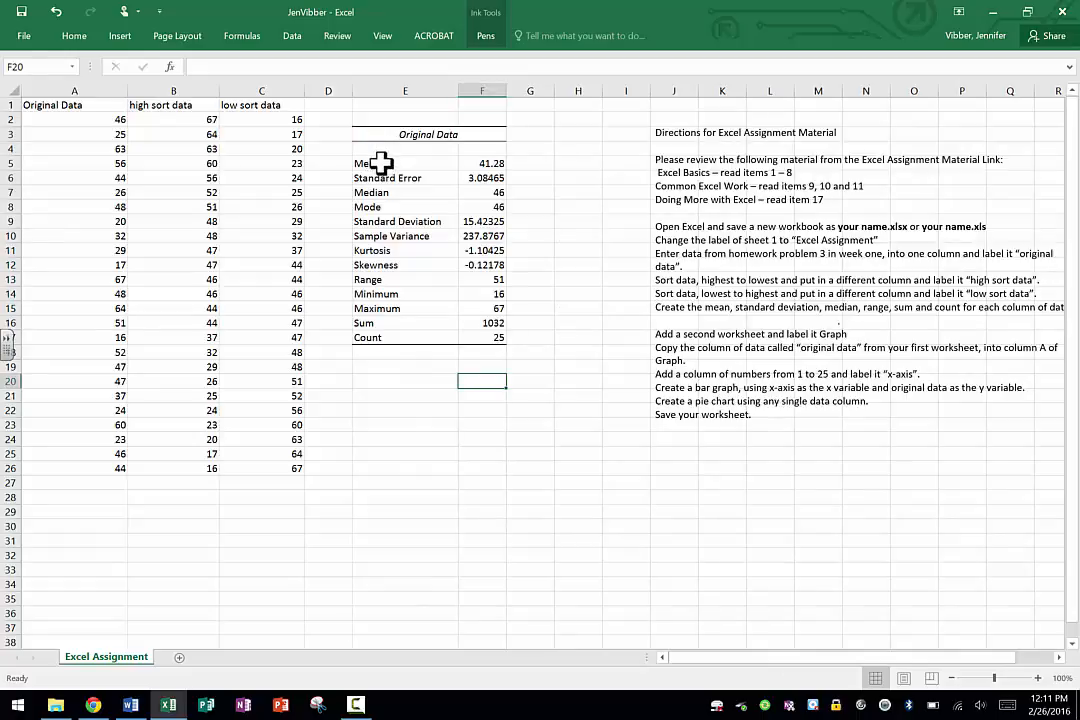
pyautogui.moveTo(381, 163); pyautogui.dragTo(490, 163)
pyautogui.click(74, 36)
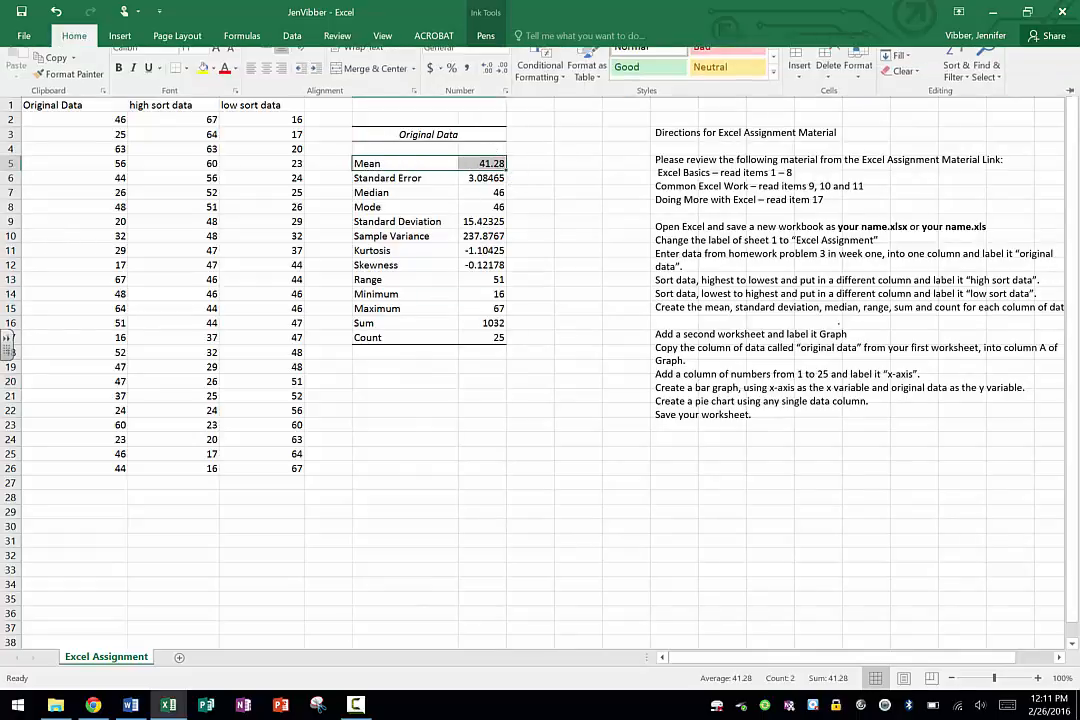
pyautogui.click(200, 83)
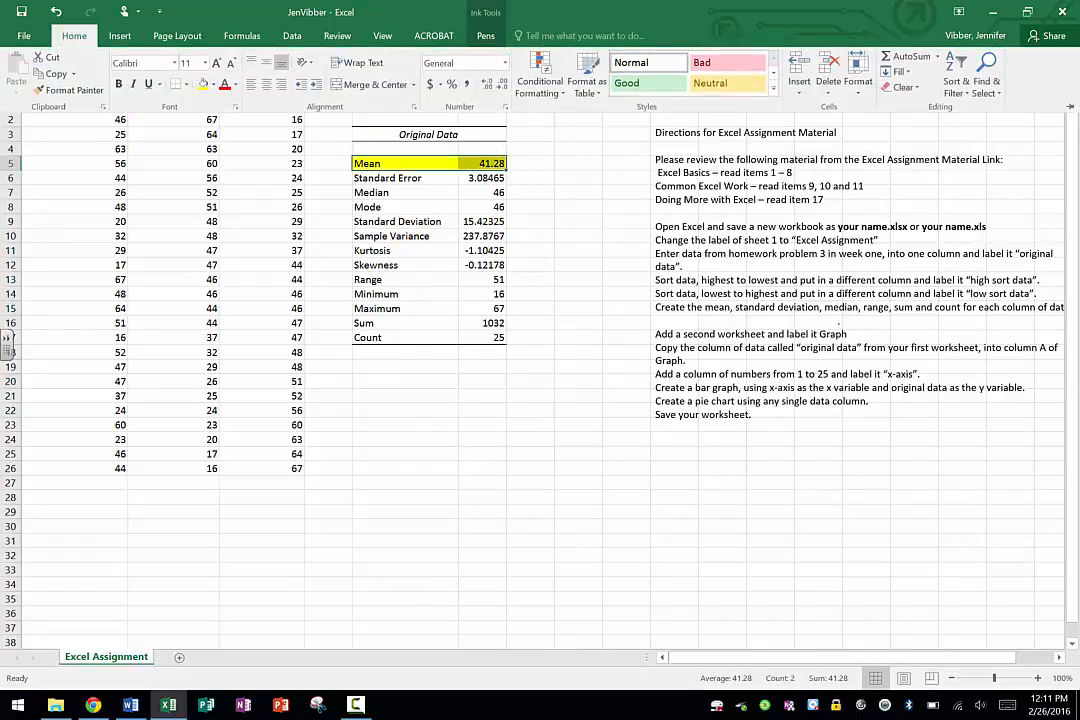
pyautogui.moveTo(390, 221); pyautogui.dragTo(474, 220)
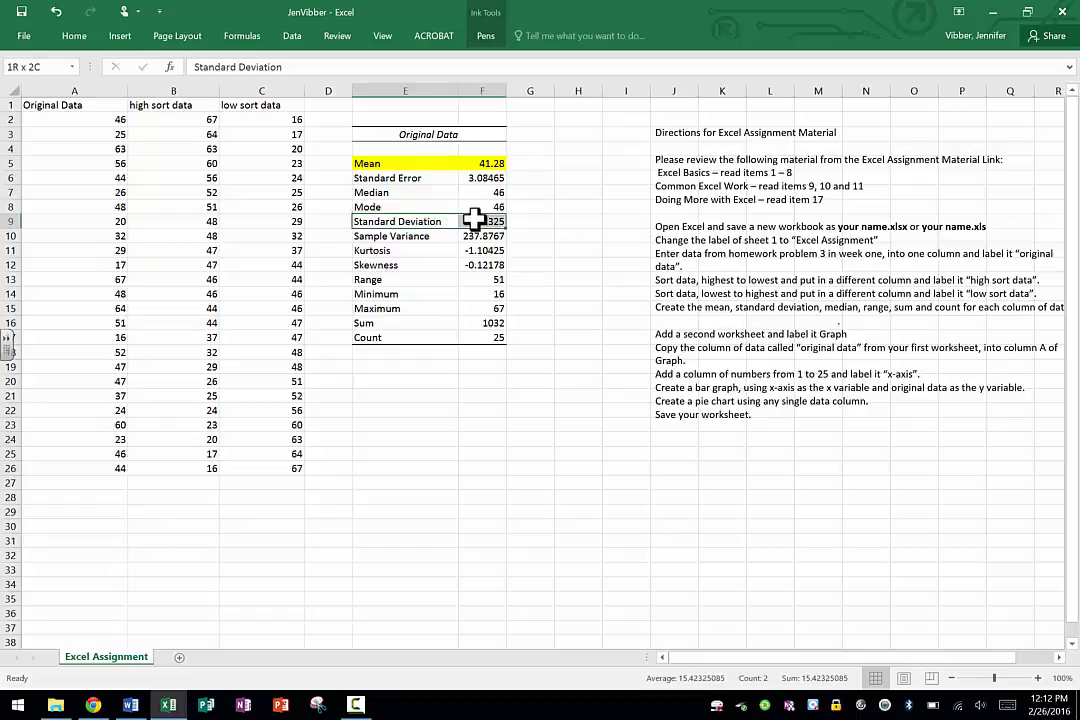
pyautogui.click(74, 36)
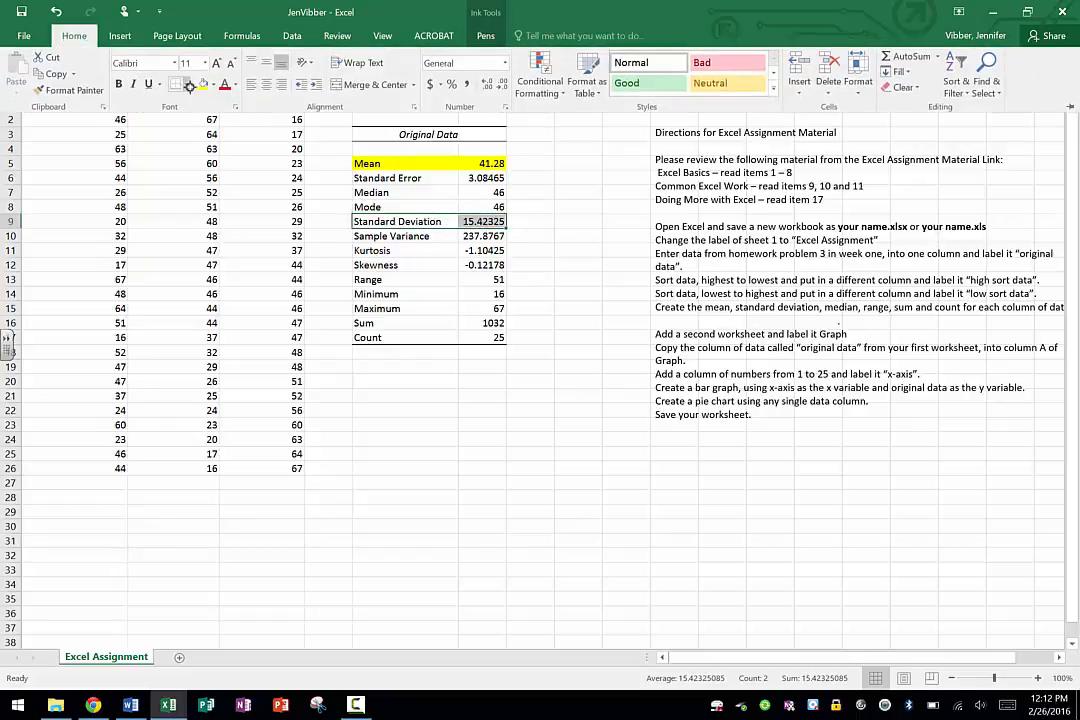
pyautogui.click(201, 83)
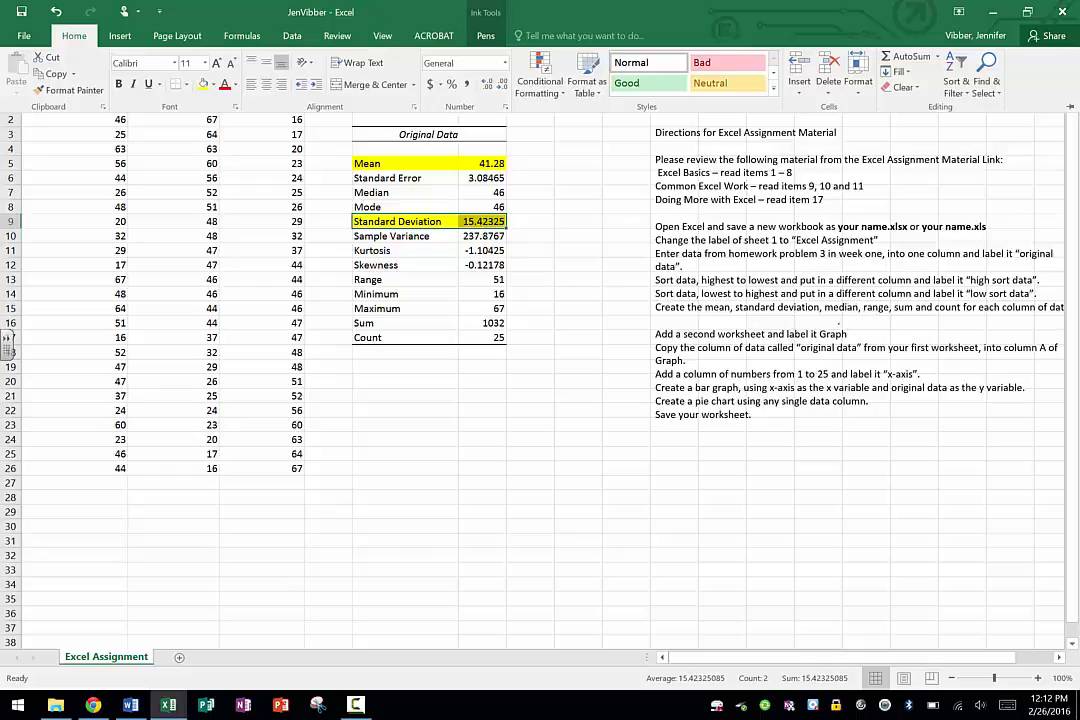
# Fill the Median and Range rows of the statistics table, names and values, with yellow.
pyautogui.click(318, 168)
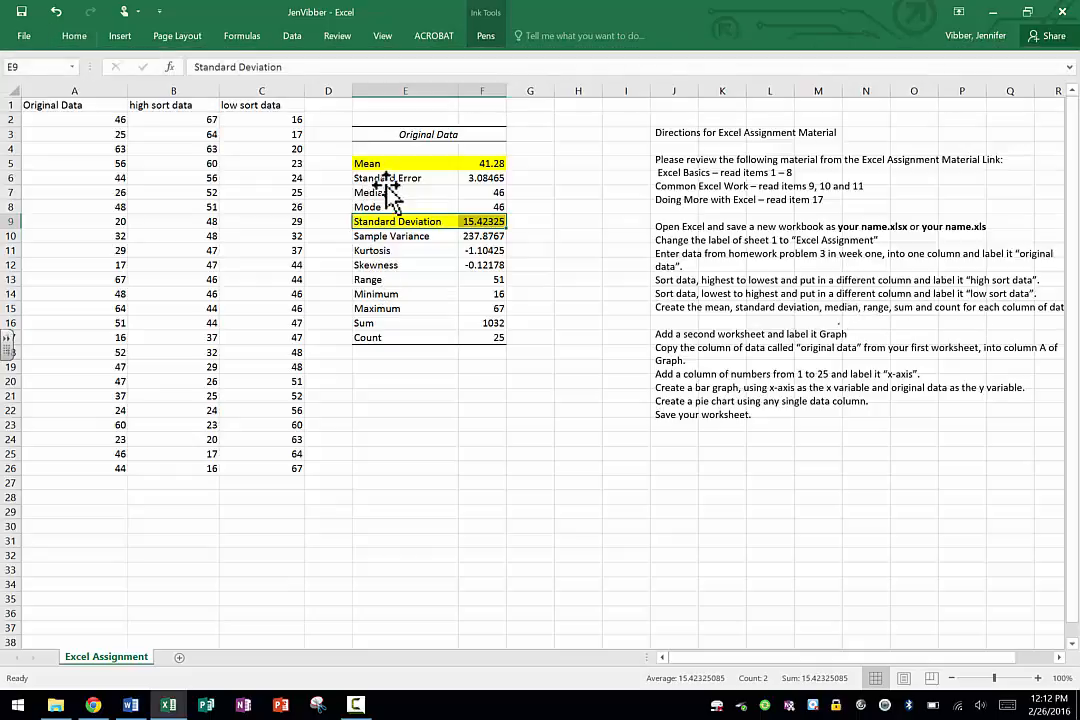
pyautogui.click(378, 193)
pyautogui.moveTo(378, 193); pyautogui.dragTo(487, 192)
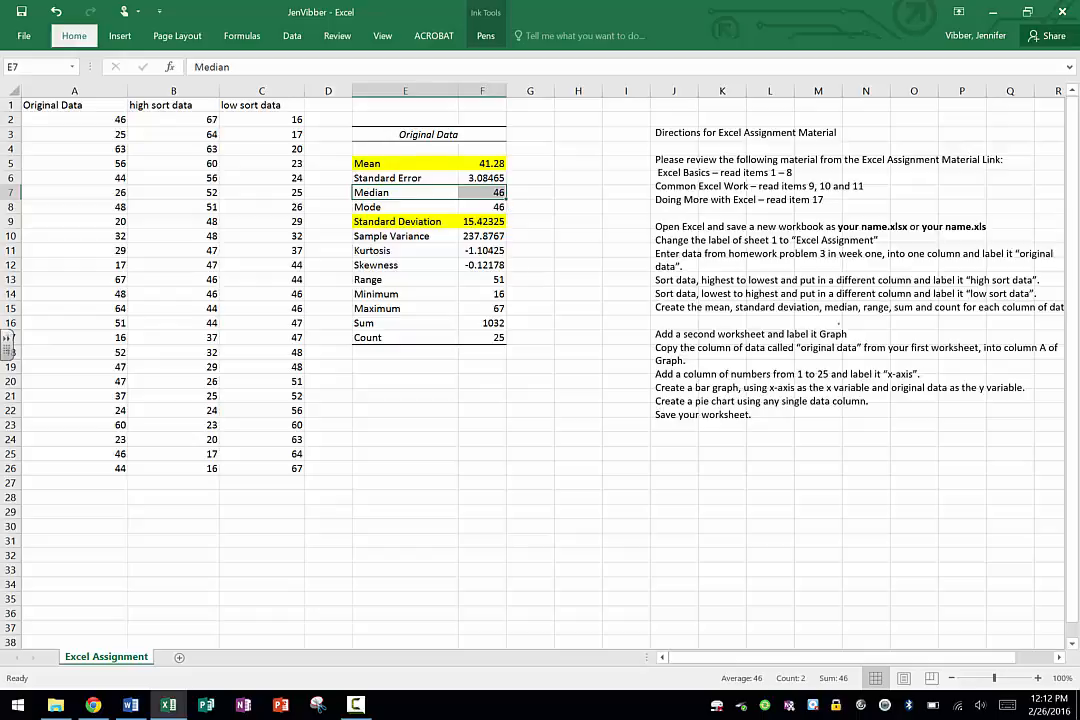
pyautogui.click(74, 36)
pyautogui.click(203, 84)
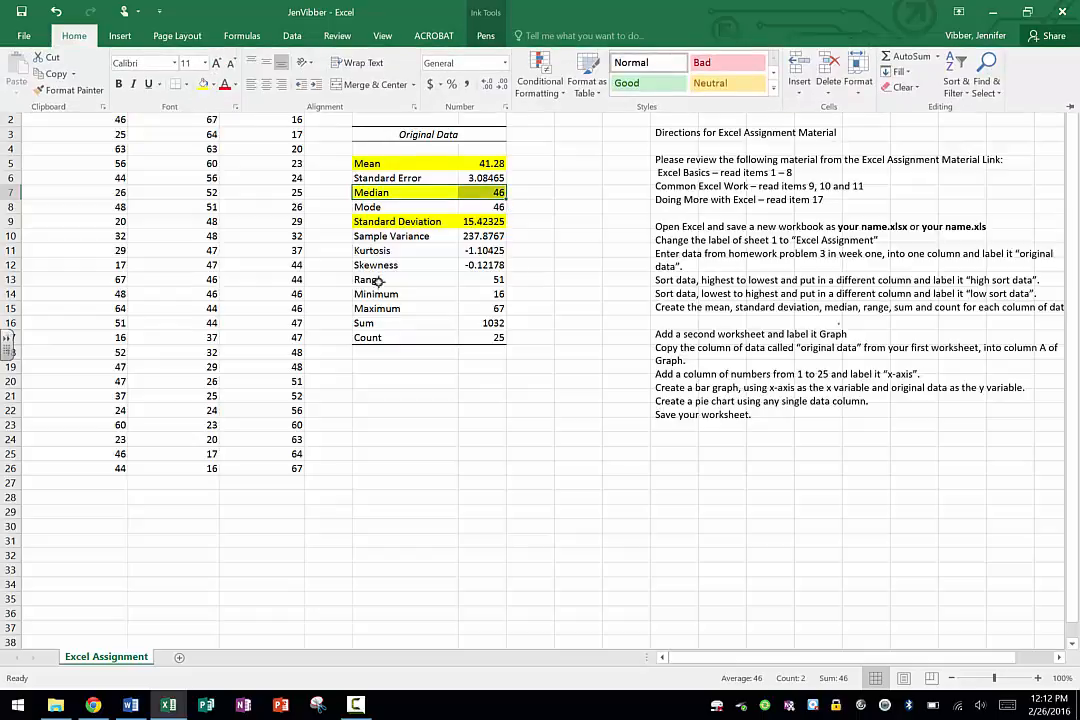
pyautogui.moveTo(378, 280); pyautogui.dragTo(482, 262)
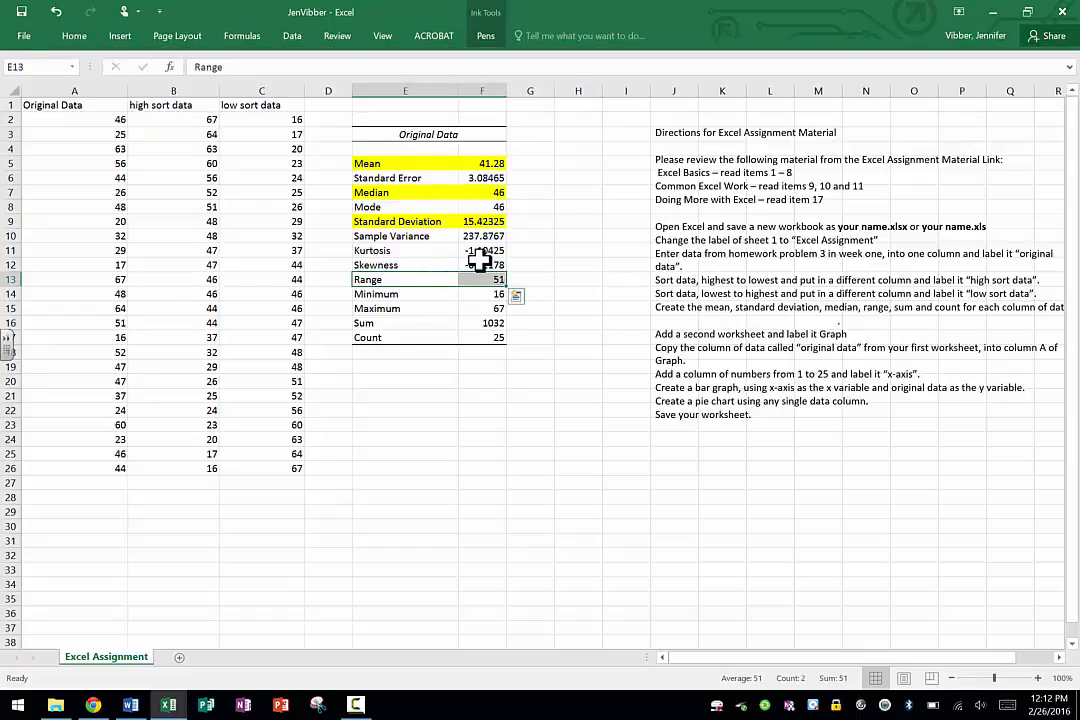
pyautogui.click(74, 36)
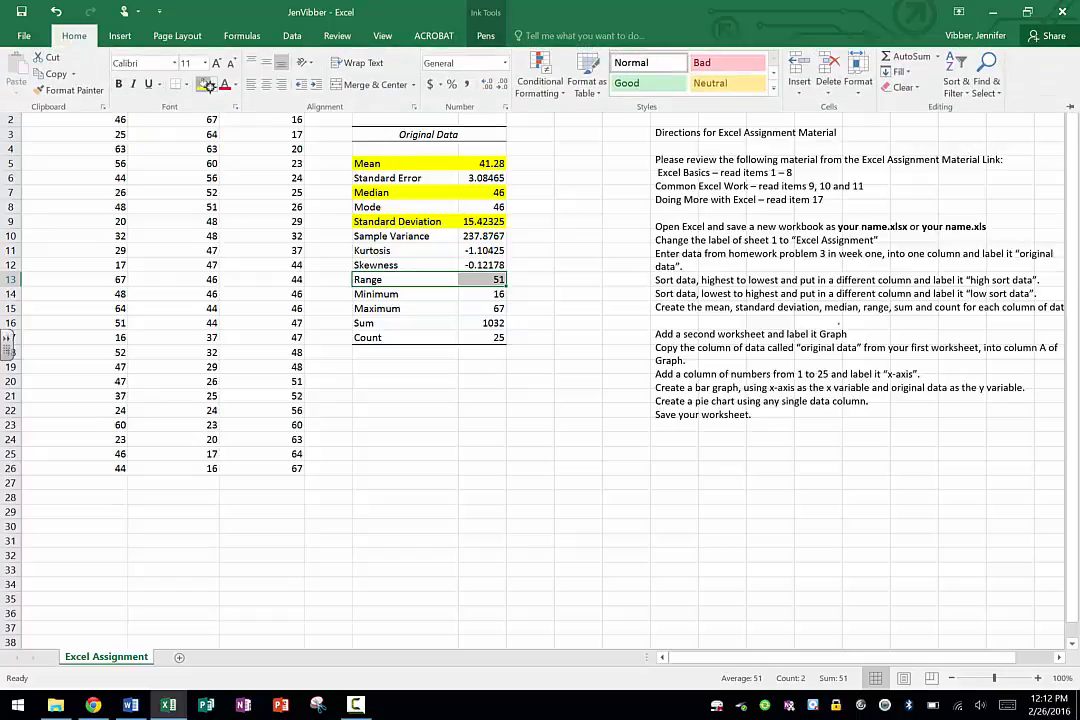
pyautogui.click(203, 84)
# Highlight the Sum and Count rows at the end of the statistics table in yellow.
pyautogui.click(431, 335)
pyautogui.moveTo(431, 335); pyautogui.dragTo(490, 318)
pyautogui.click(74, 36)
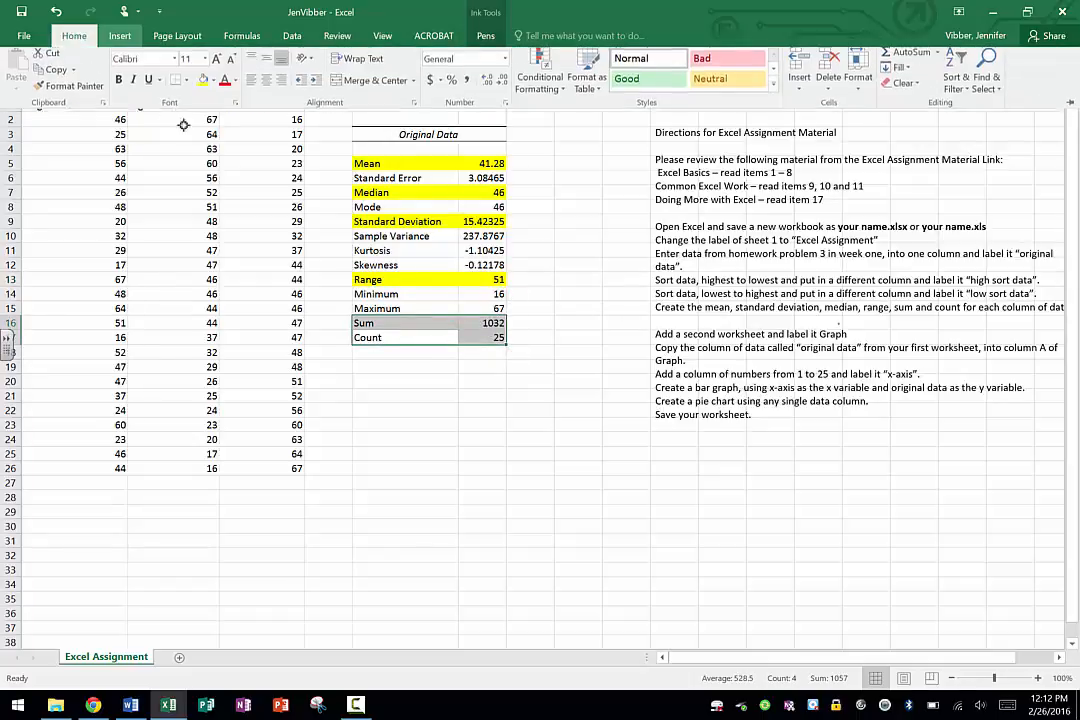
pyautogui.click(174, 72)
pyautogui.click(563, 512)
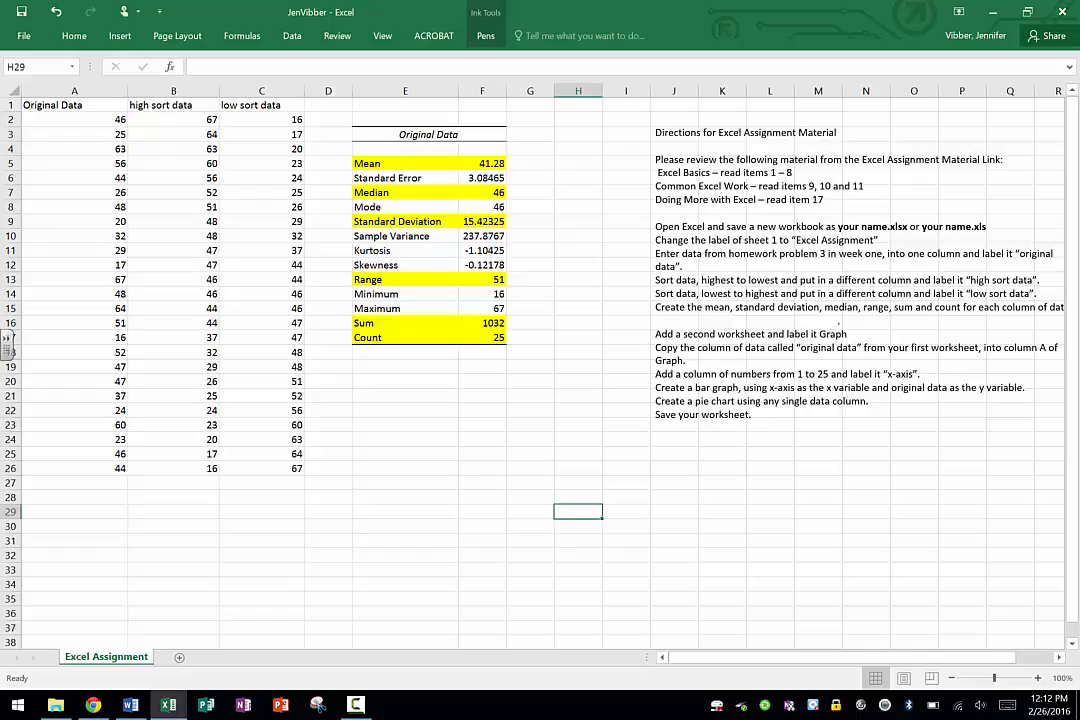
# Add a second worksheet and rename it Graph.
pyautogui.click(180, 657)
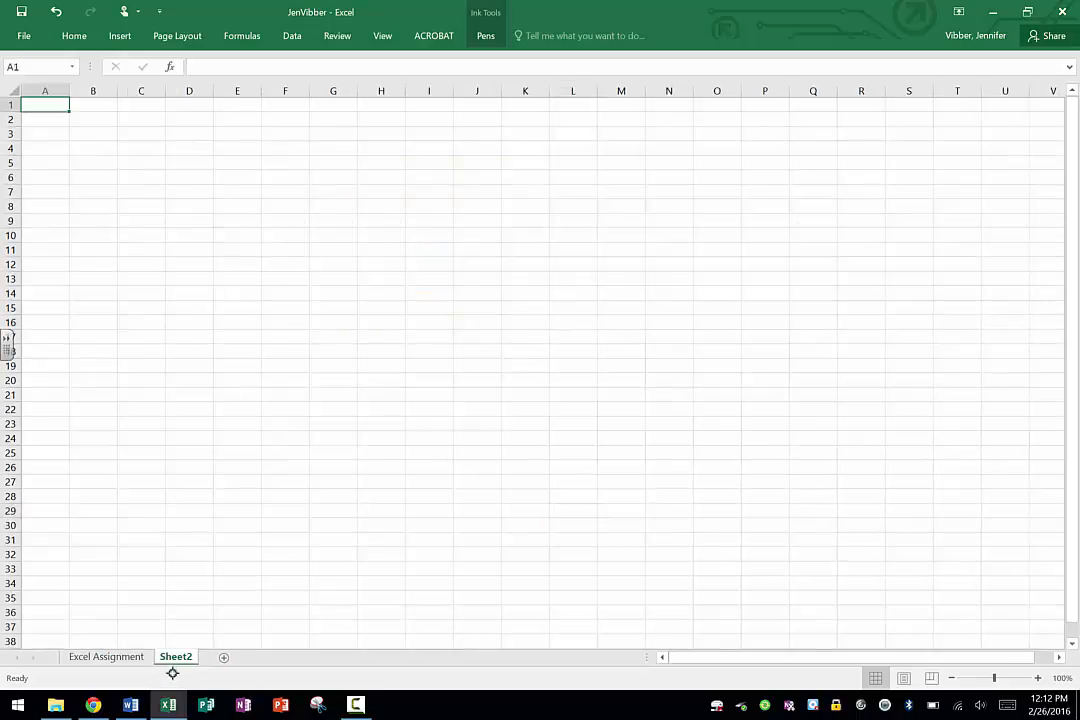
pyautogui.rightClick(176, 657)
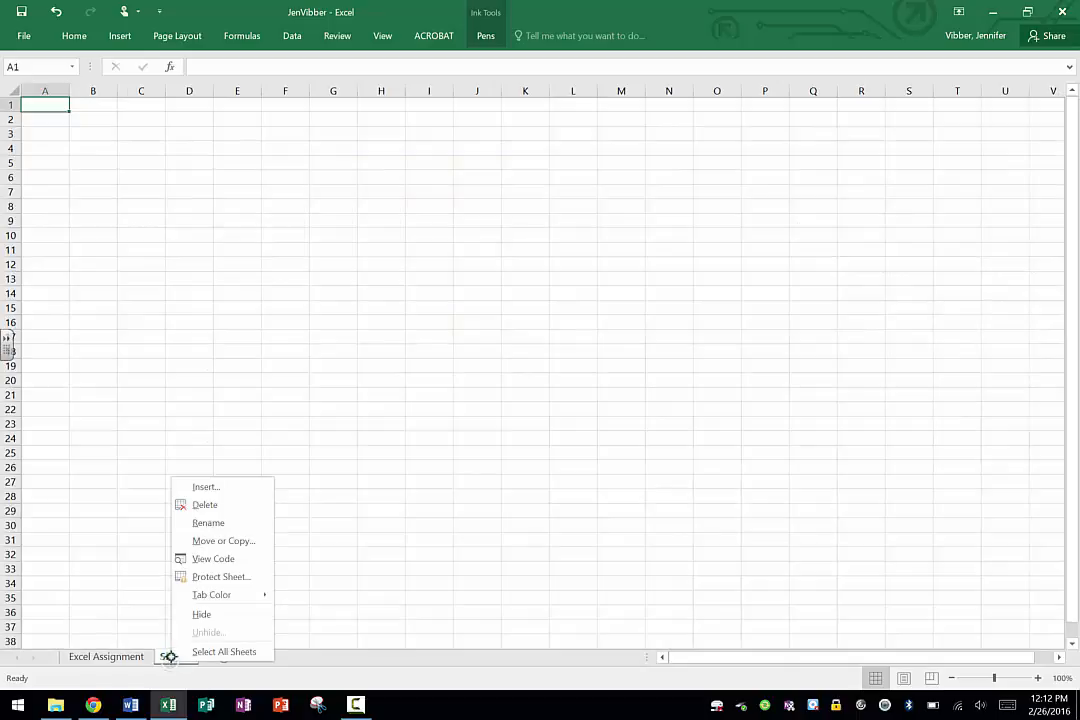
pyautogui.click(208, 522)
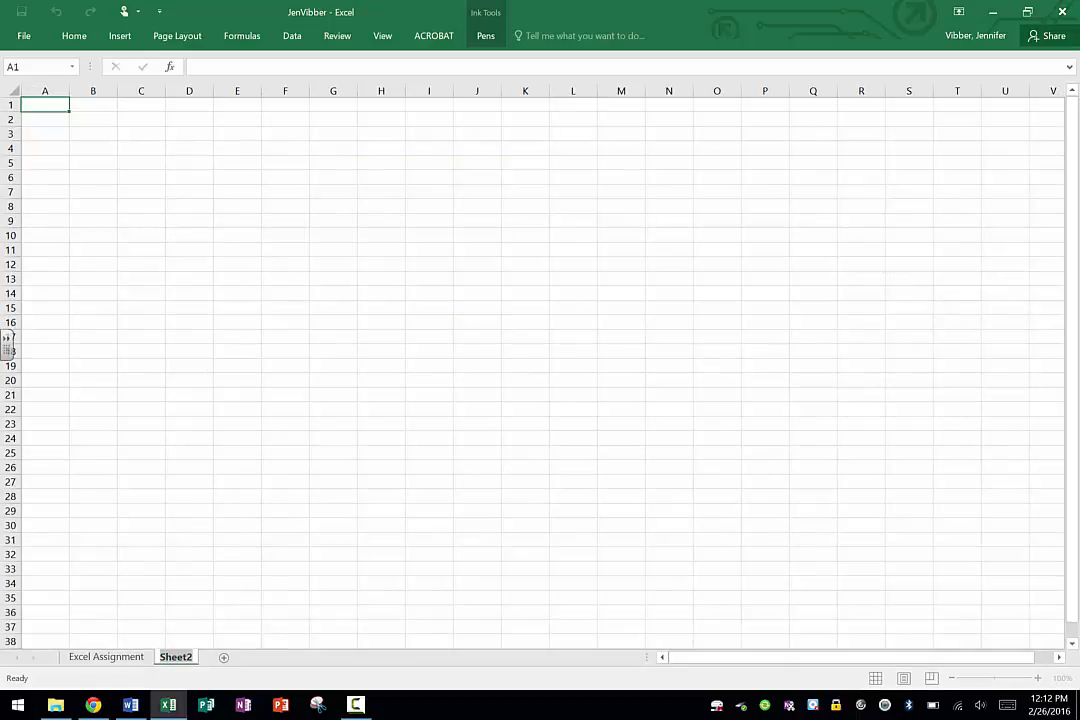
pyautogui.write('Grapg')
pyautogui.press('BackSpace')
pyautogui.write('h')
pyautogui.press('Return')
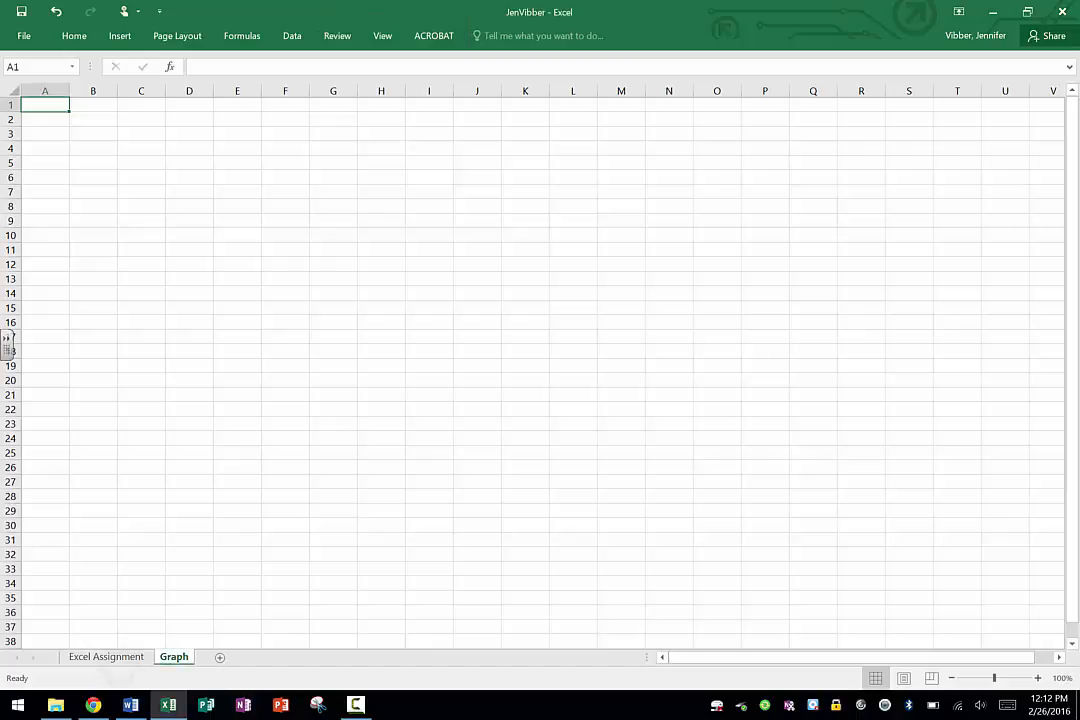
# Copy the Original Data column, A1:A26, from the Excel Assignment sheet and paste it at A1 of the Graph sheet.
pyautogui.click(115, 656)
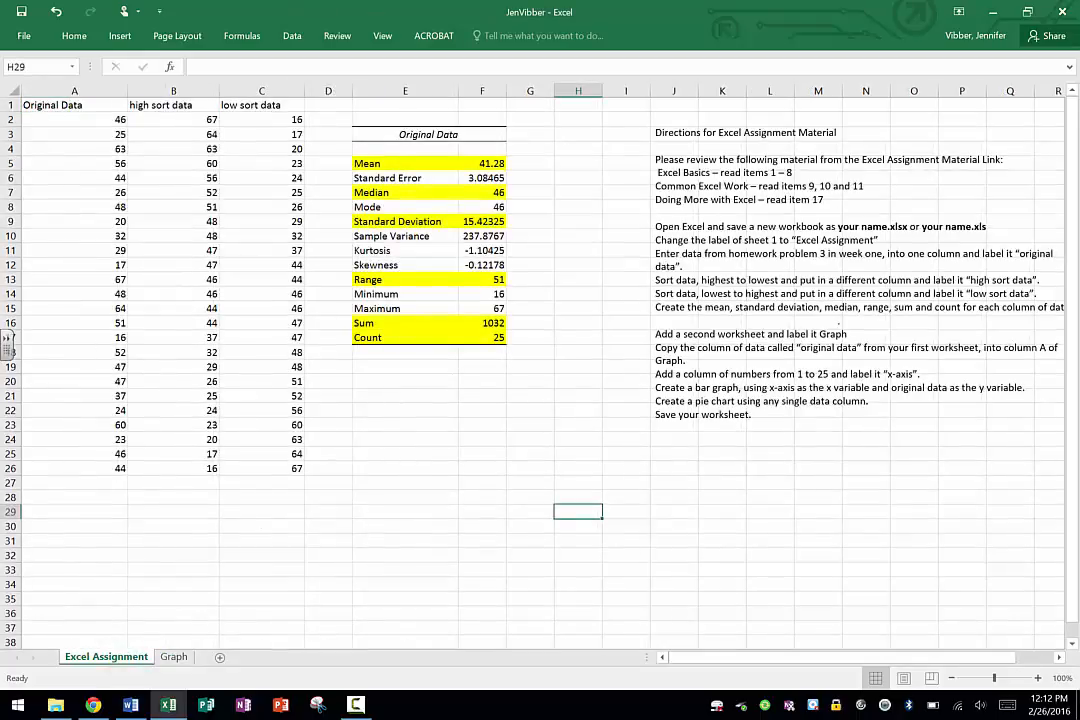
pyautogui.click(92, 101)
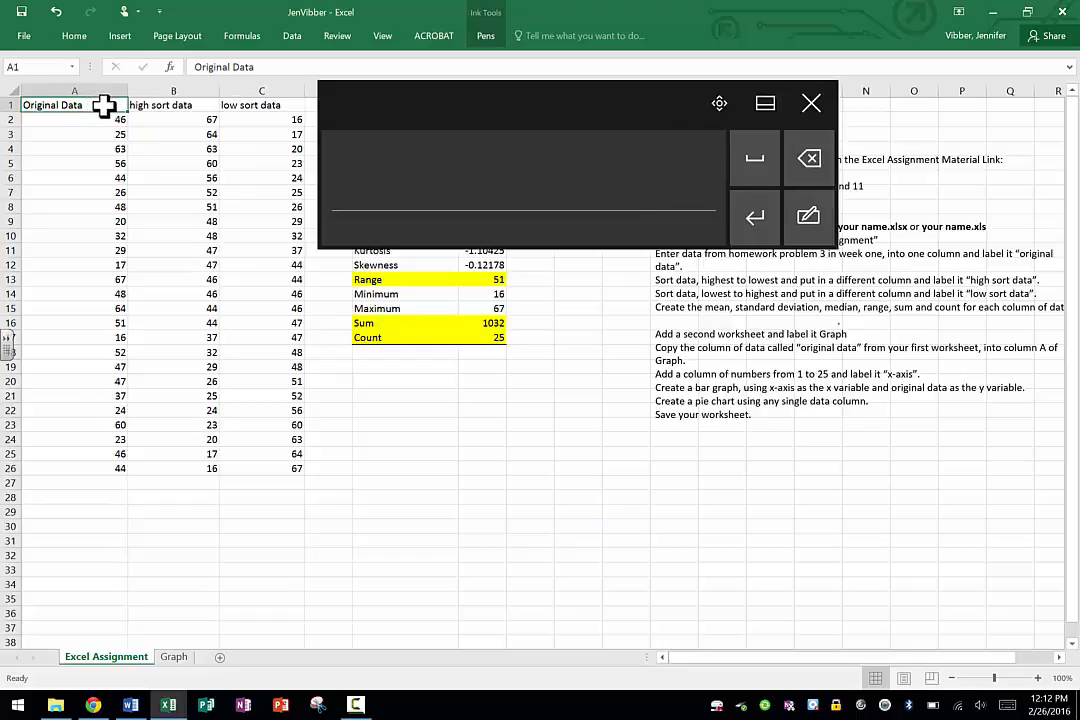
pyautogui.moveTo(104, 106); pyautogui.dragTo(96, 467)
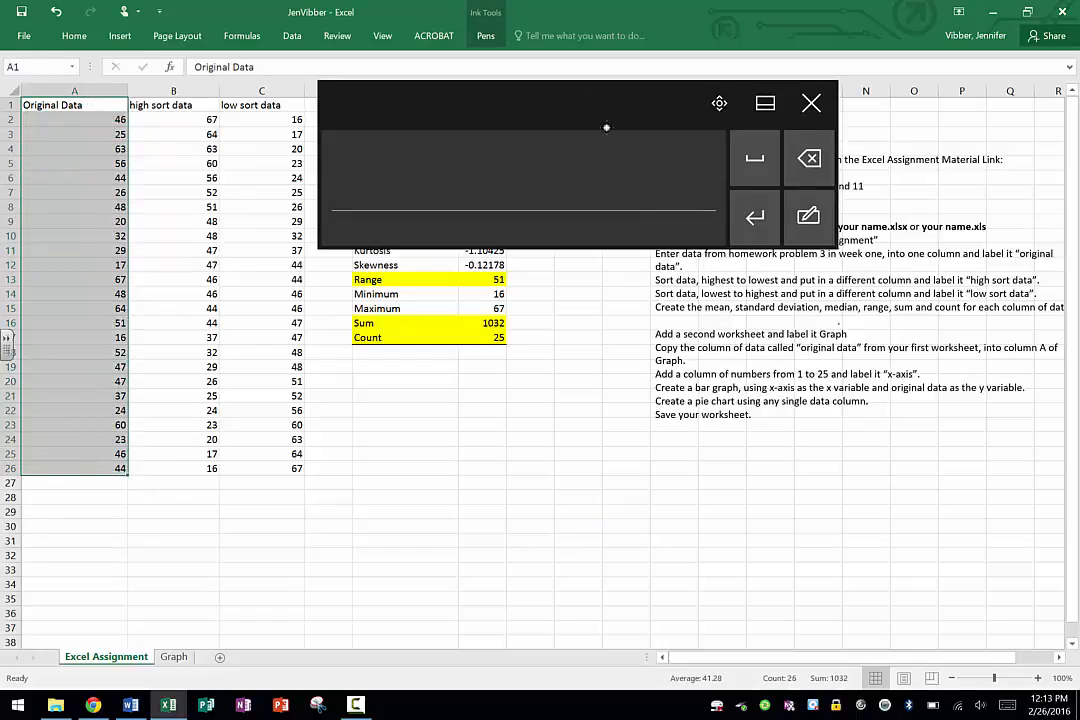
pyautogui.rightClick(80, 282)
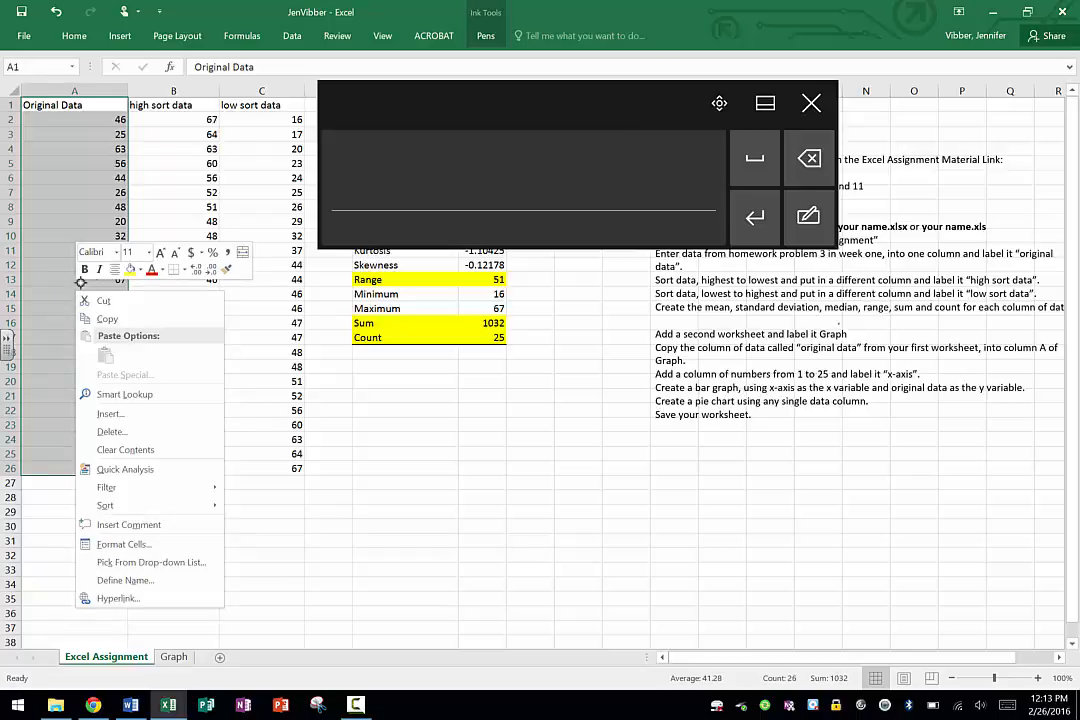
pyautogui.click(106, 318)
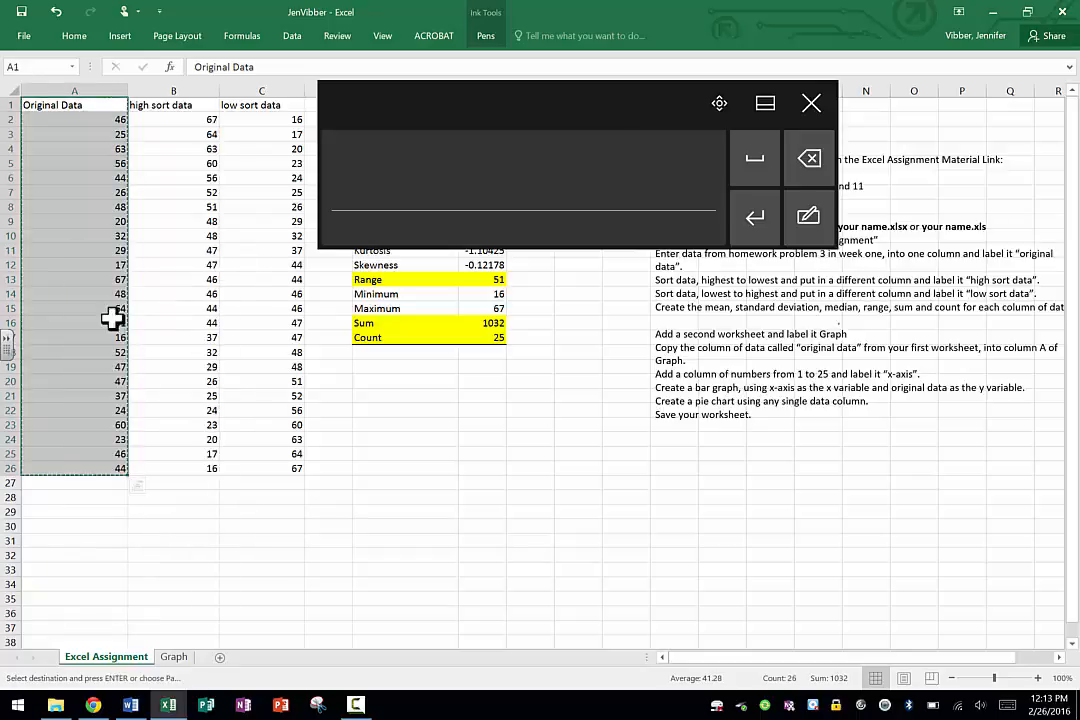
pyautogui.click(173, 656)
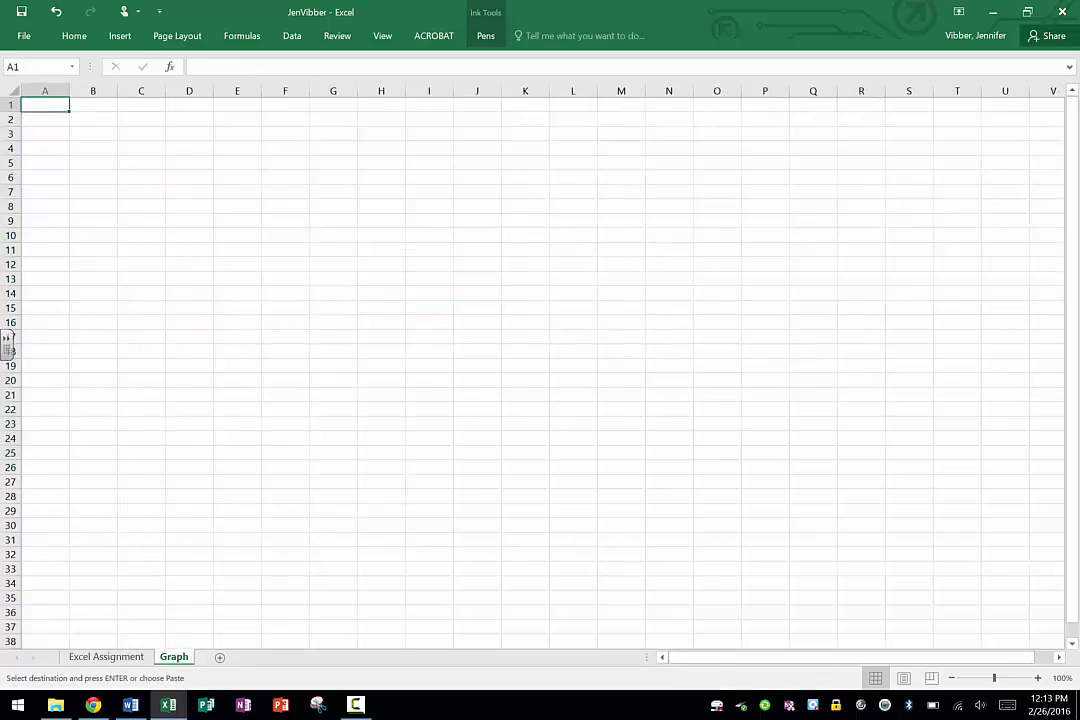
pyautogui.rightClick(50, 102)
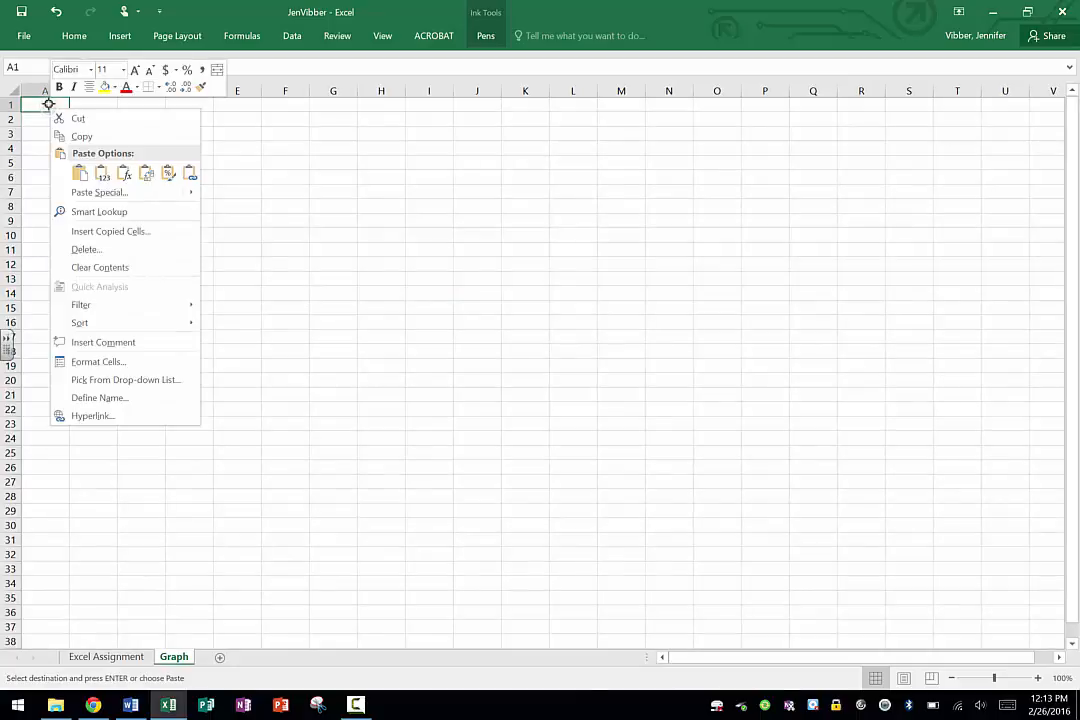
pyautogui.click(80, 172)
pyautogui.click(255, 350)
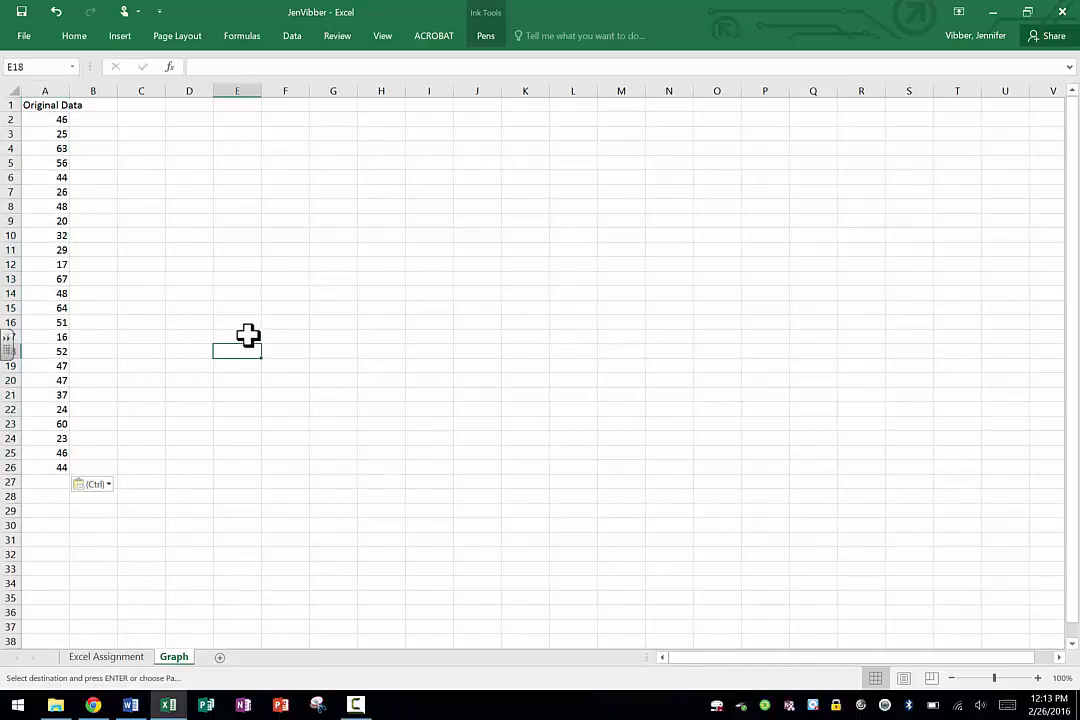
# Check the directions on the Excel Assignment sheet, and enter the heading "x-axis" in cell B1 of the Graph sheet.
pyautogui.click(106, 656)
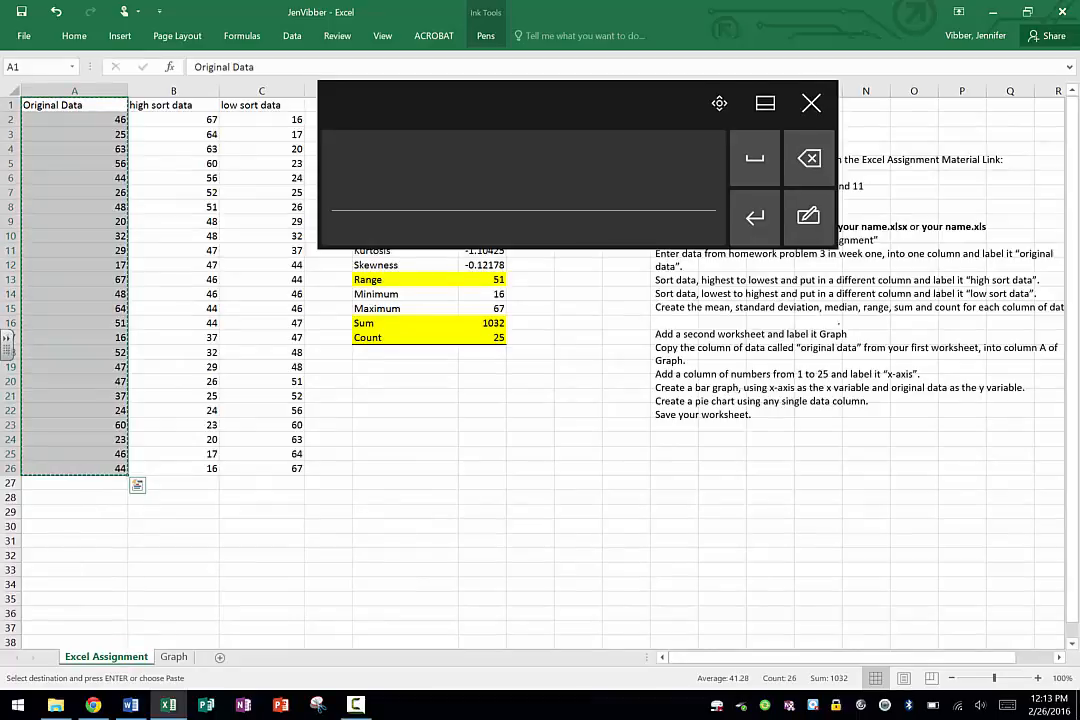
pyautogui.click(811, 103)
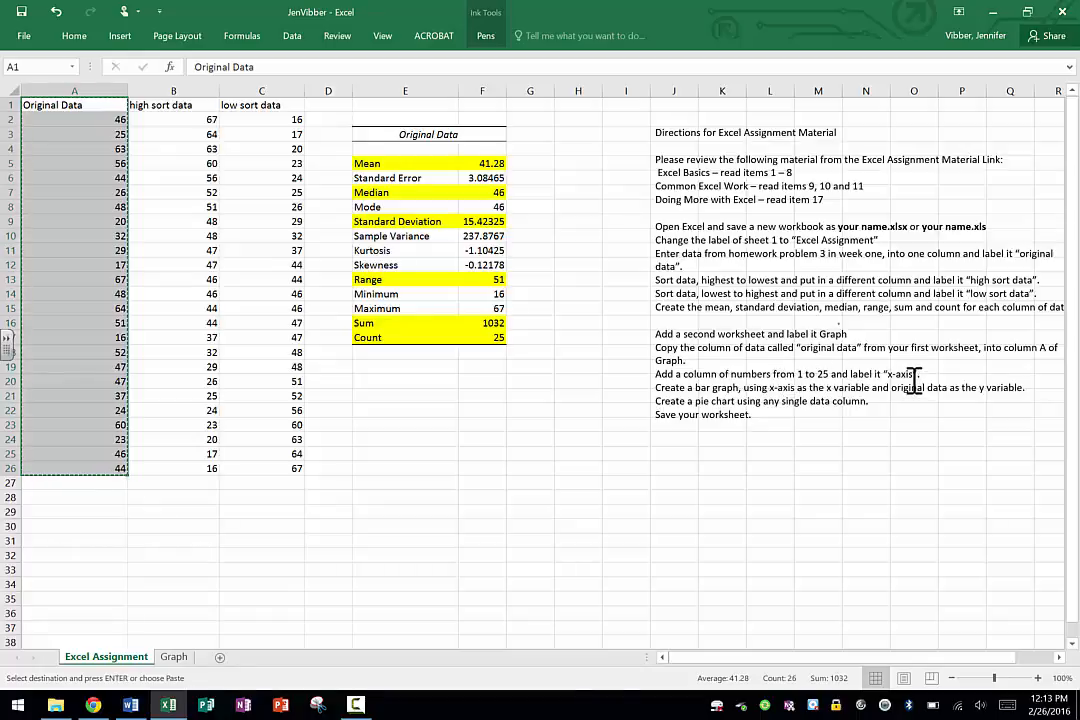
pyautogui.click(170, 656)
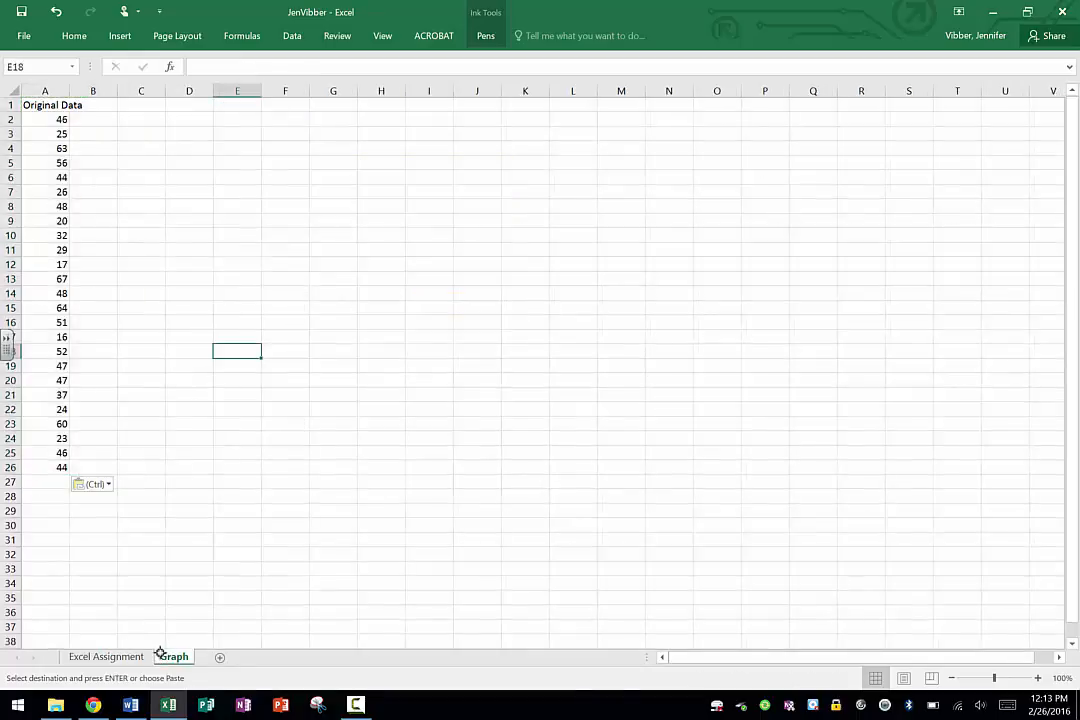
pyautogui.click(92, 102)
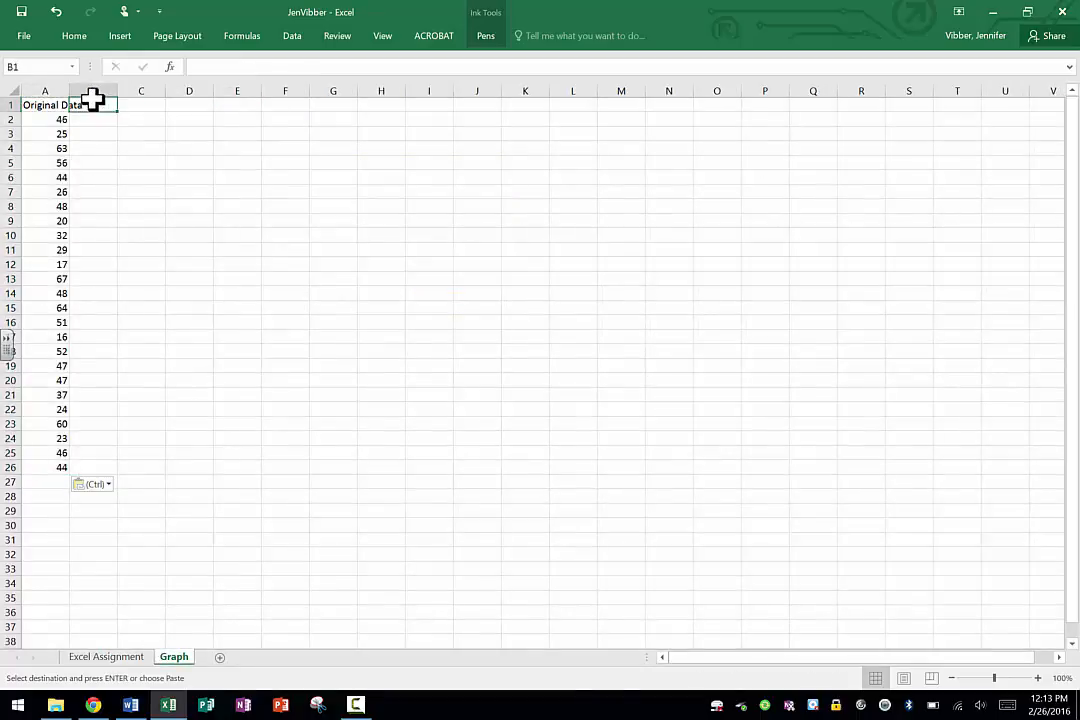
pyautogui.write('x-ax')
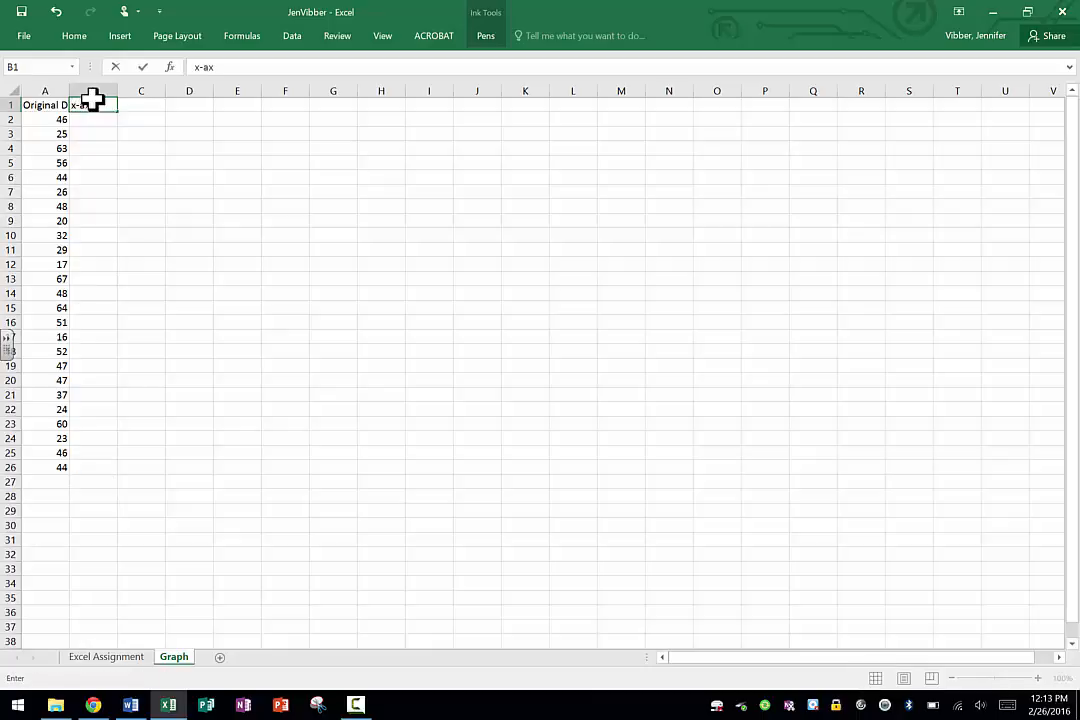
pyautogui.write('is')
pyautogui.press('Return')
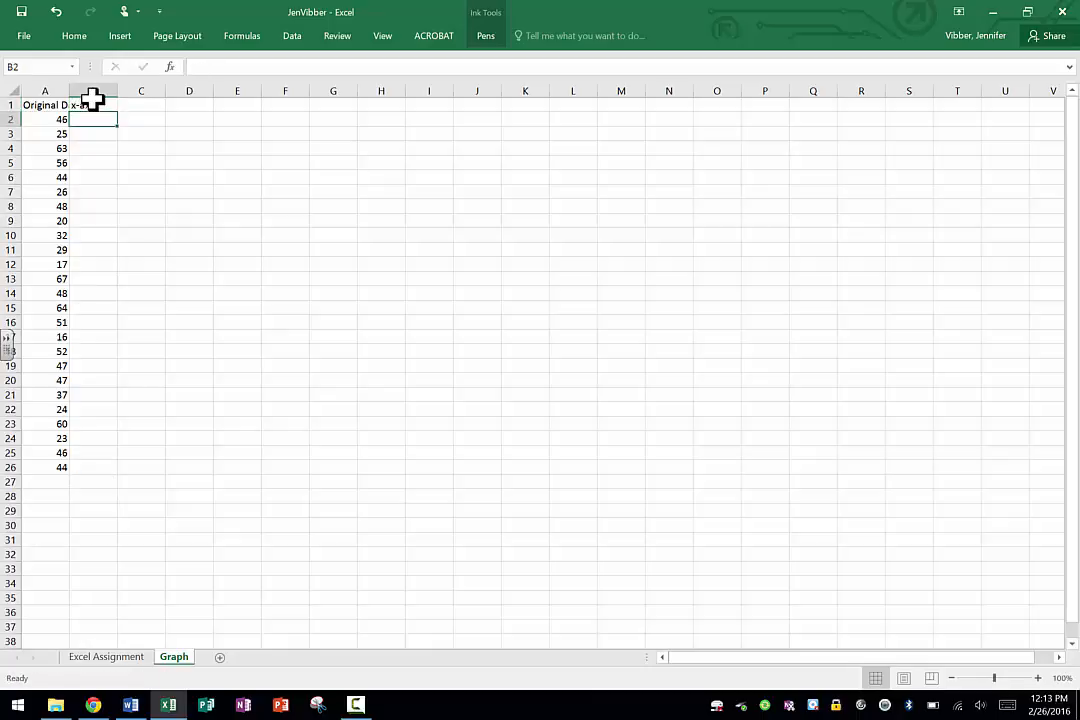
# Enter 1, 2 and 3 below the x-axis heading and extend the series to 25 through cell B26.
pyautogui.write('1')
pyautogui.press('Return')
pyautogui.write('2')
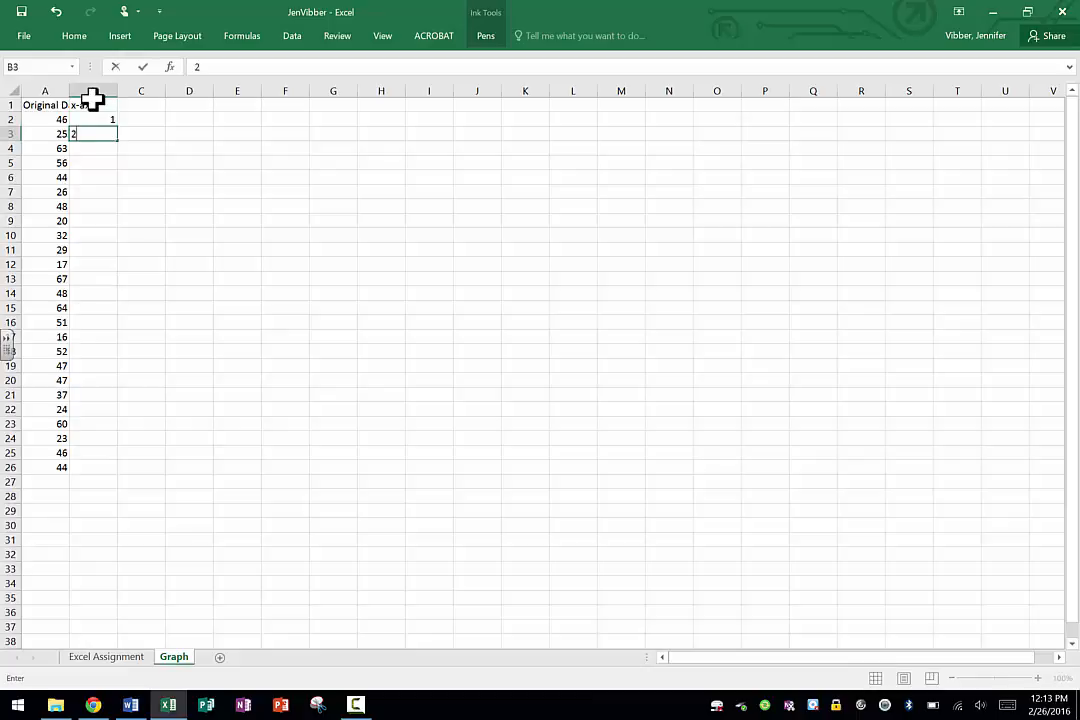
pyautogui.hotkey('ctrl', 'Return')
pyautogui.press('Return')
pyautogui.write('3')
pyautogui.press('Return')
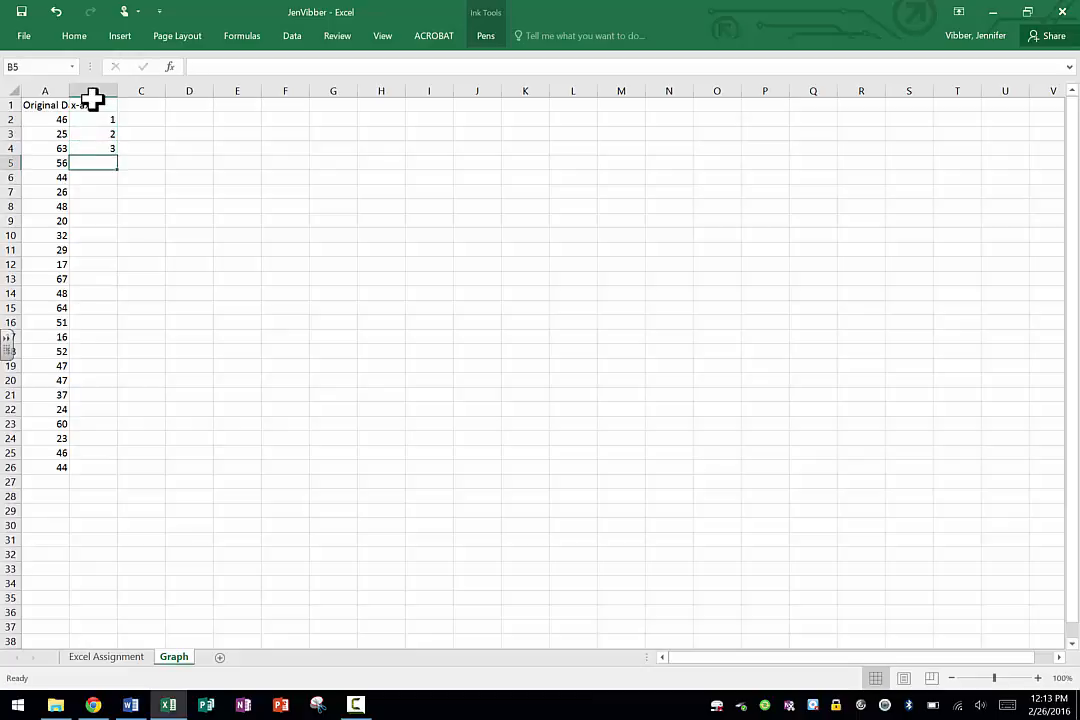
pyautogui.click(92, 104)
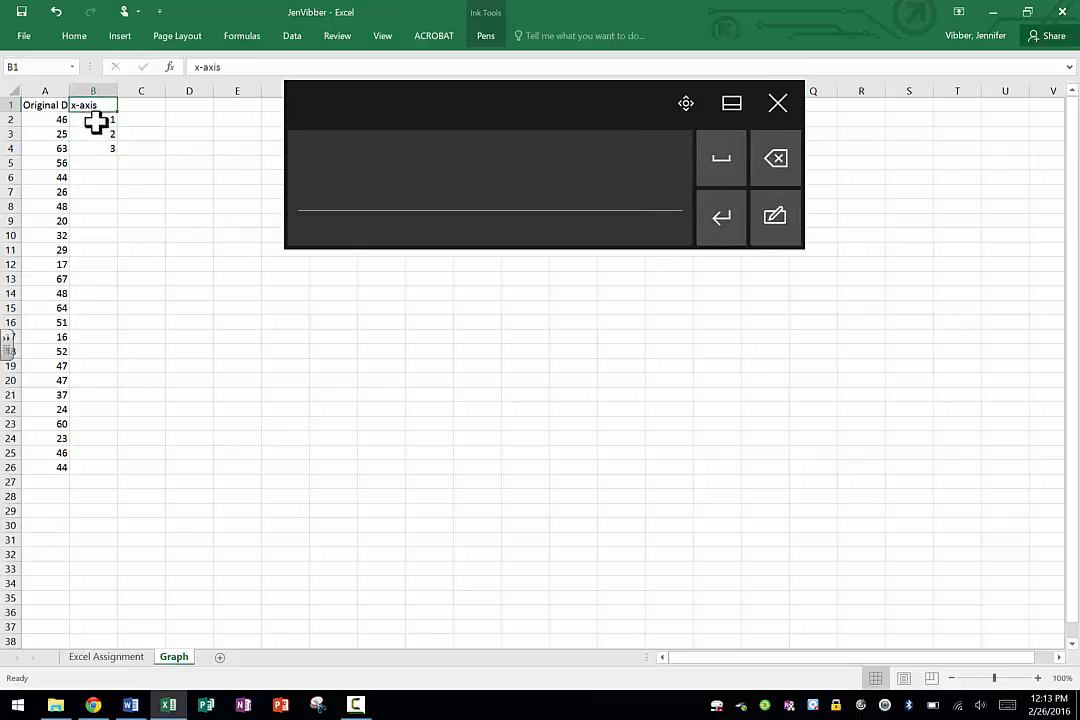
pyautogui.moveTo(103, 120); pyautogui.dragTo(111, 470)
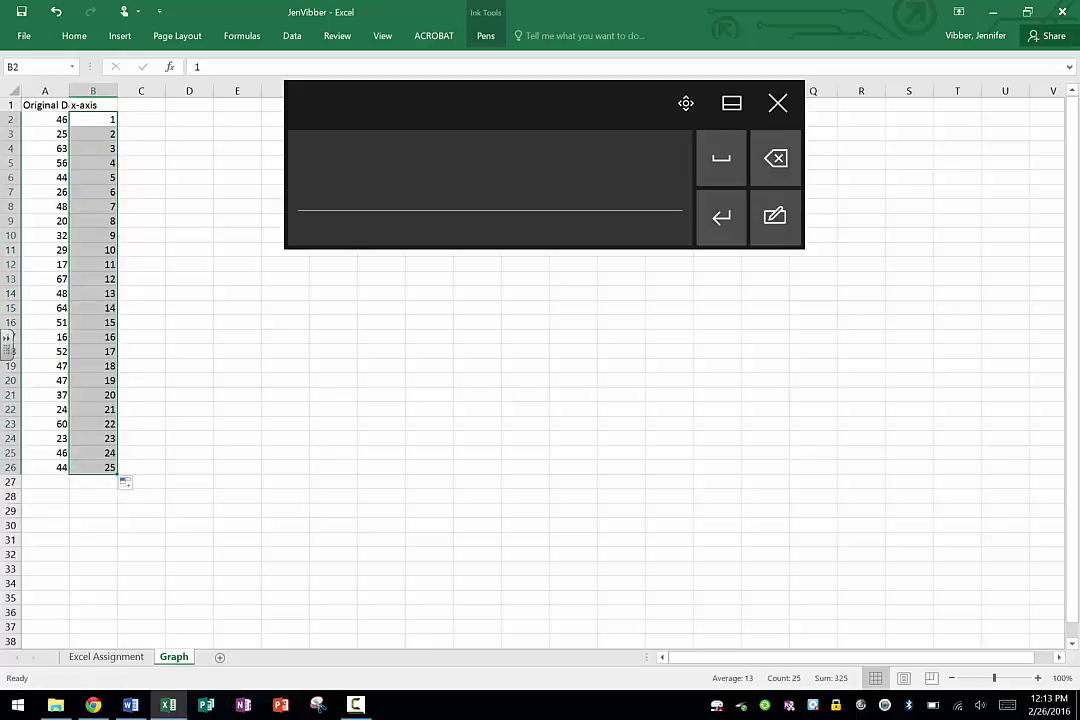
# Widen column A of the Graph sheet so the full Original Data heading fits.
pyautogui.click(778, 103)
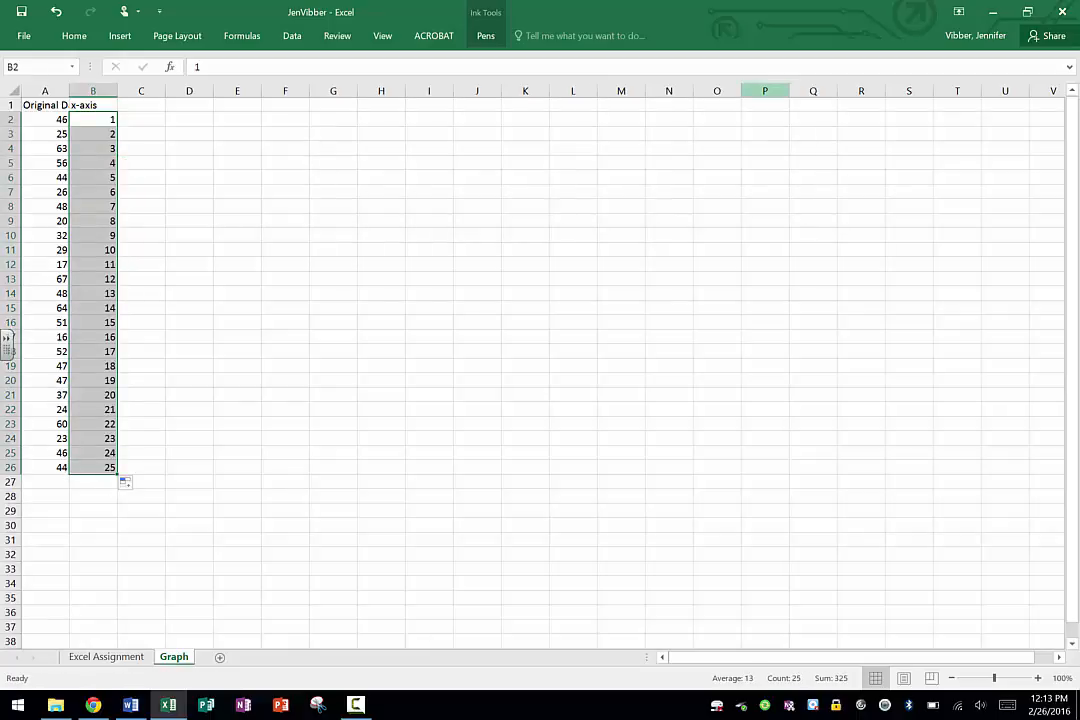
pyautogui.click(189, 395)
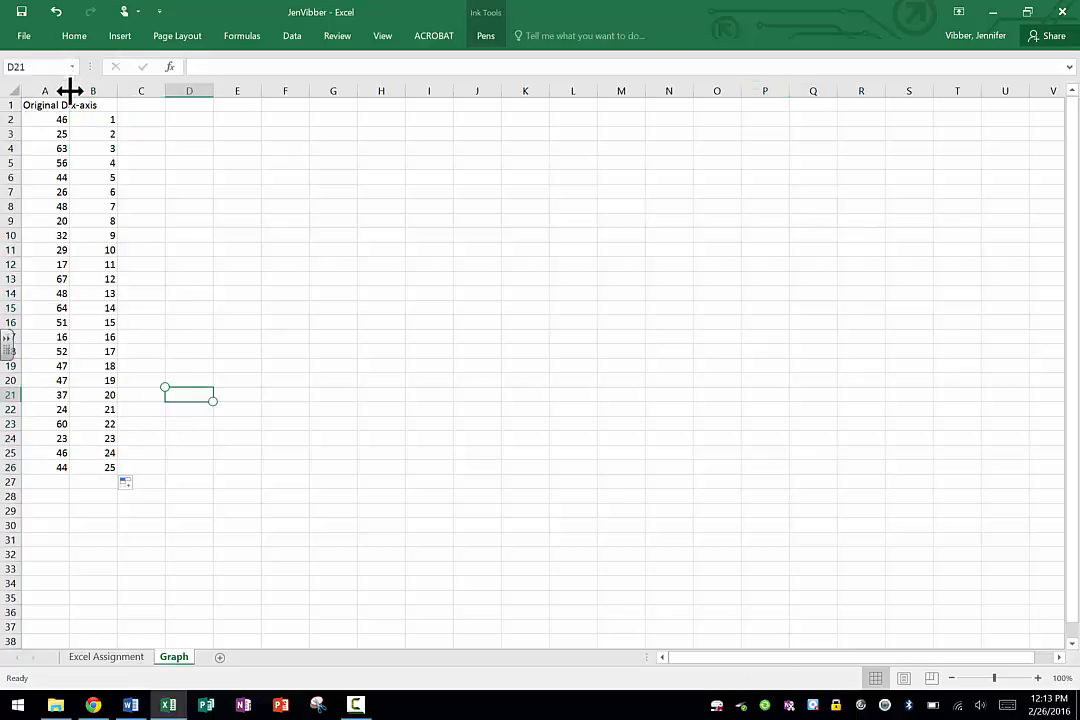
pyautogui.moveTo(70, 91); pyautogui.dragTo(105, 91)
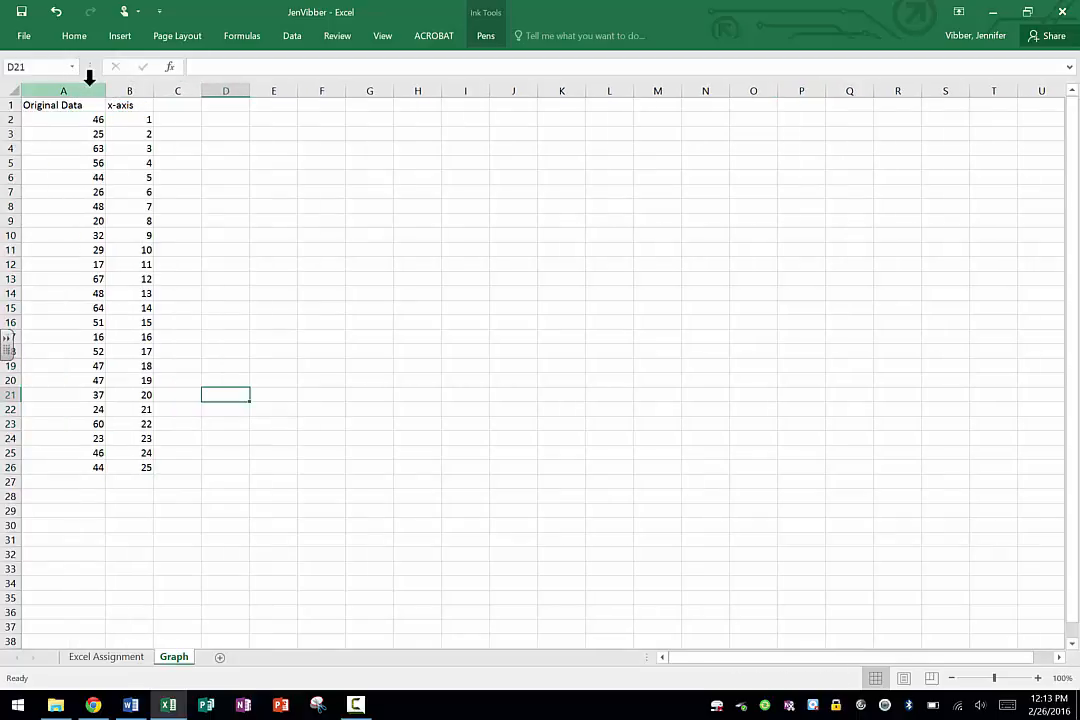
pyautogui.click(106, 656)
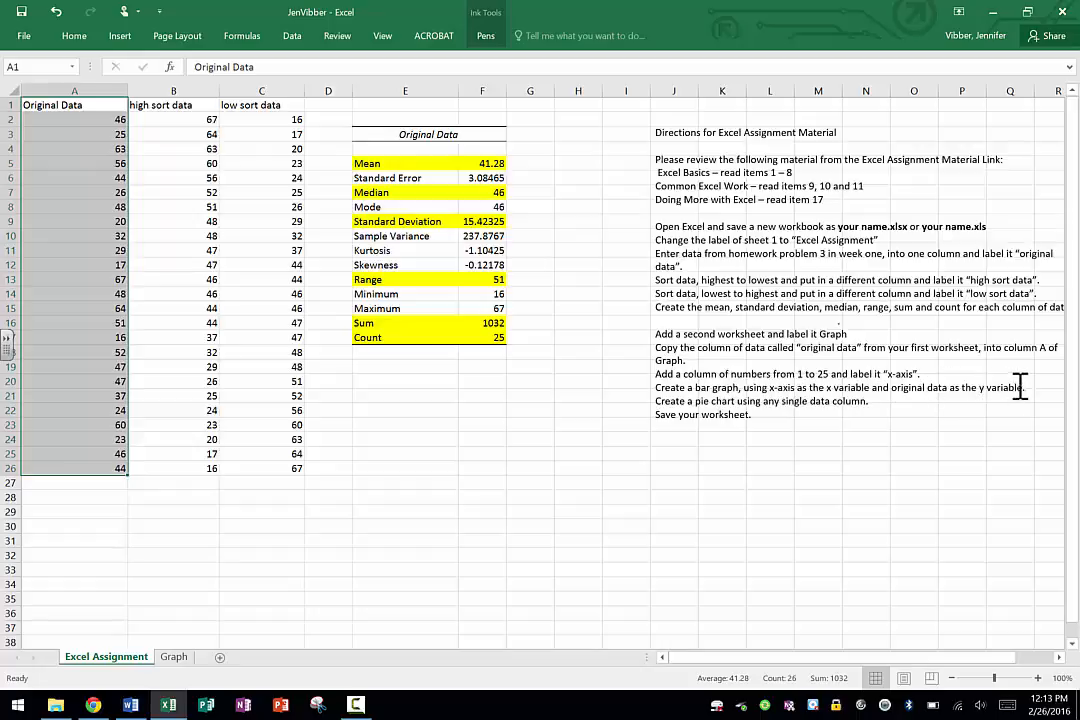
pyautogui.click(172, 656)
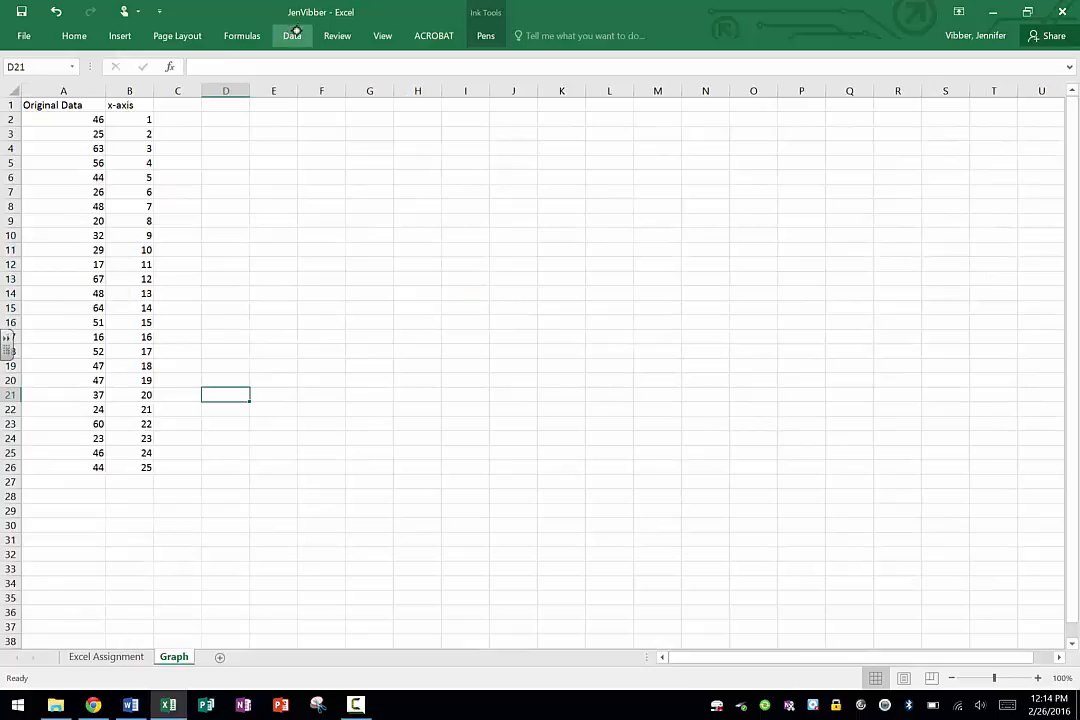
pyautogui.click(119, 36)
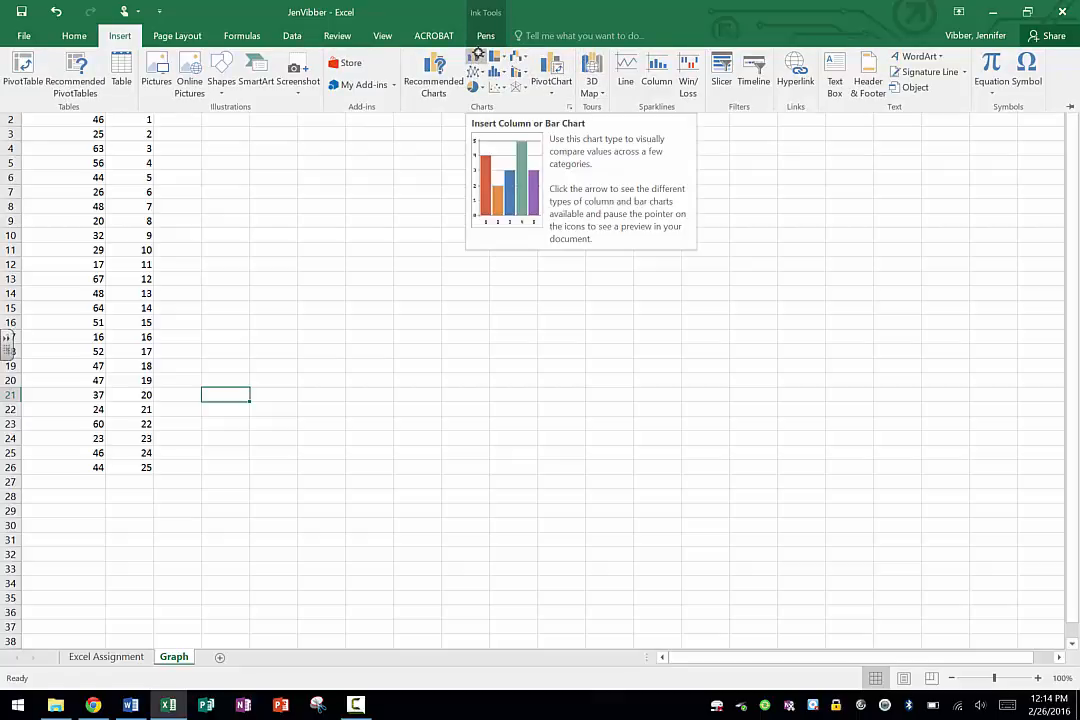
pyautogui.click(474, 57)
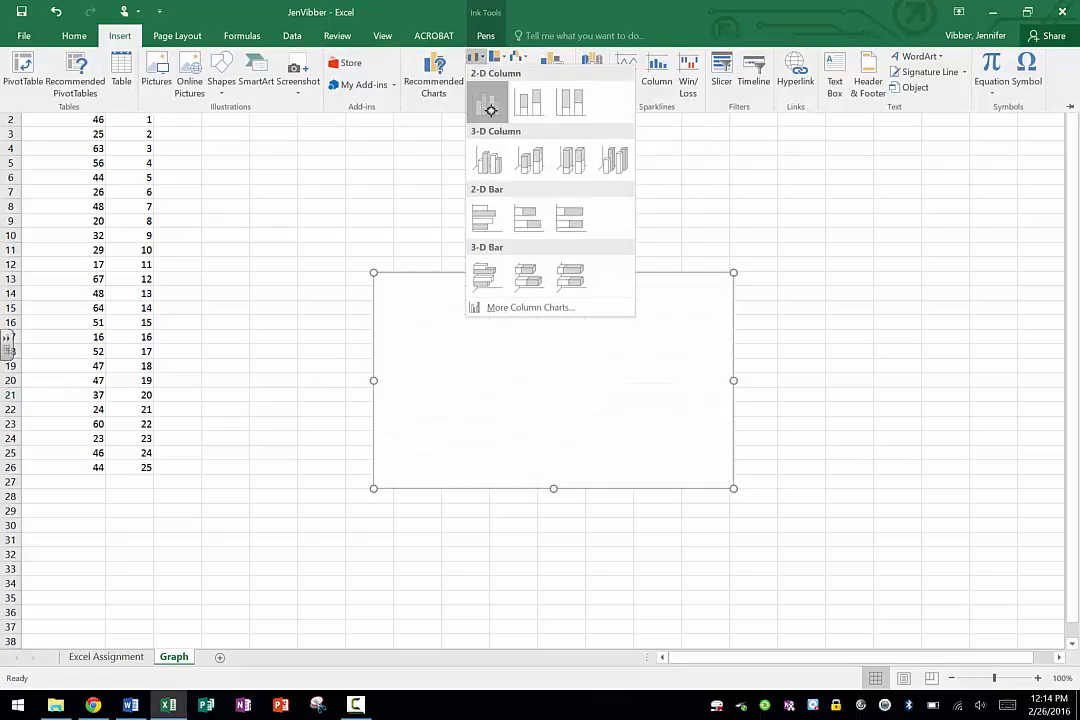
pyautogui.click(481, 104)
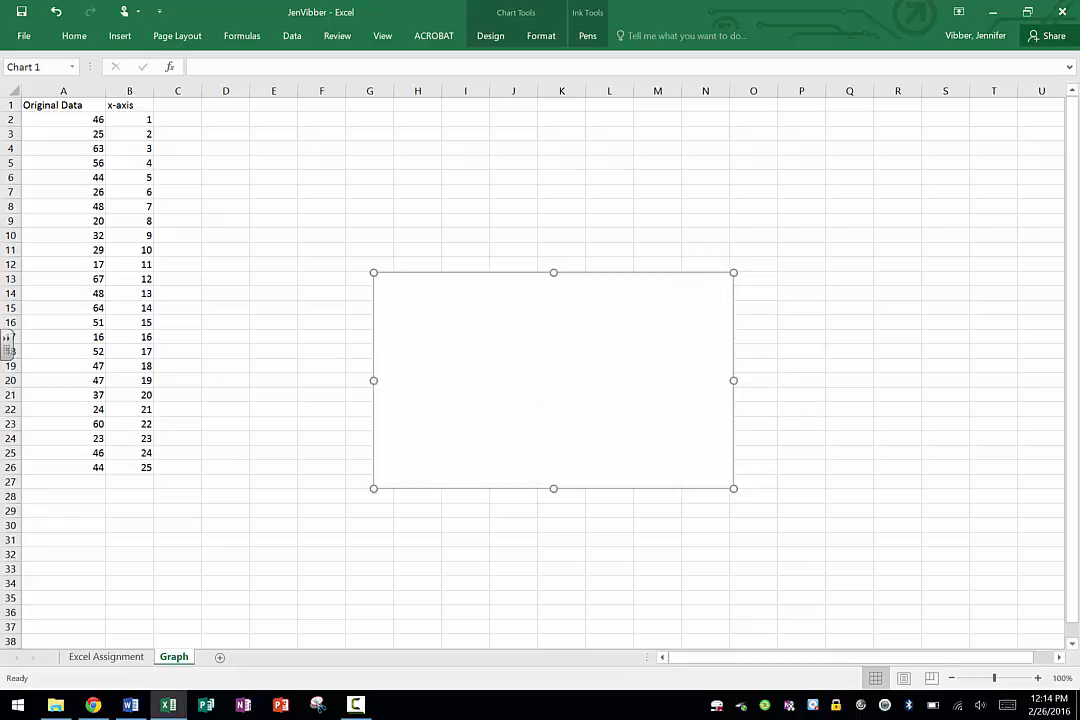
pyautogui.press('Delete')
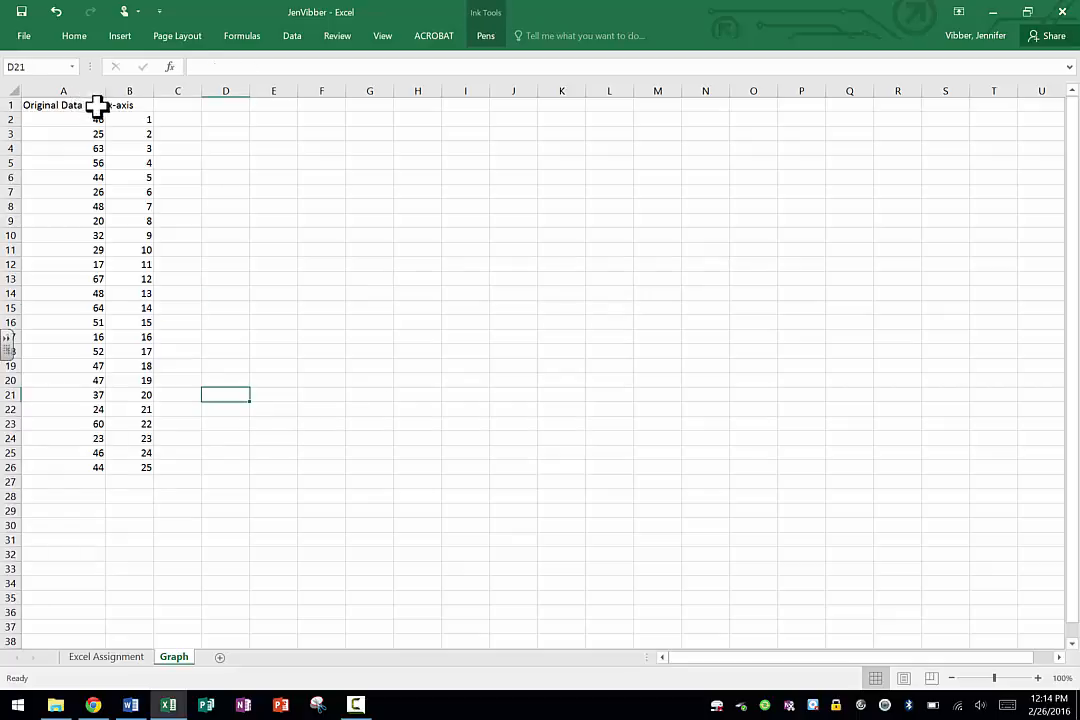
# Insert a 2-D clustered column chart from the Original Data and x-axis columns, A1:B26.
pyautogui.moveTo(96, 104); pyautogui.dragTo(107, 470)
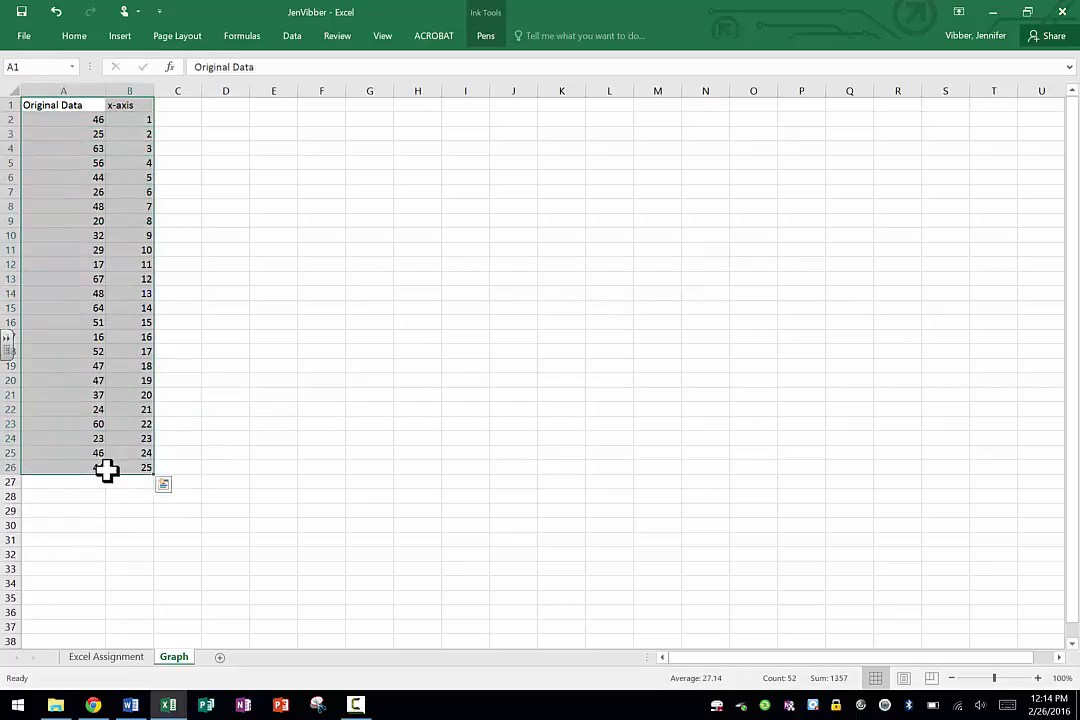
pyautogui.click(292, 36)
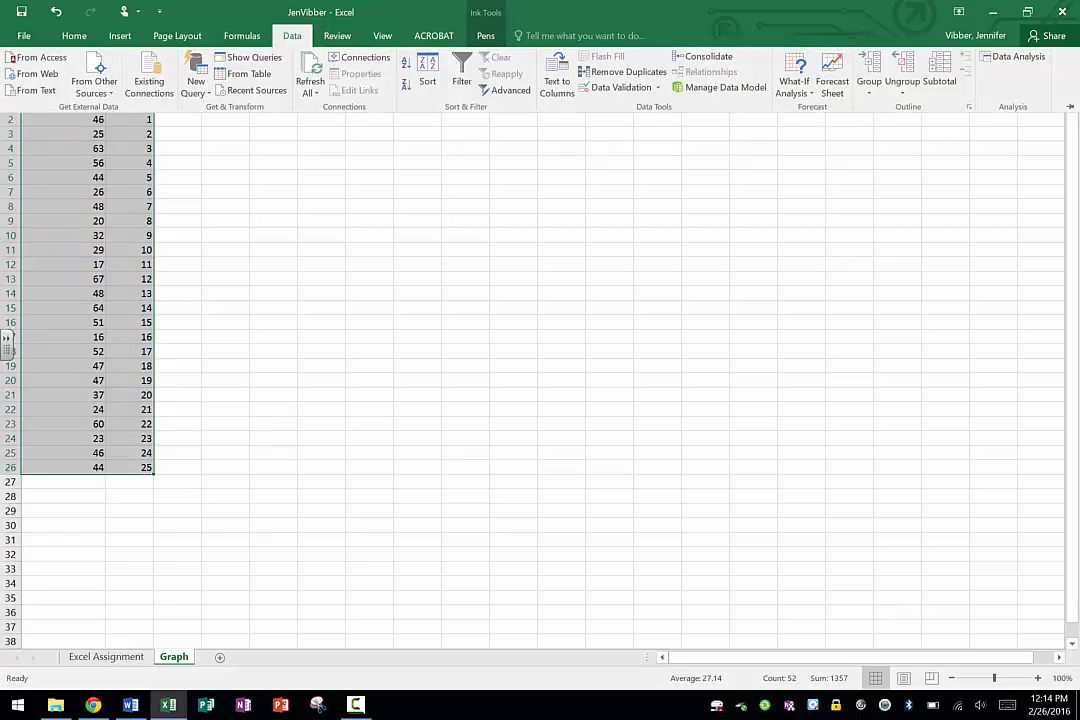
pyautogui.click(118, 36)
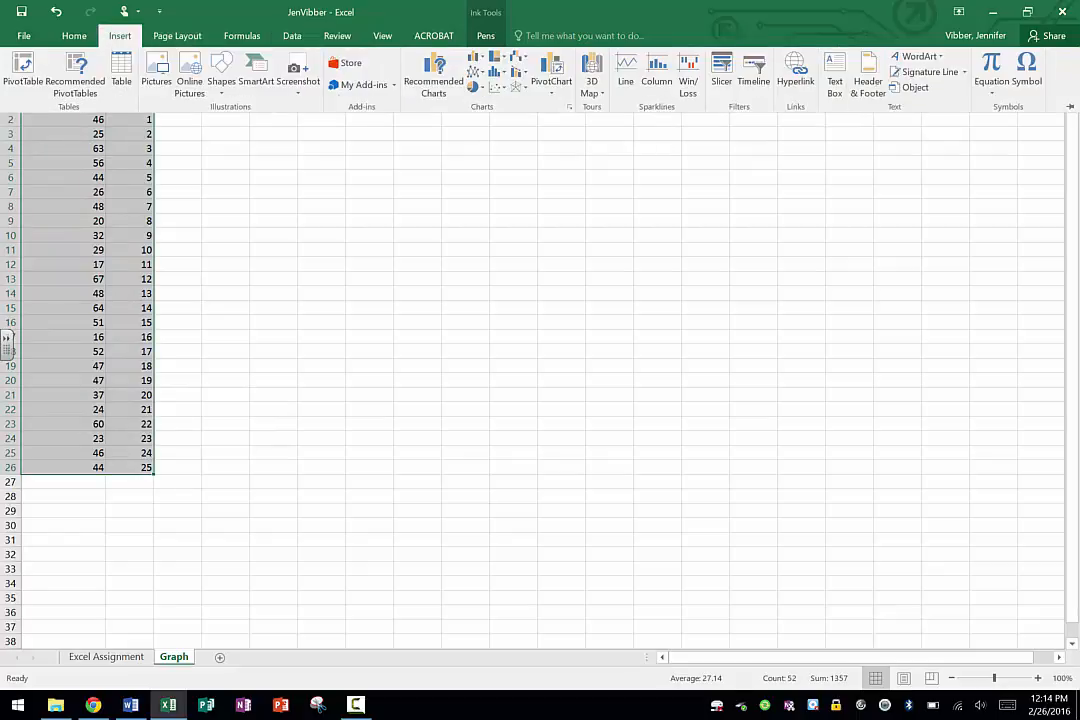
pyautogui.click(477, 57)
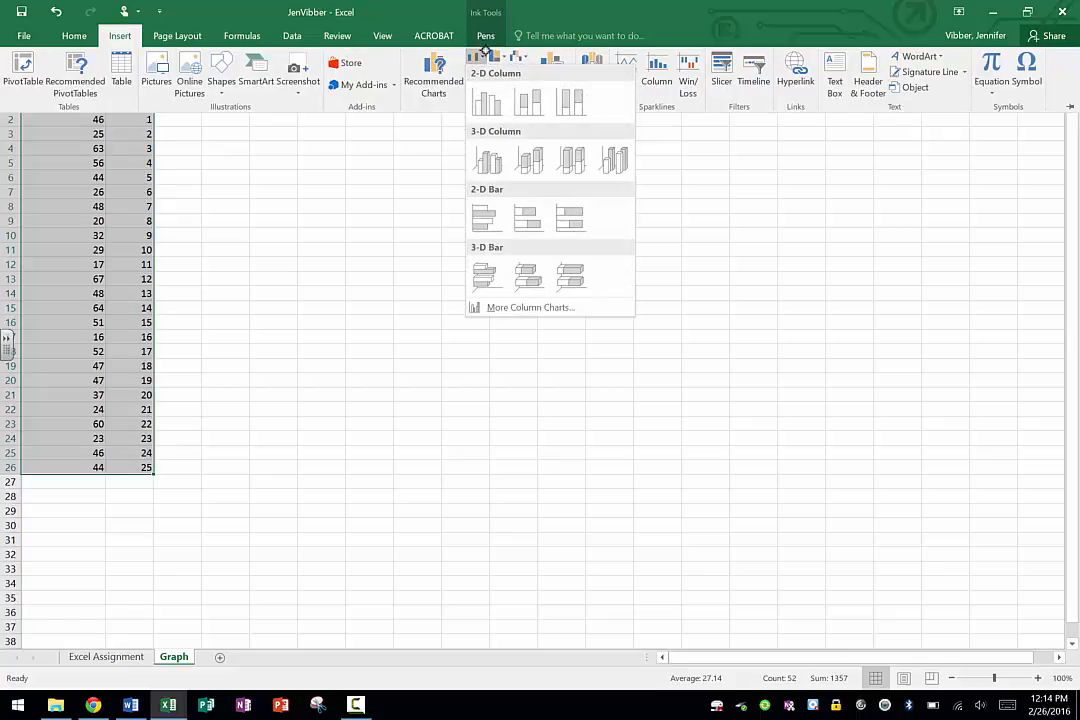
pyautogui.click(489, 104)
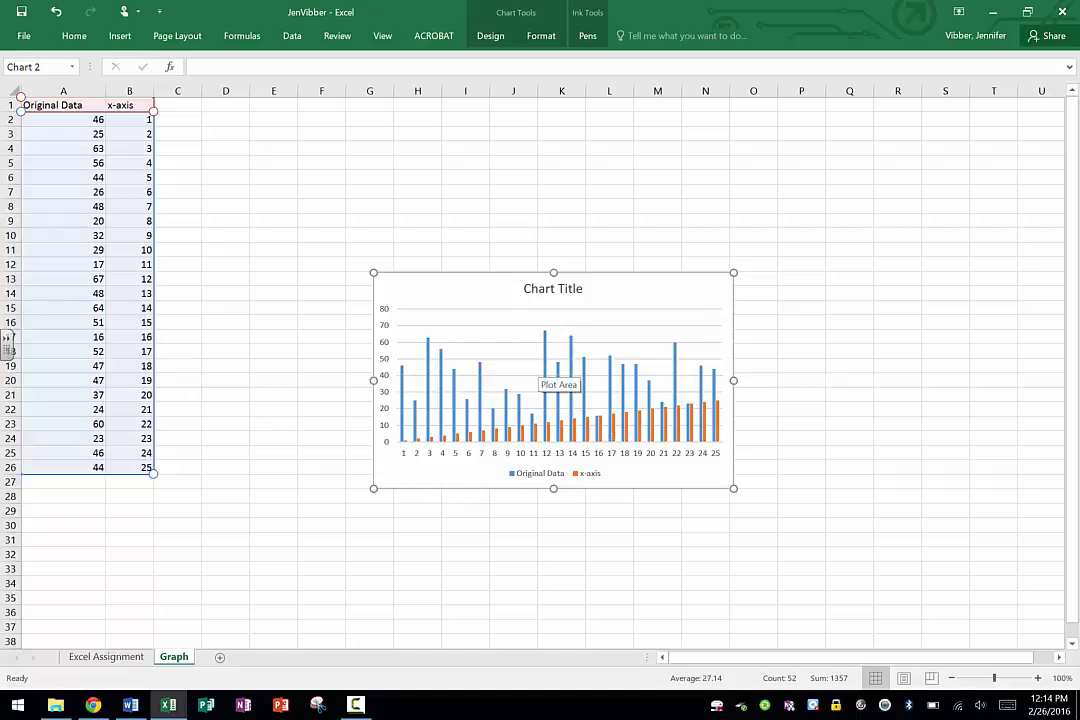
# Delete the x-axis legend entry and the x-axis data series from the column chart, keeping only the Original Data series.
pyautogui.click(596, 474)
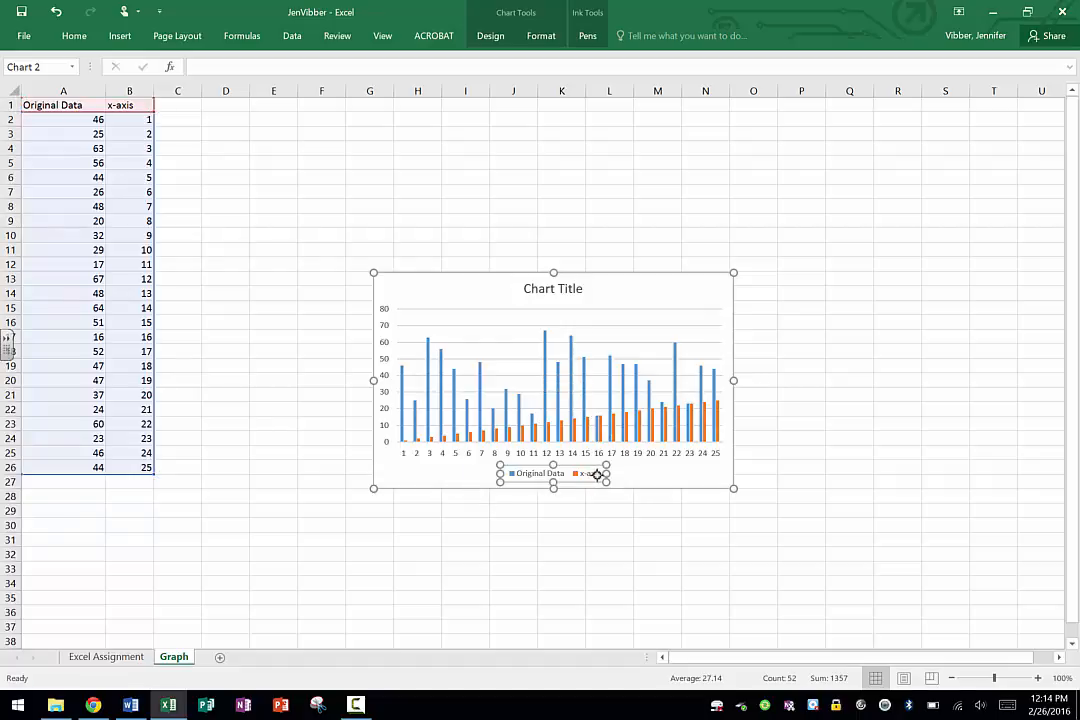
pyautogui.click(590, 474)
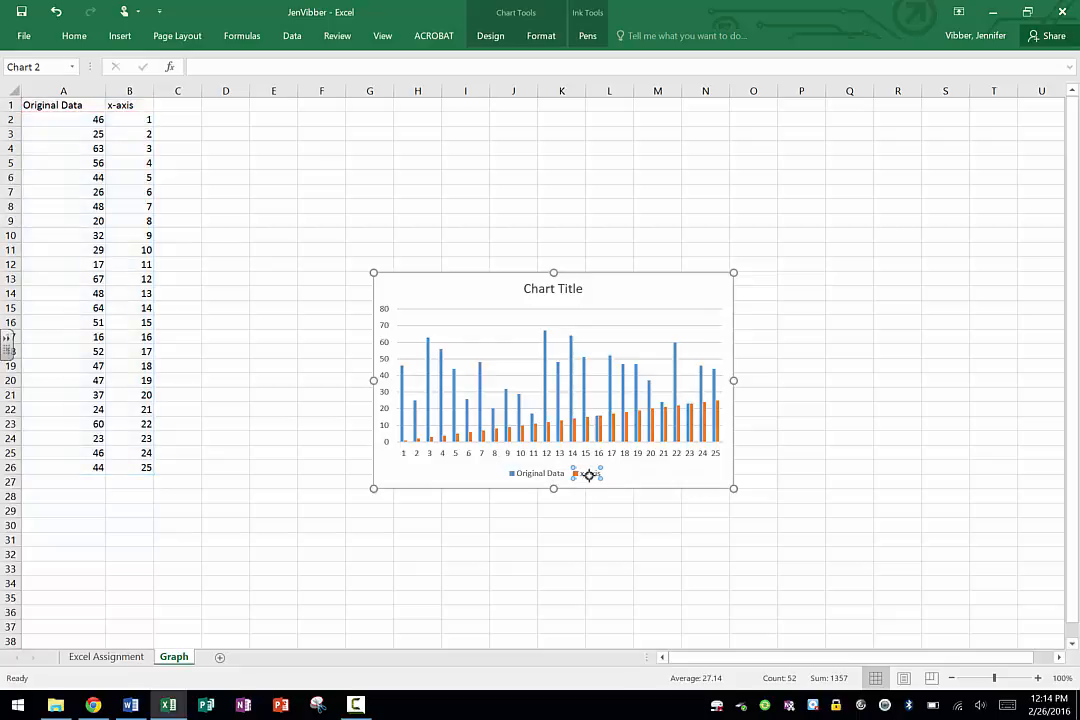
pyautogui.press('Delete')
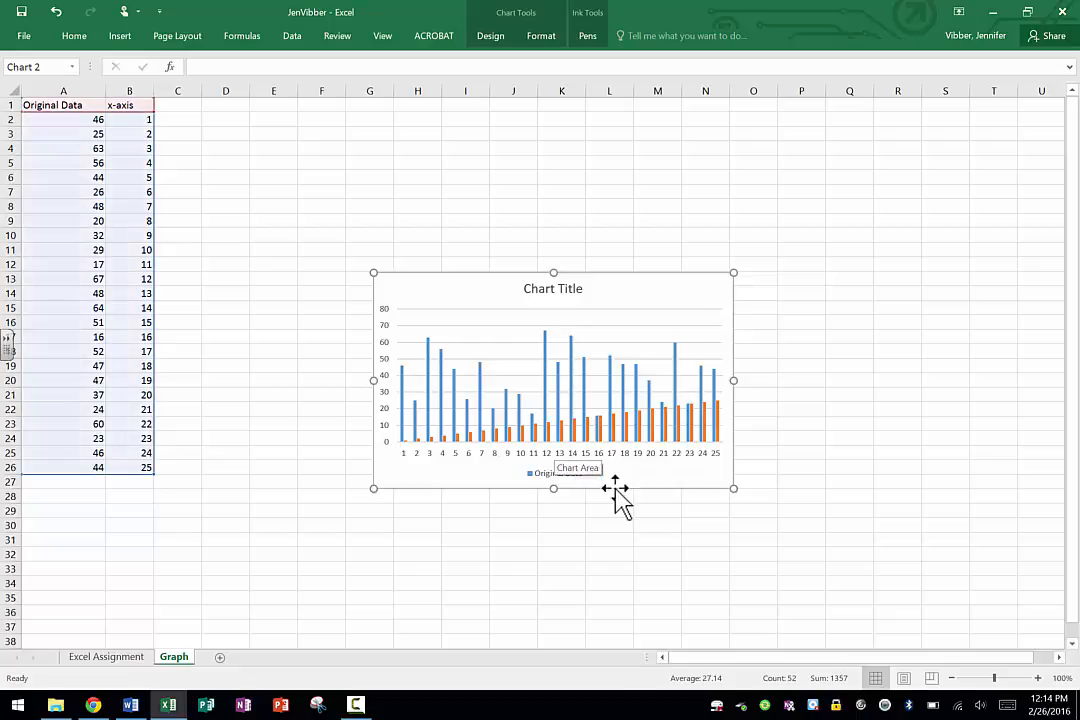
pyautogui.click(616, 496)
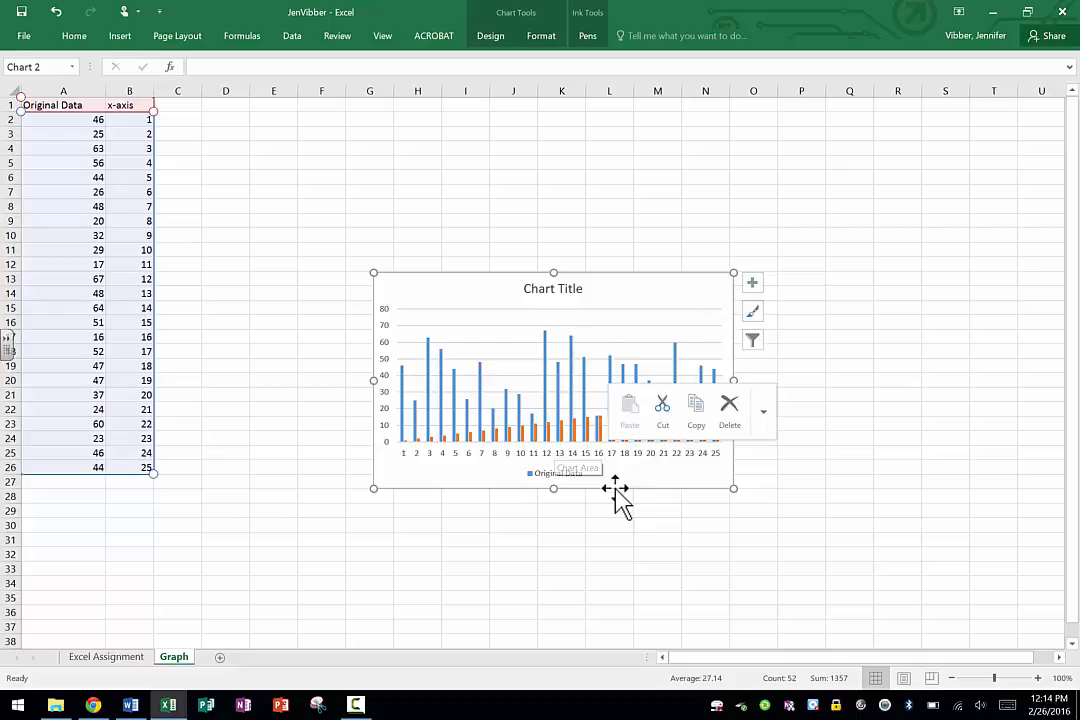
pyautogui.click(580, 428)
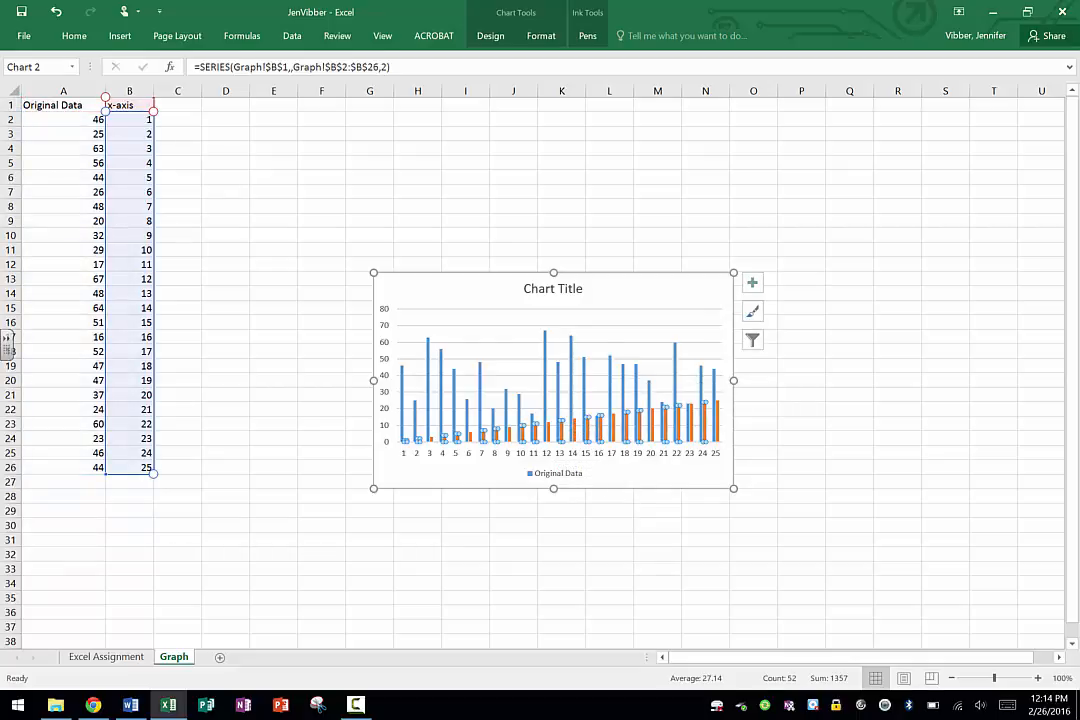
pyautogui.press('Delete')
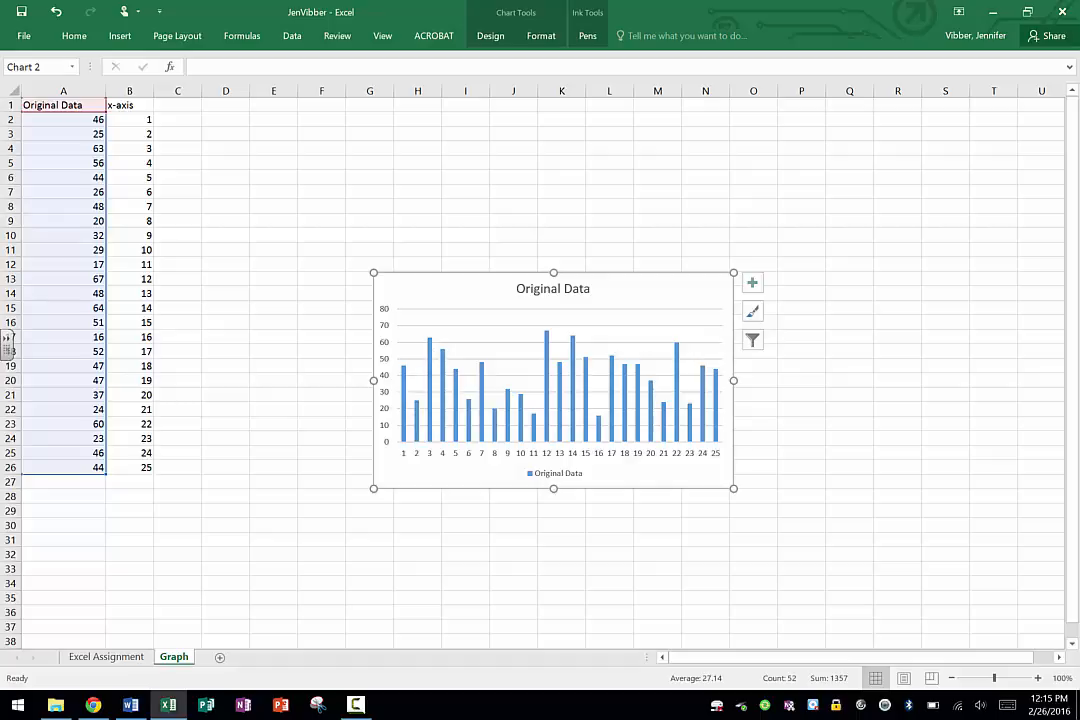
# Check the directions on the Excel Assignment sheet, and insert a 2-D pie chart of Graph sheet cells A1:A26, placed beside the data columns.
pyautogui.click(110, 656)
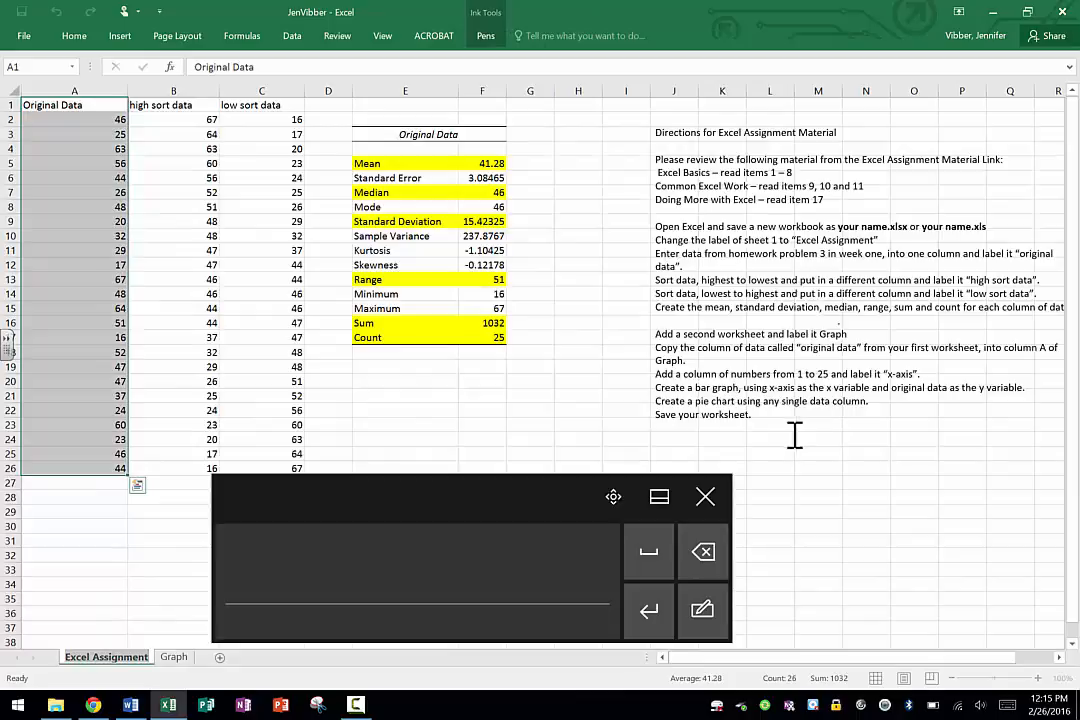
pyautogui.click(706, 497)
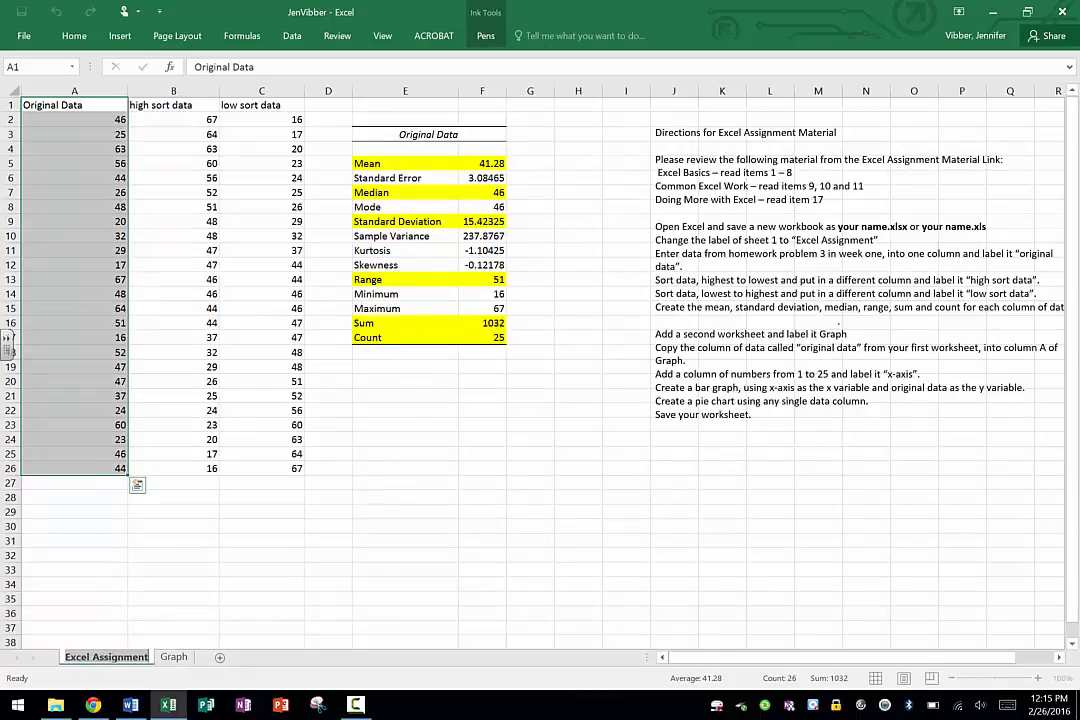
pyautogui.click(175, 656)
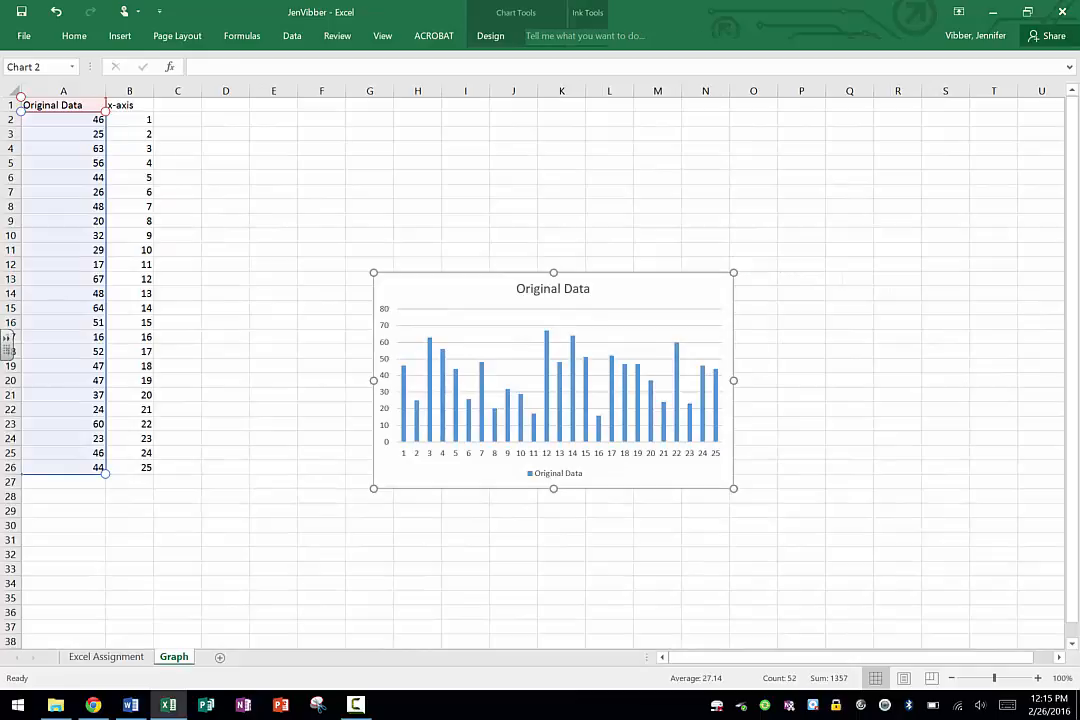
pyautogui.click(253, 221)
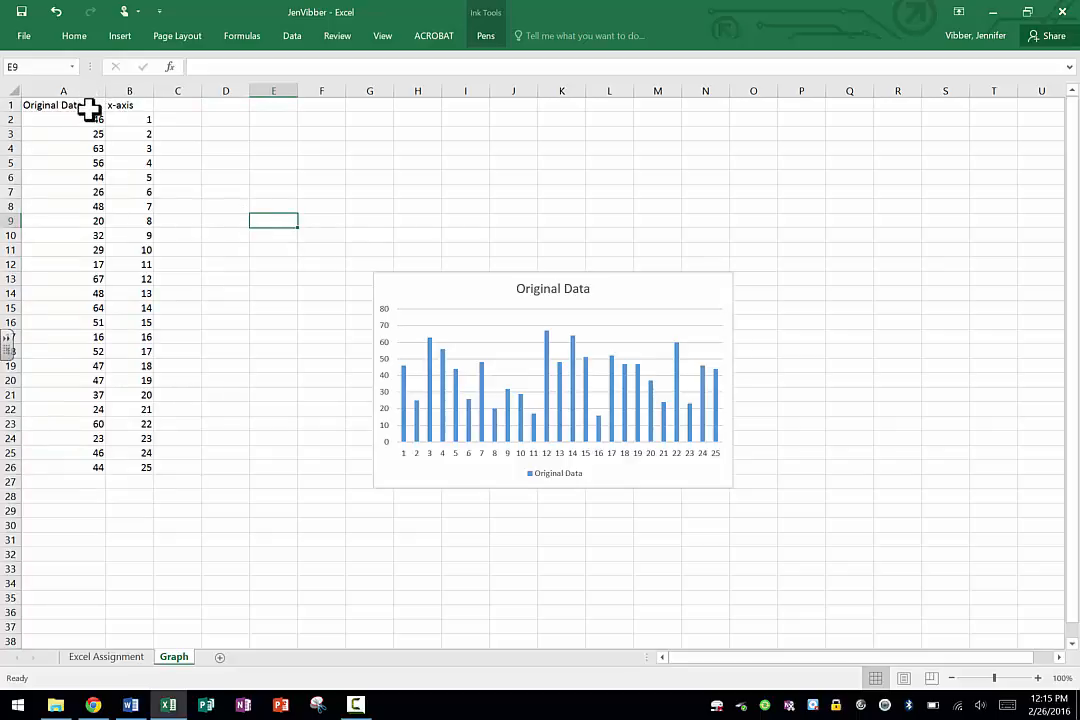
pyautogui.moveTo(89, 108); pyautogui.dragTo(94, 470)
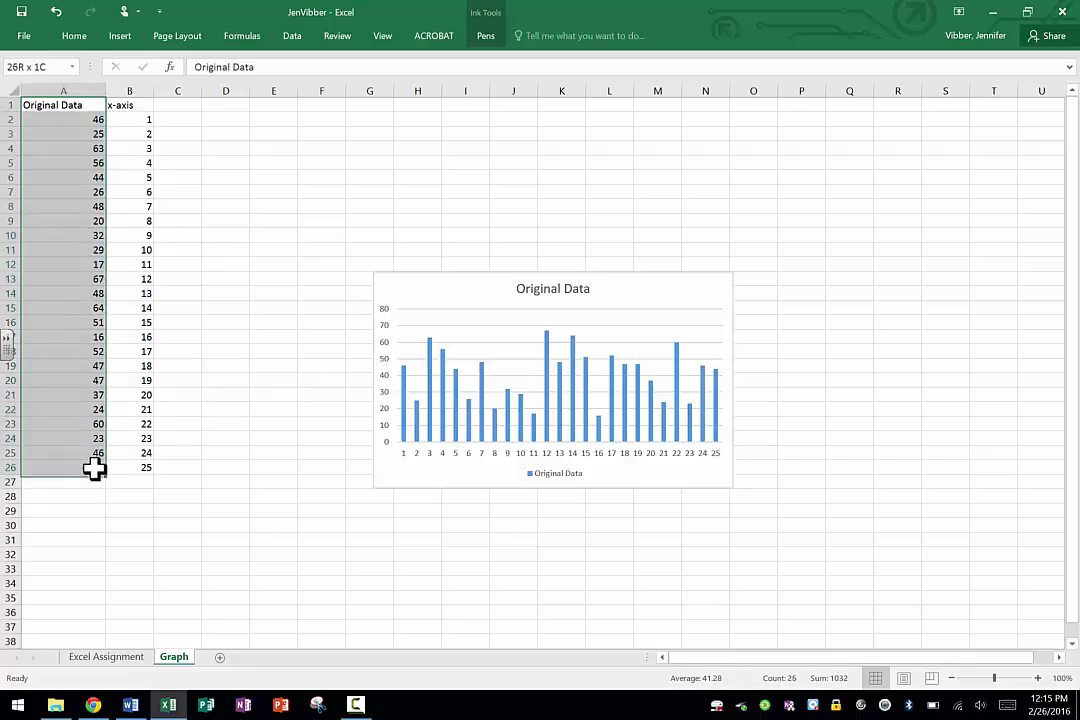
pyautogui.click(117, 36)
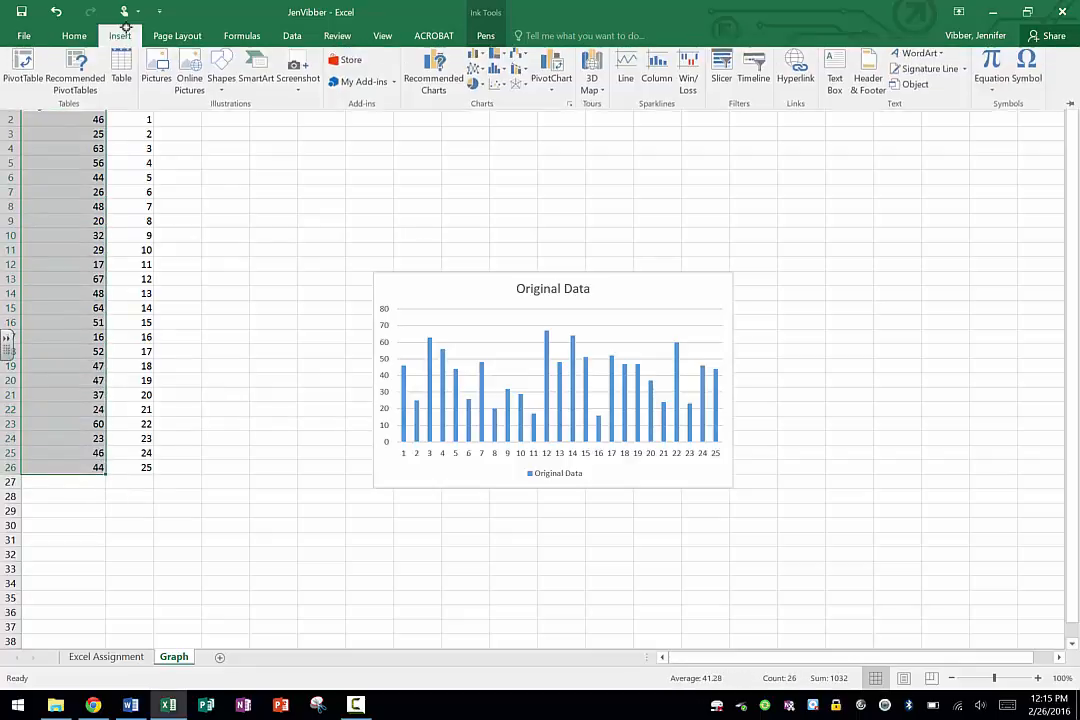
pyautogui.click(476, 87)
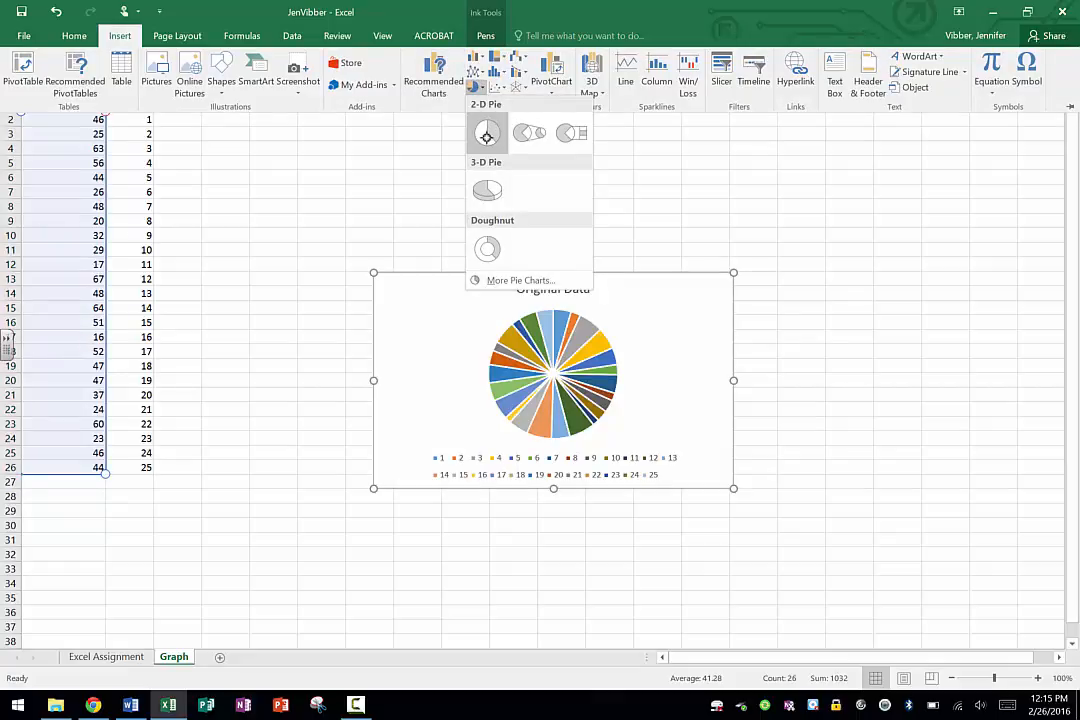
pyautogui.click(488, 133)
pyautogui.moveTo(609, 271); pyautogui.dragTo(421, 119)
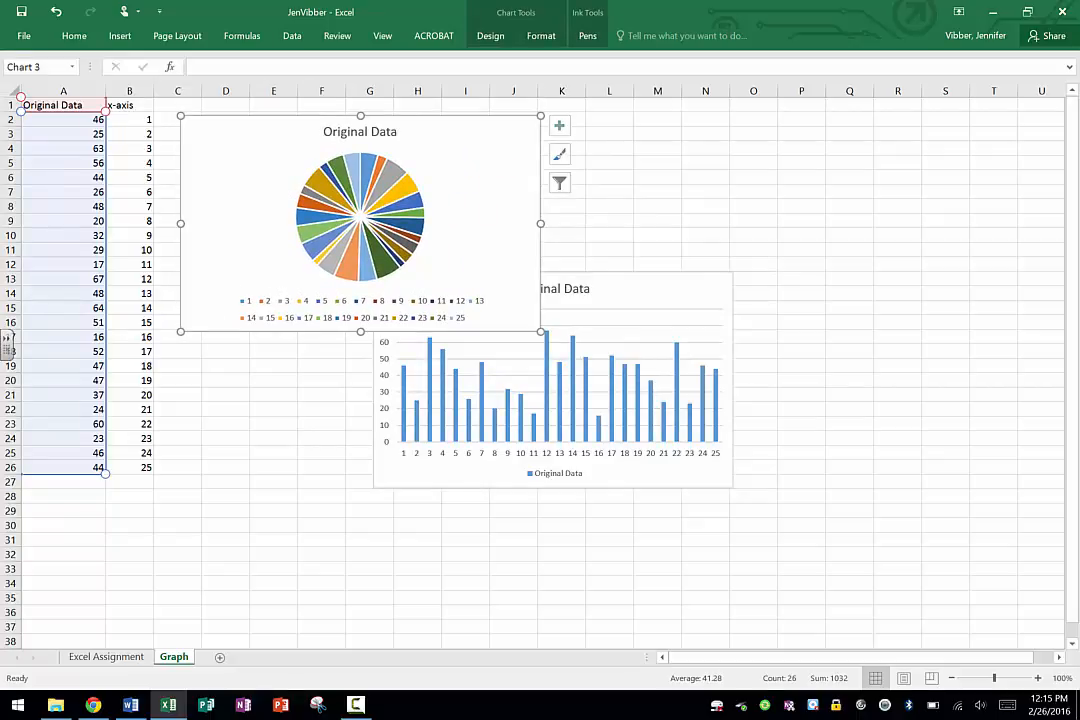
# Save the workbook and move the column chart beside the pie chart so the two no longer overlap.
pyautogui.click(24, 36)
pyautogui.click(25, 134)
pyautogui.click(656, 294)
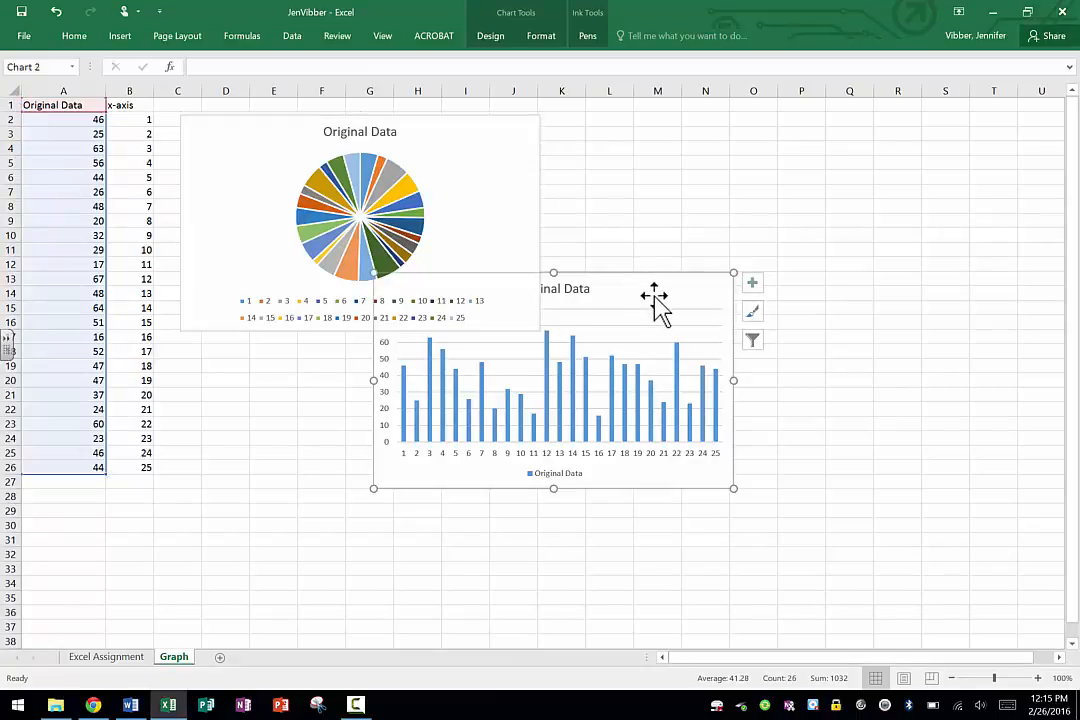
pyautogui.moveTo(656, 301); pyautogui.dragTo(863, 130)
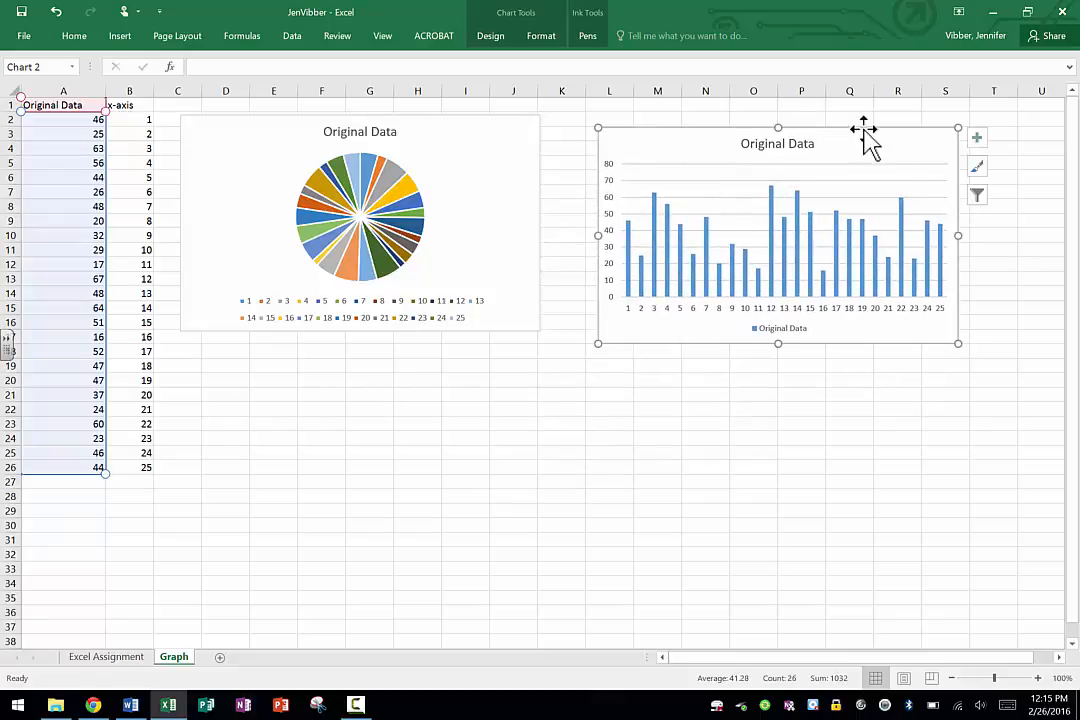